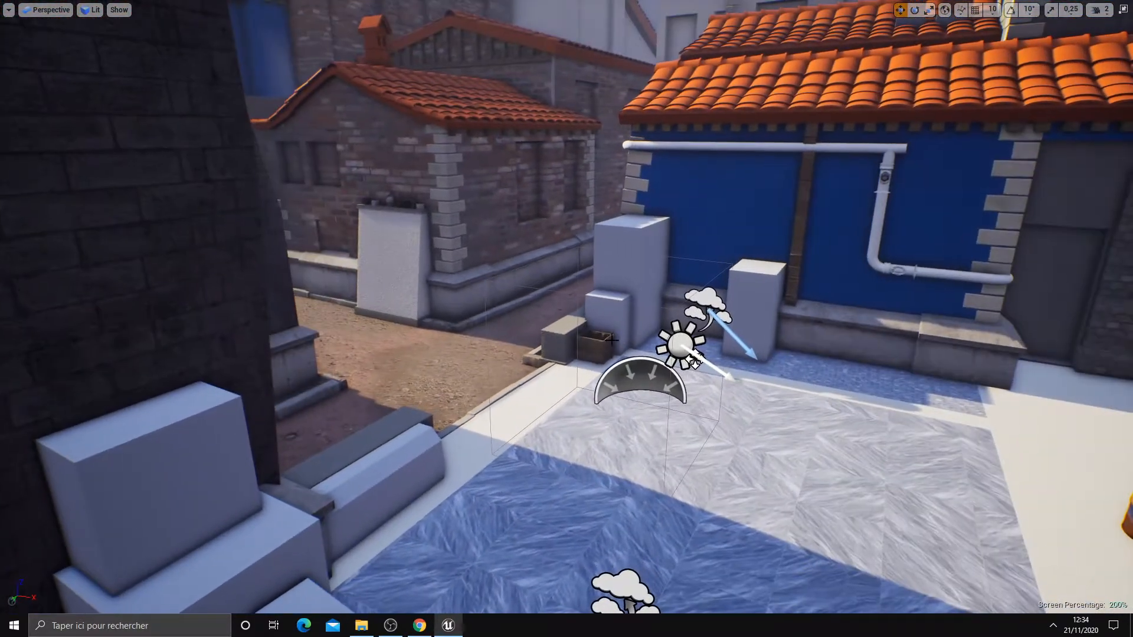
- Leave the full-screen viewport and inspect the brick buildings and props around the courtyard
{"action": "key", "text": "F11"}
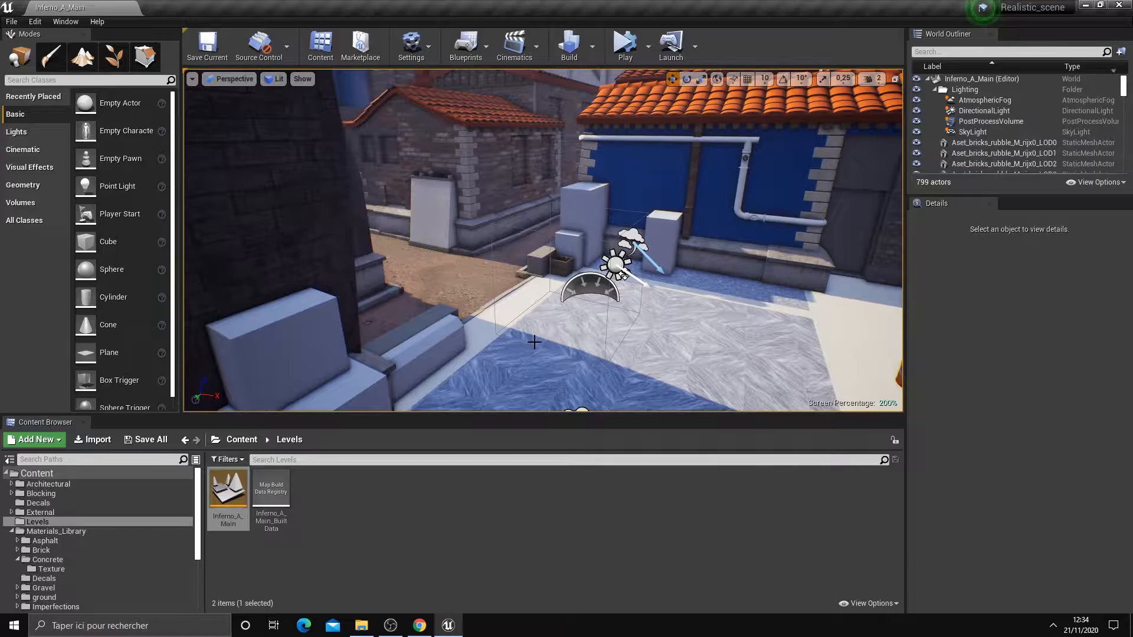
{"action": "right_click_drag", "start_coordinate": [449, 354], "coordinate": [687, 369]}
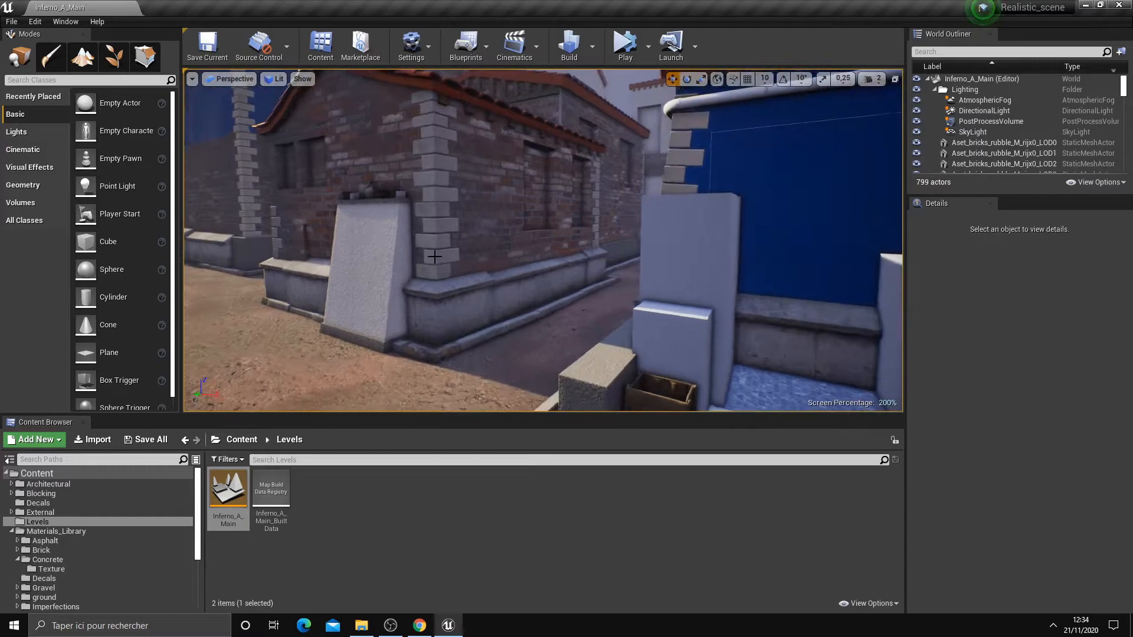
{"action": "left_click", "coordinate": [435, 221]}
{"action": "right_click_drag", "start_coordinate": [435, 222], "coordinate": [526, 312]}
{"action": "left_click", "coordinate": [594, 313]}
{"action": "right_click_drag", "start_coordinate": [595, 314], "coordinate": [611, 292]}
{"action": "left_click", "coordinate": [577, 282]}
- Switch to Chrome to view the Historical 3D assets on Quixel Megascans, and return to Unreal Editor
{"action": "left_click", "coordinate": [420, 626]}
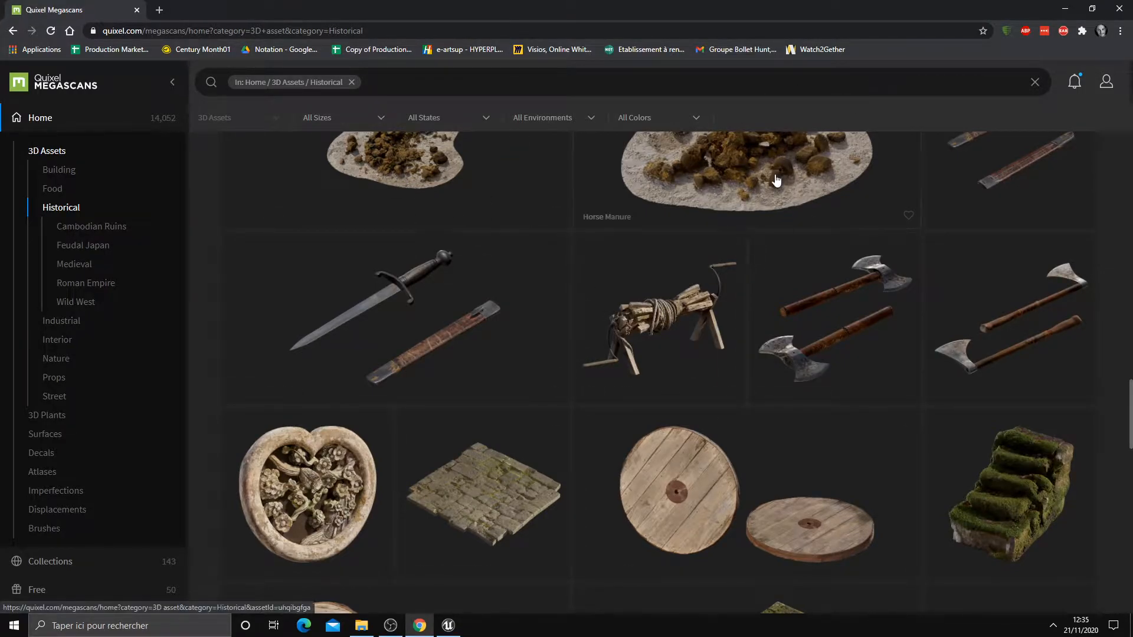
{"action": "key", "text": "alt+Tab"}
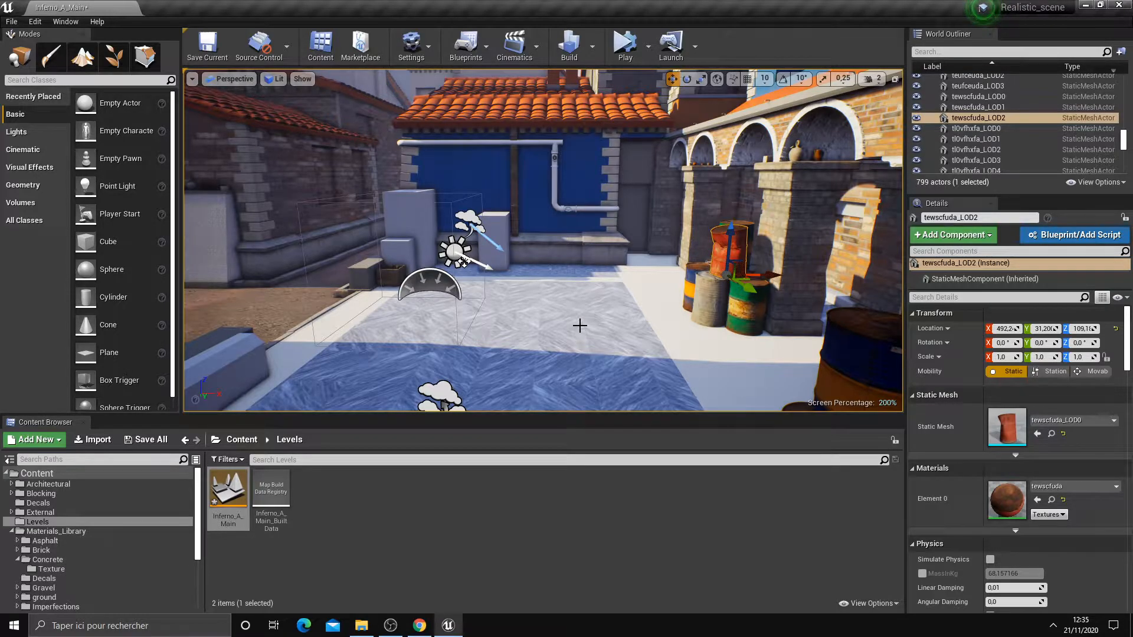
- Look over the courtyard and select the large blue-and-yellow barrel in the foreground
{"action": "right_click_drag", "start_coordinate": [579, 326], "coordinate": [578, 326]}
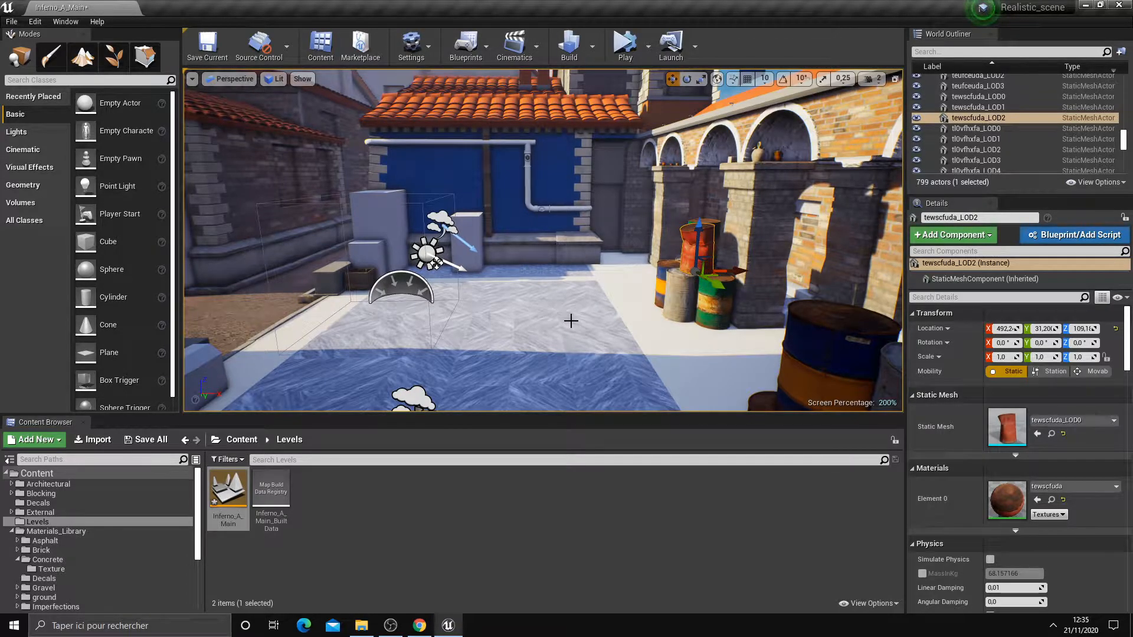
{"action": "right_click_drag", "start_coordinate": [571, 320], "coordinate": [570, 321]}
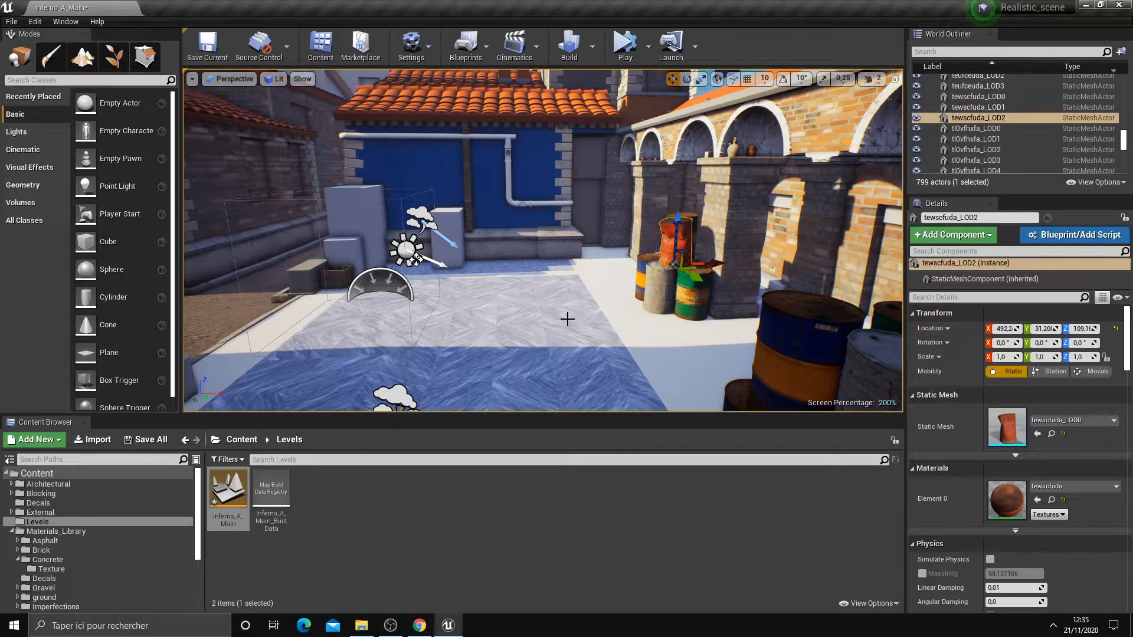
{"action": "right_click_drag", "start_coordinate": [558, 320], "coordinate": [551, 318]}
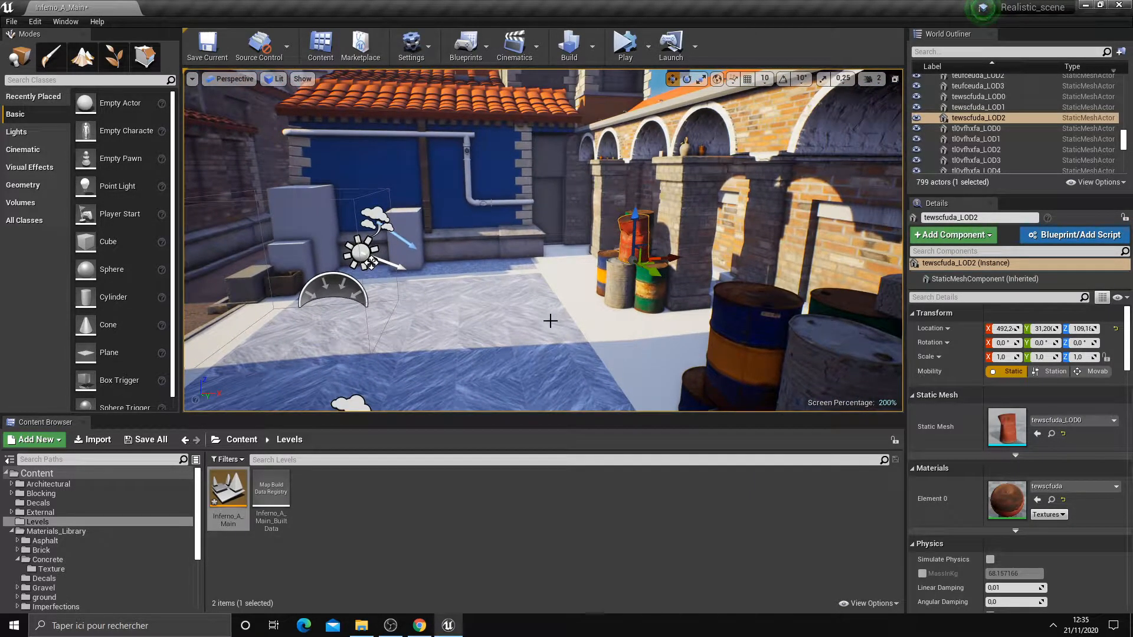
{"action": "right_click_drag", "start_coordinate": [550, 321], "coordinate": [551, 321]}
{"action": "left_click", "coordinate": [708, 312]}
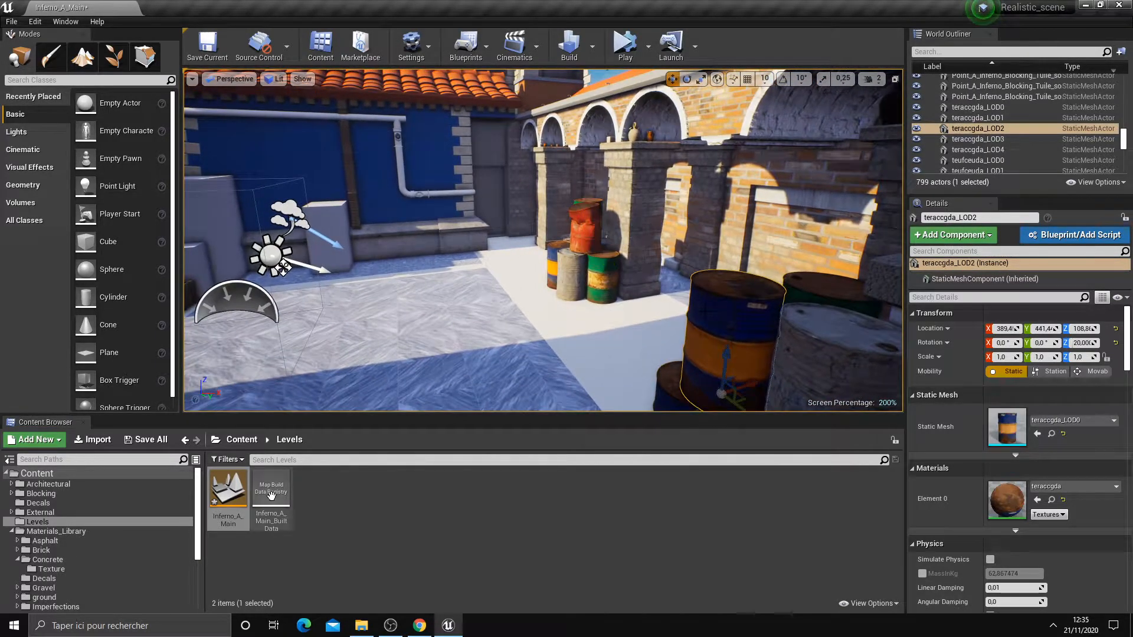
- Enlarge the Content Browser and collapse the Materials_Library folder in the folder tree
{"action": "scroll", "coordinate": [30, 529], "scroll_direction": "down", "scroll_amount": 3}
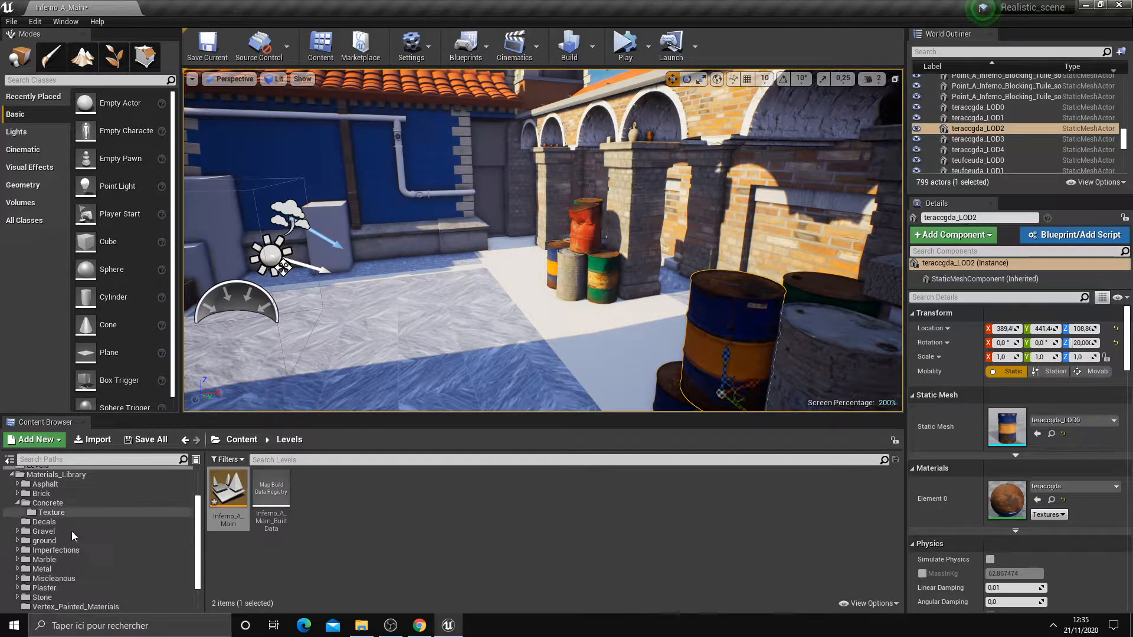
{"action": "left_click_drag", "start_coordinate": [172, 415], "coordinate": [172, 247]}
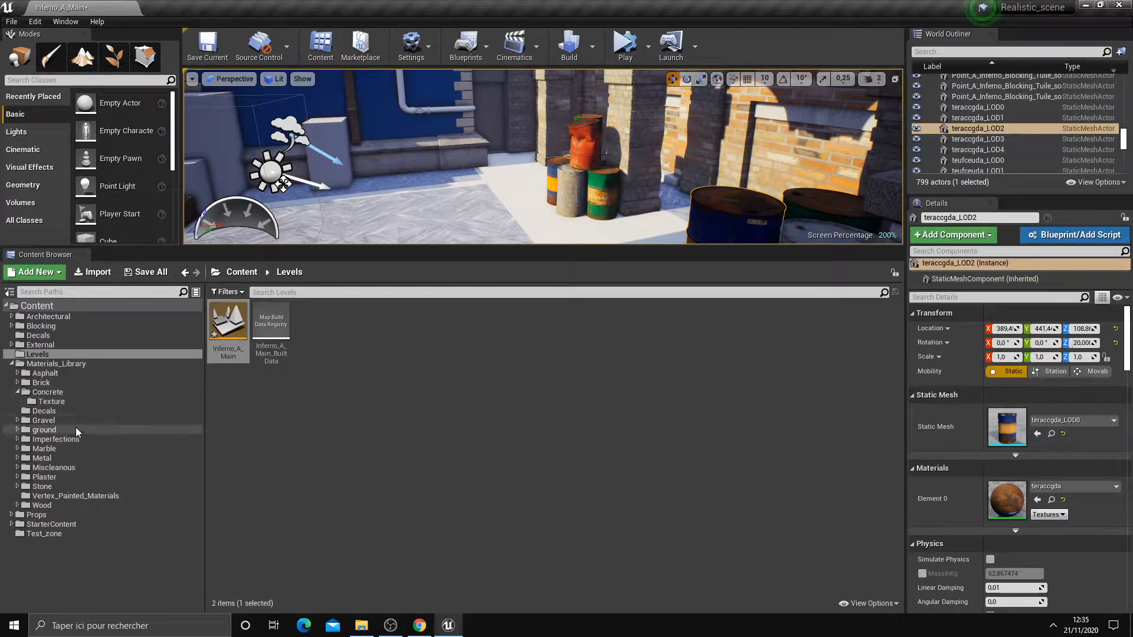
{"action": "left_click", "coordinate": [11, 363]}
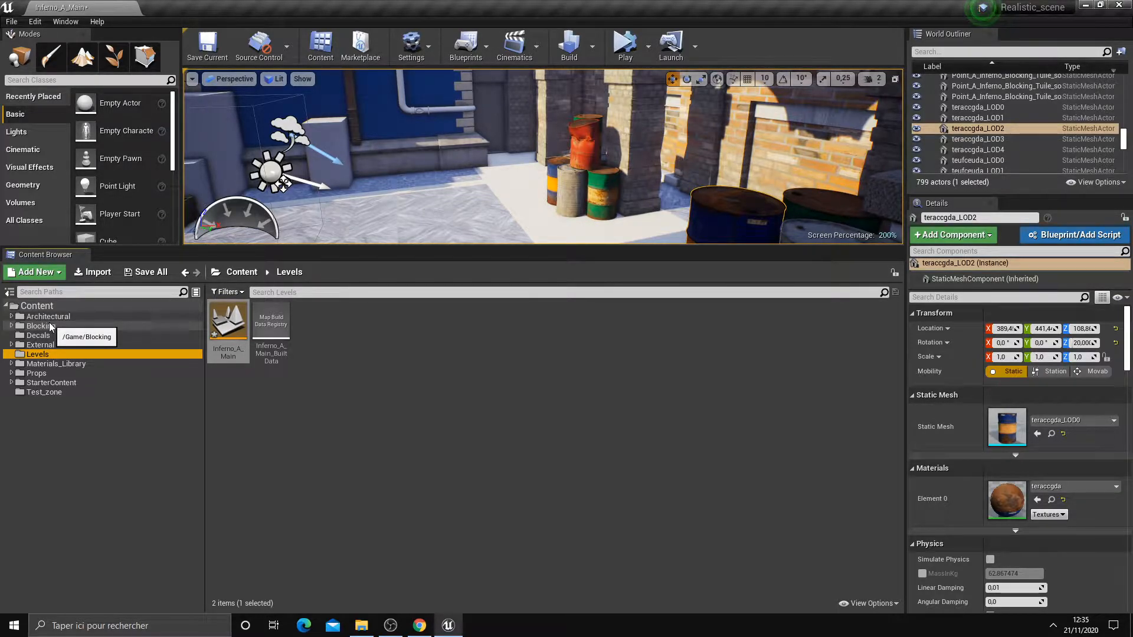
- Show the contents of the Props and Materials_Library folders, expand Props and open its Fruits subfolder
{"action": "left_click", "coordinate": [46, 373]}
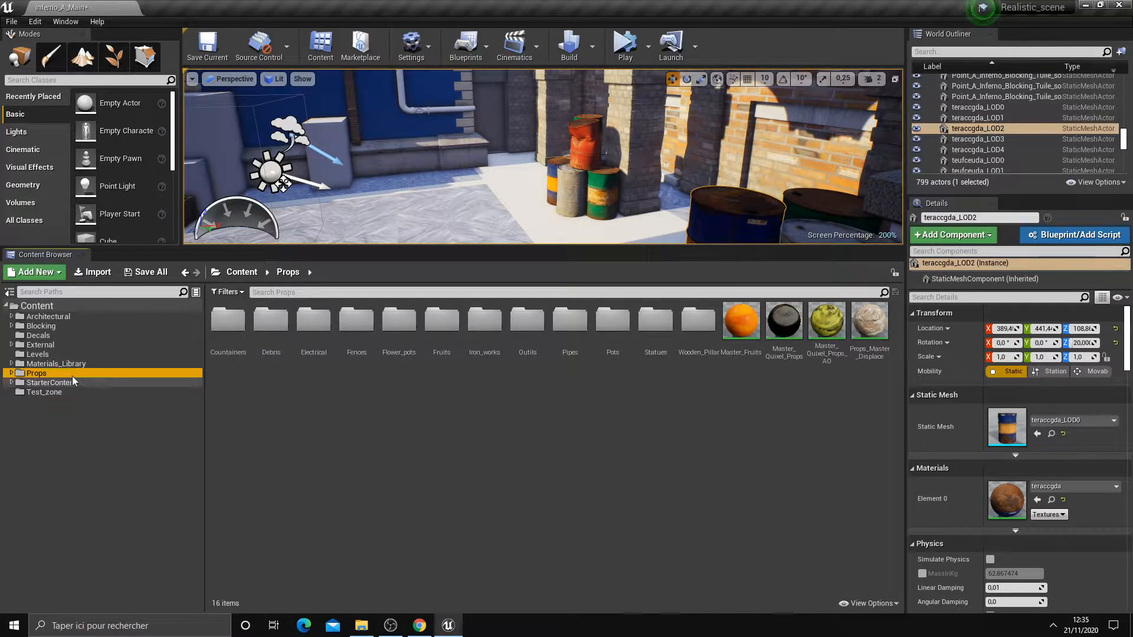
{"action": "left_click", "coordinate": [50, 364]}
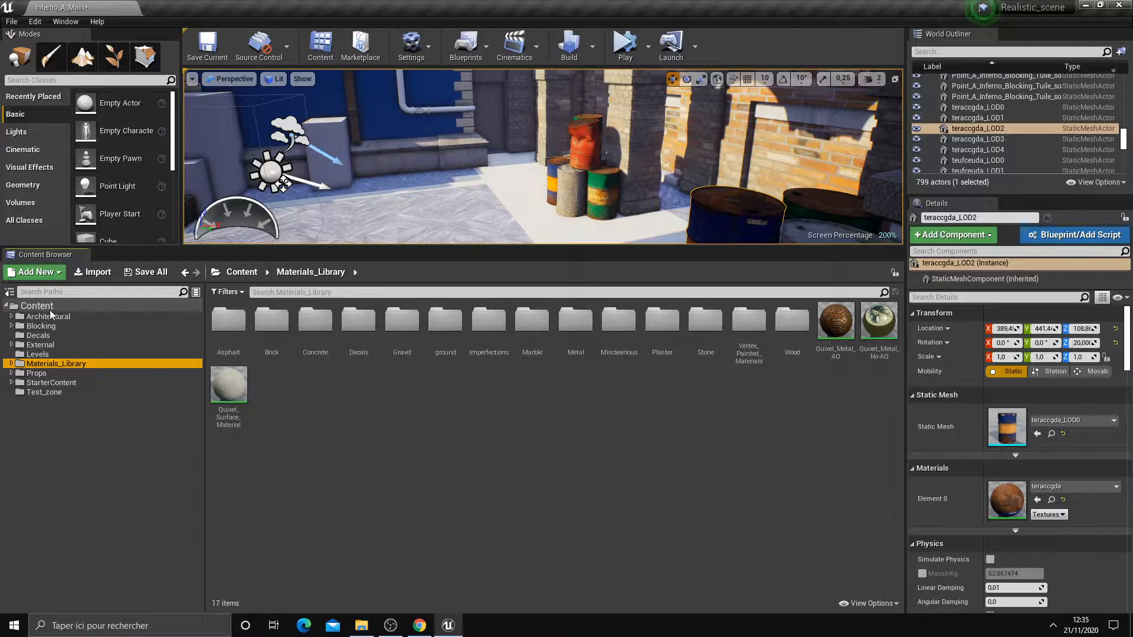
{"action": "double_click", "coordinate": [88, 374]}
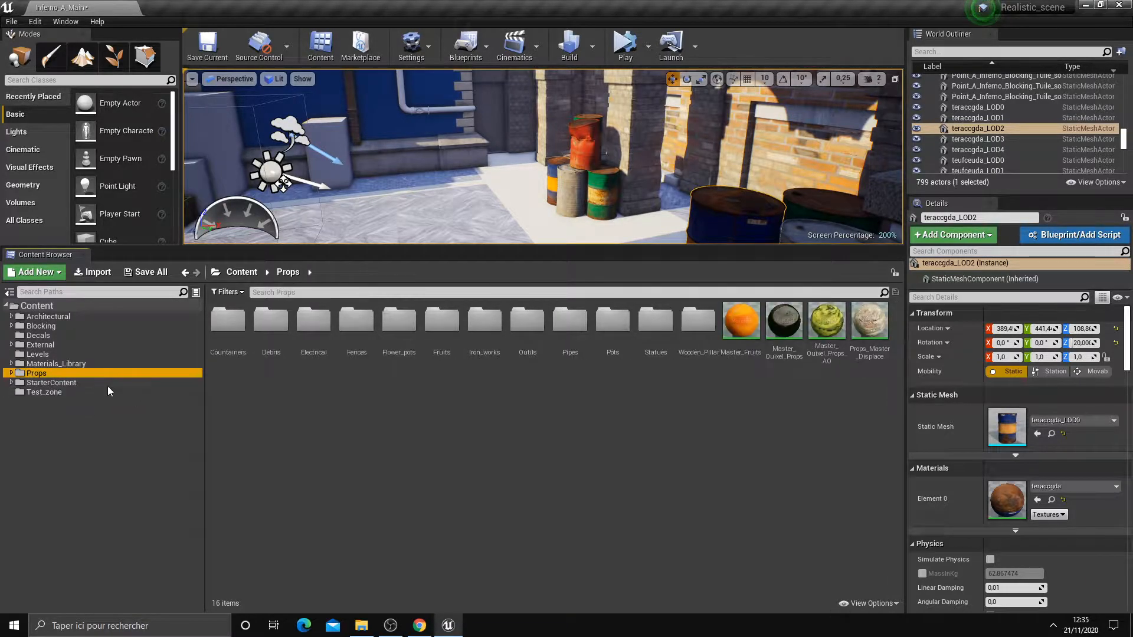
{"action": "left_click", "coordinate": [42, 429]}
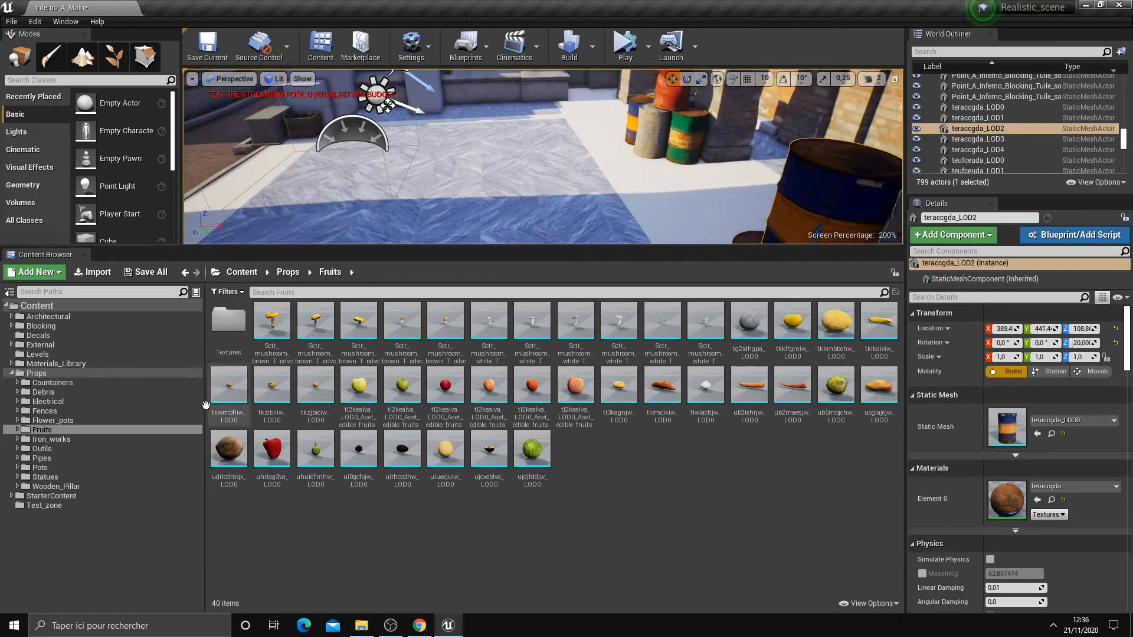
- Place the ubitbbifa_LOD0 and ubupeirfa_LOD0 props from the Iron_works folder on the courtyard floor
{"action": "left_click", "coordinate": [52, 439]}
{"action": "left_click_drag", "start_coordinate": [313, 322], "coordinate": [532, 203]}
{"action": "left_click_drag", "start_coordinate": [356, 321], "coordinate": [484, 390]}
{"action": "right_click_drag", "start_coordinate": [493, 353], "coordinate": [456, 324]}
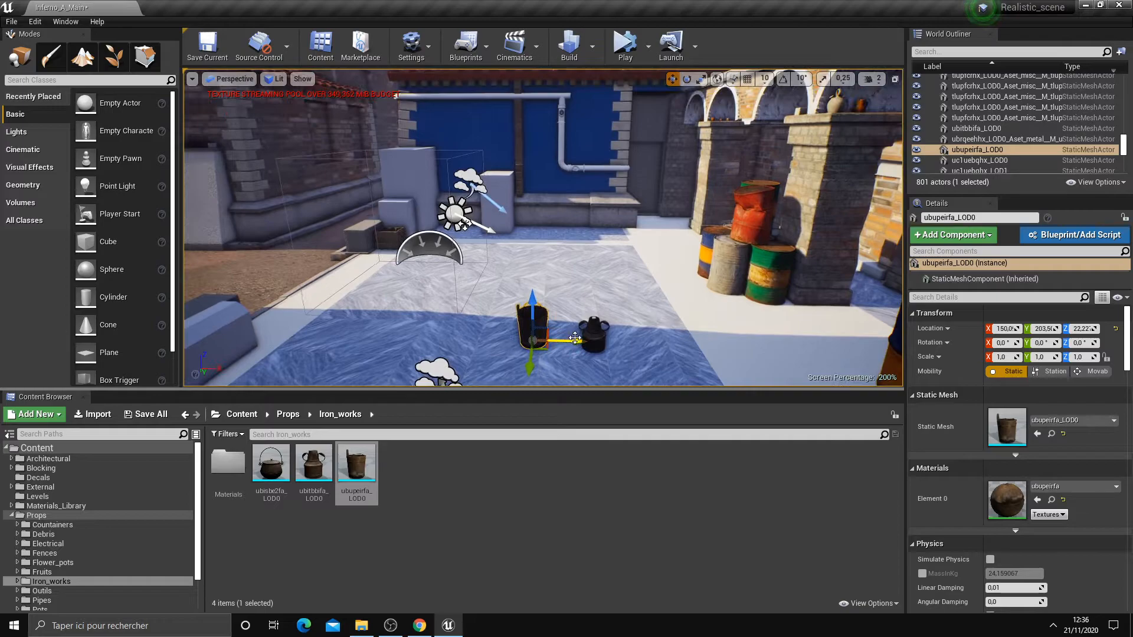
- Delete both iron props from the courtyard floor
{"action": "key", "text": "Delete"}
{"action": "left_click", "coordinate": [593, 339]}
{"action": "key", "text": "Delete"}
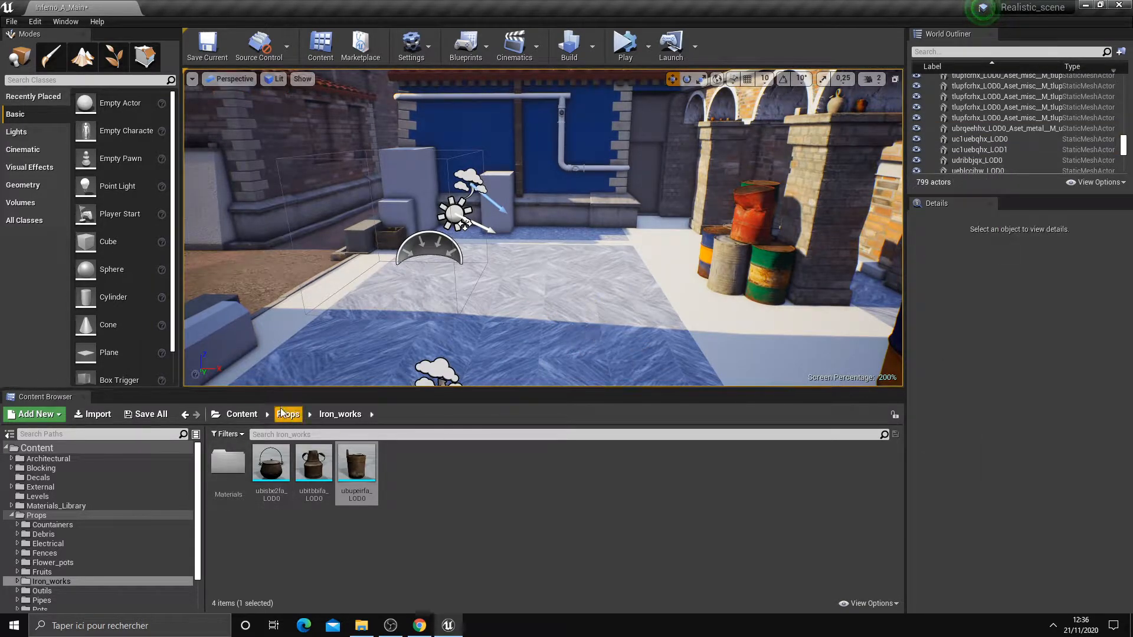
- Enlarge the Content Browser and view the Decals and Gravel folders of Materials_Library
{"action": "left_click_drag", "start_coordinate": [274, 389], "coordinate": [277, 344]}
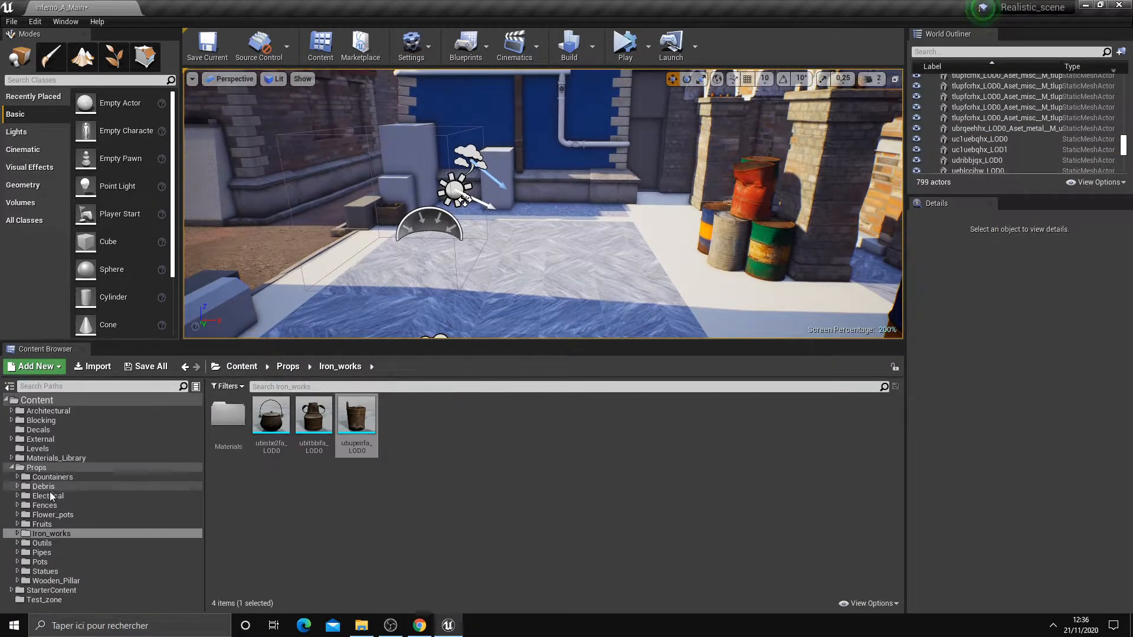
{"action": "left_click", "coordinate": [48, 467]}
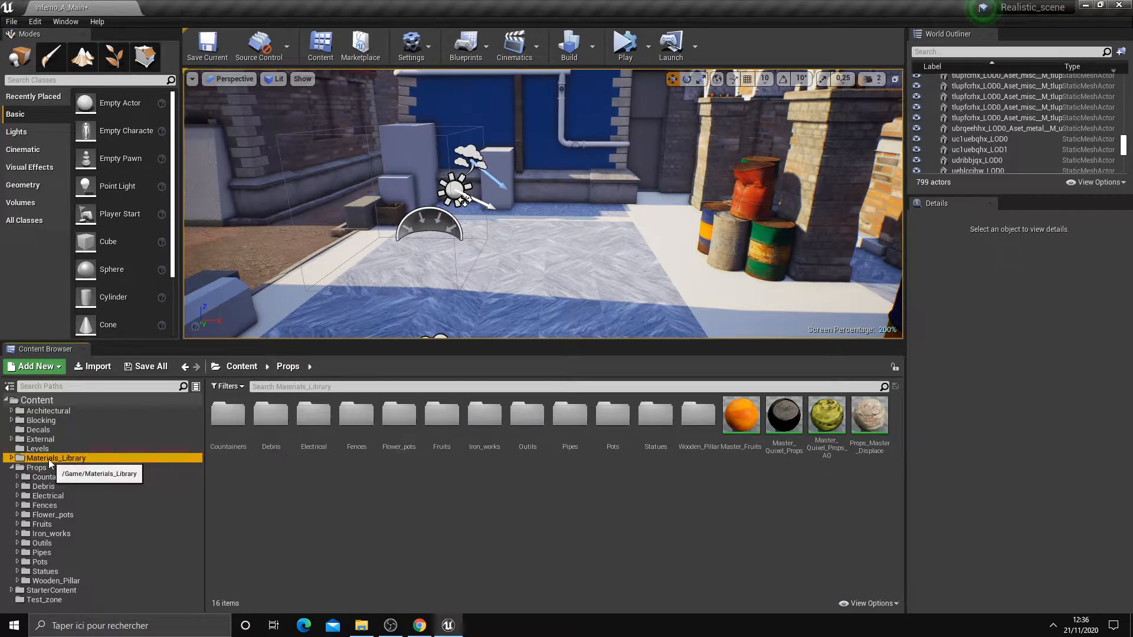
{"action": "left_click", "coordinate": [47, 459]}
{"action": "double_click", "coordinate": [356, 428]}
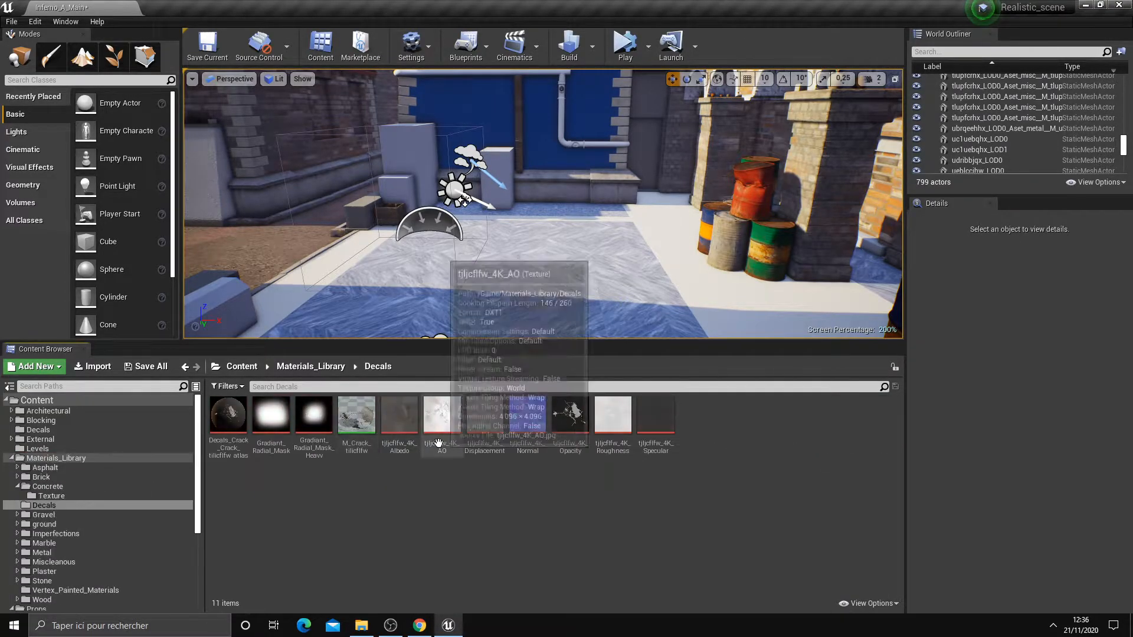
{"action": "left_click", "coordinate": [62, 514]}
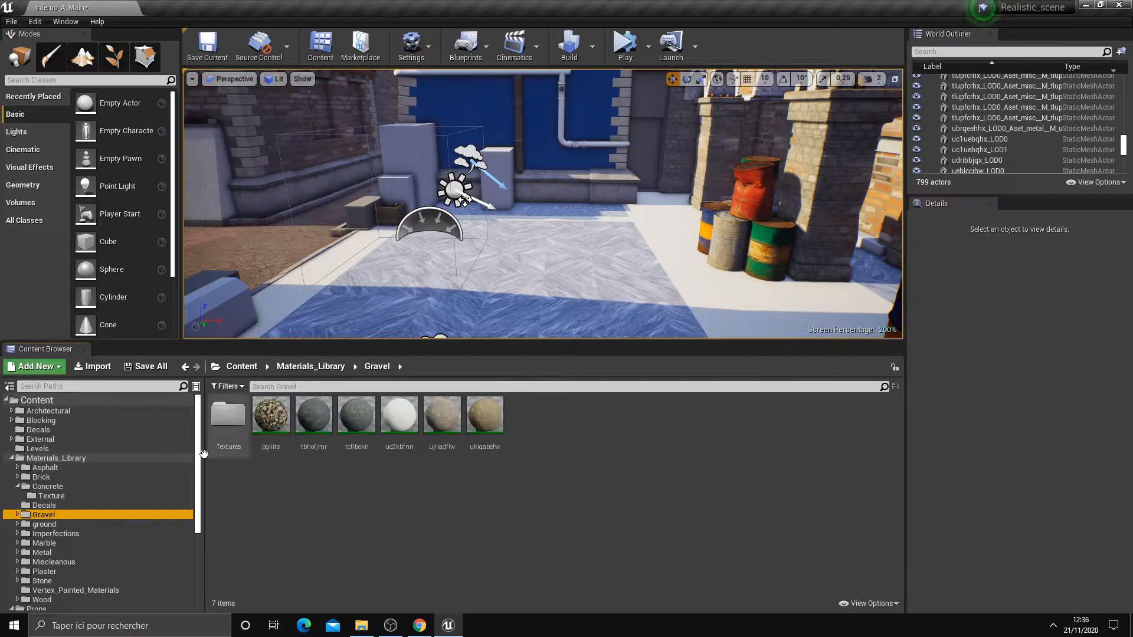
- Try the tcflbekn gravel material on the grey blockout cubes and undo both applications
{"action": "right_click_drag", "start_coordinate": [406, 316], "coordinate": [280, 348]}
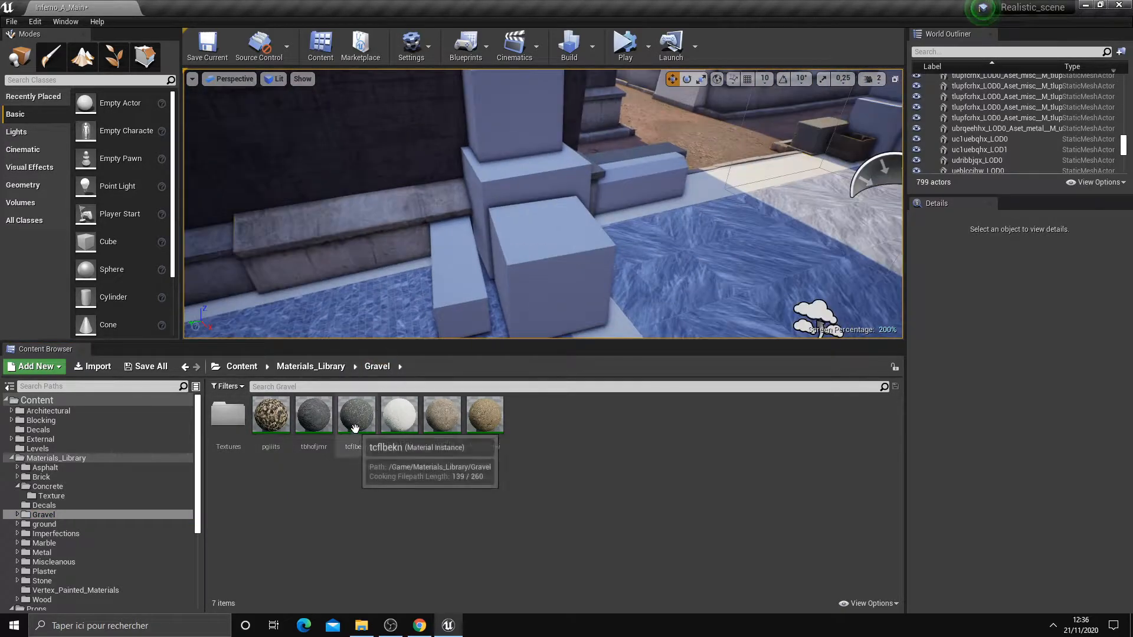
{"action": "left_click_drag", "start_coordinate": [356, 423], "coordinate": [525, 299]}
{"action": "right_click_drag", "start_coordinate": [570, 218], "coordinate": [549, 177]}
{"action": "left_click_drag", "start_coordinate": [356, 416], "coordinate": [503, 298]}
{"action": "mouse_move", "coordinate": [502, 299]}
{"action": "right_mouse_down"}
{"action": "mouse_move", "coordinate": [514, 322]}
{"action": "mouse_move", "coordinate": [502, 280]}
{"action": "right_mouse_up"}
{"action": "key", "text": "ctrl+z"}
{"action": "key", "text": "ctrl+z"}
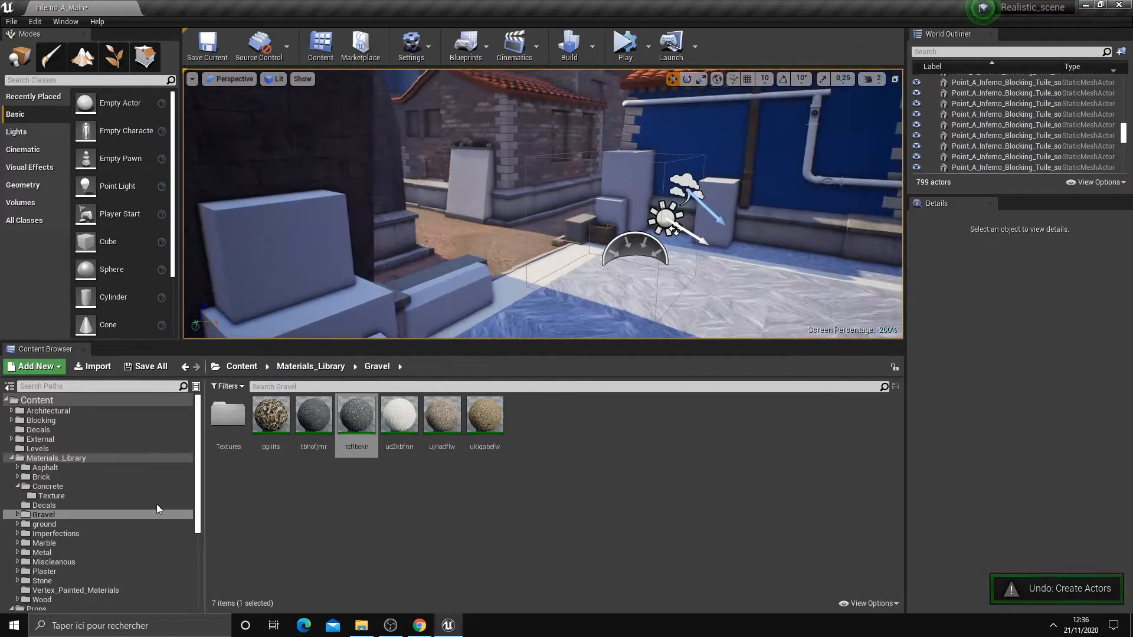
- Examine the Metal, ground and Concrete folders of Materials_Library, including the ground textures, and collapse the library
{"action": "left_click", "coordinate": [52, 459]}
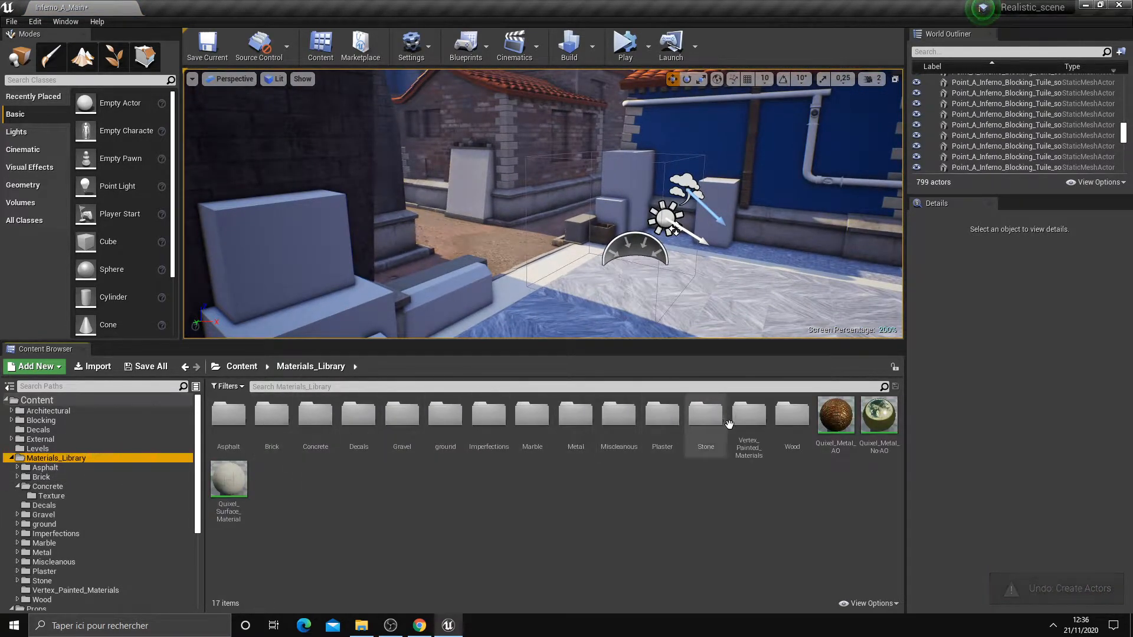
{"action": "double_click", "coordinate": [575, 418]}
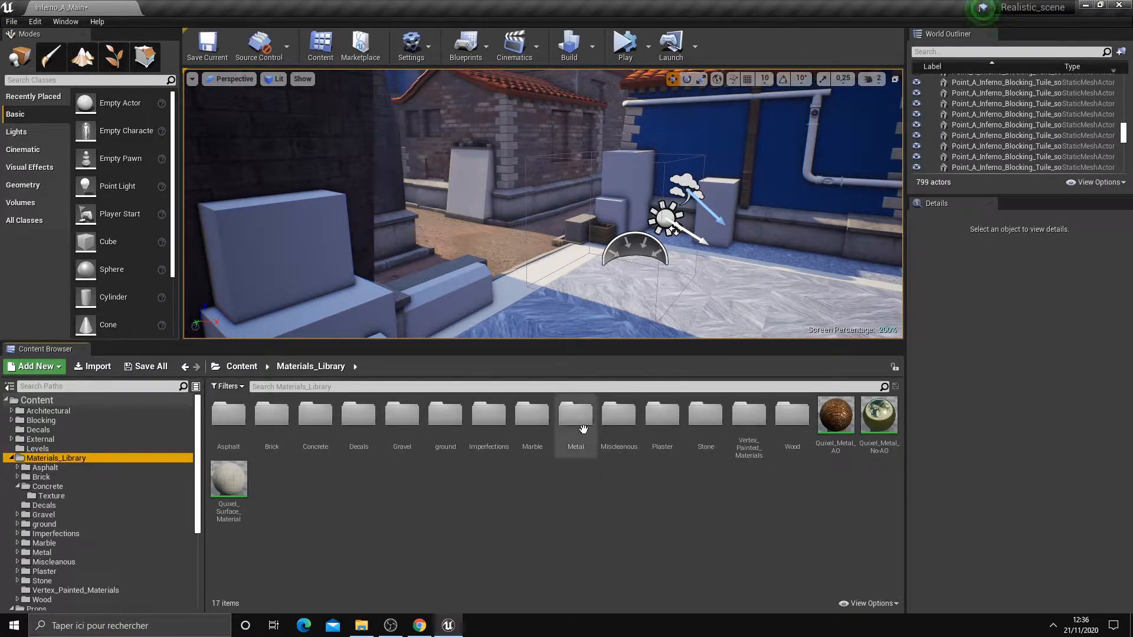
{"action": "left_click", "coordinate": [311, 366]}
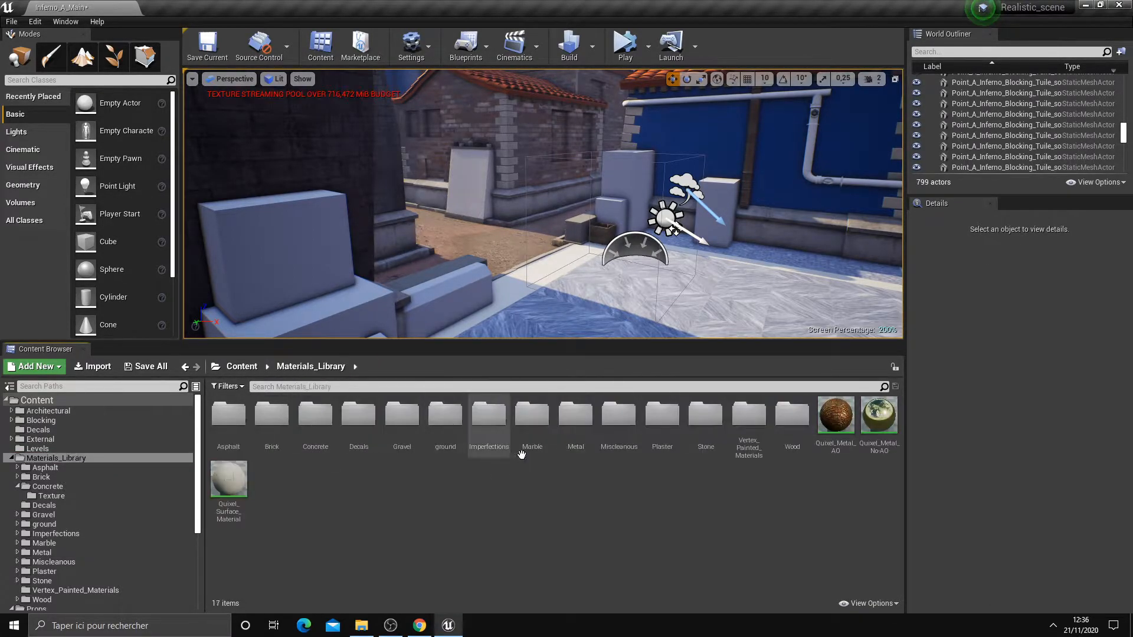
{"action": "double_click", "coordinate": [447, 435]}
{"action": "double_click", "coordinate": [236, 420]}
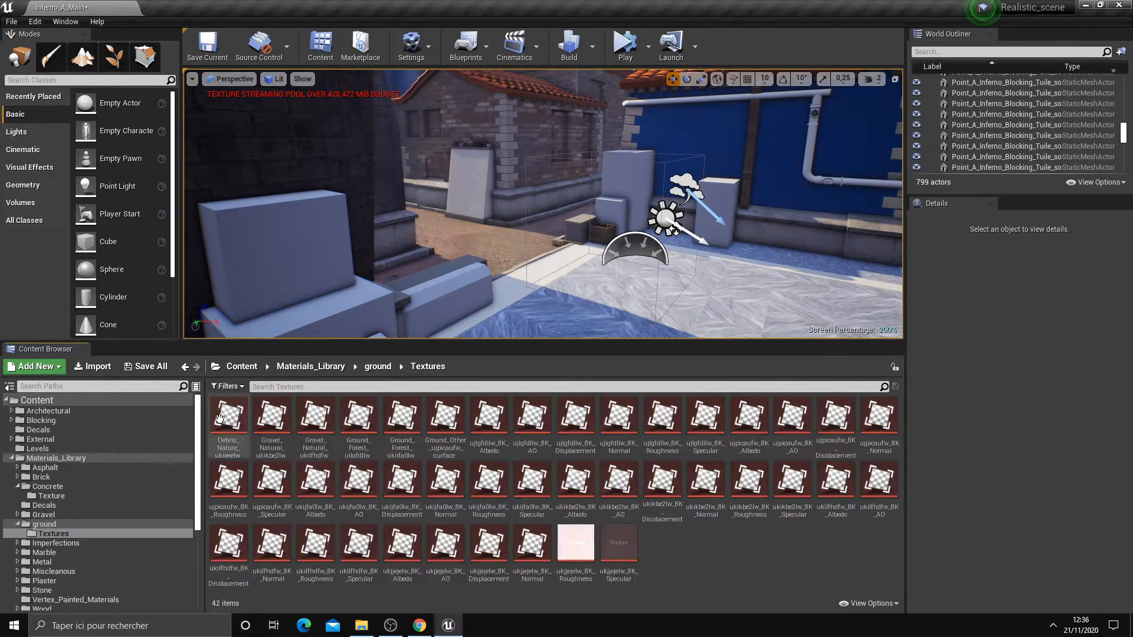
{"action": "left_click", "coordinate": [378, 366]}
{"action": "left_click", "coordinate": [319, 367]}
{"action": "double_click", "coordinate": [315, 415]}
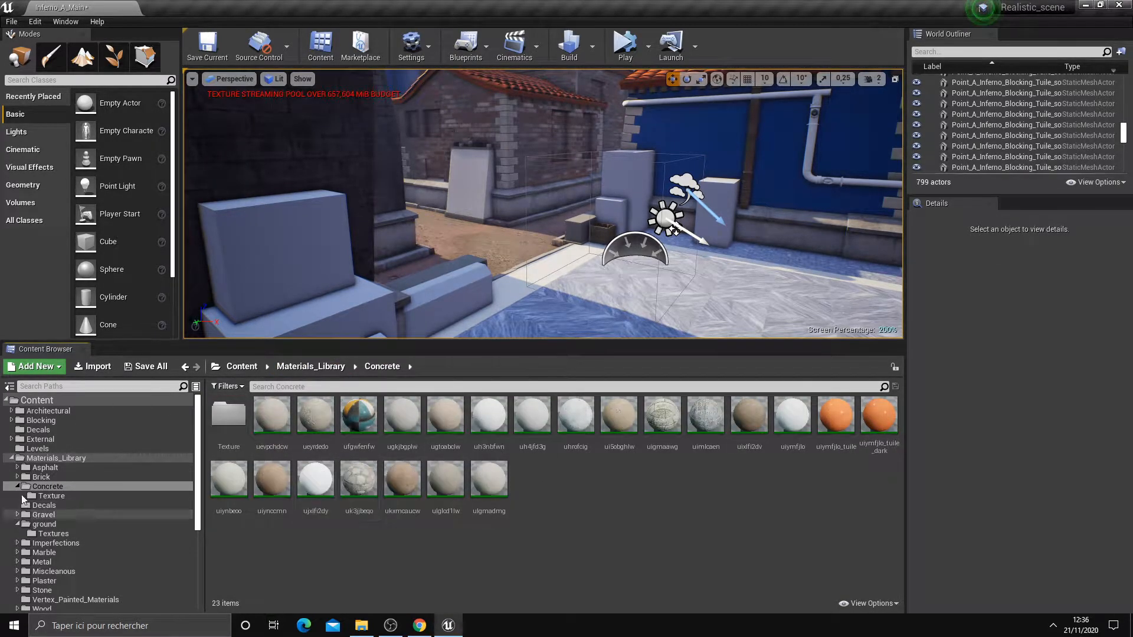
{"action": "left_click", "coordinate": [12, 458]}
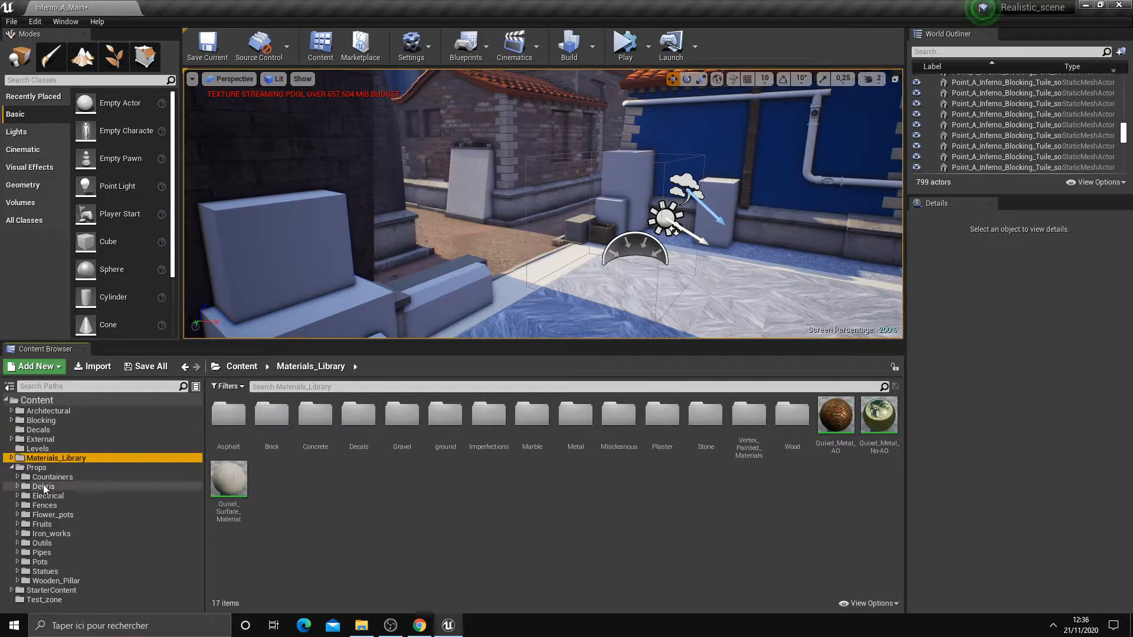
- Place the white pot uepjde0va_LOD0 from the Props Pots folder on the courtyard floor and delete it
{"action": "left_click", "coordinate": [36, 467]}
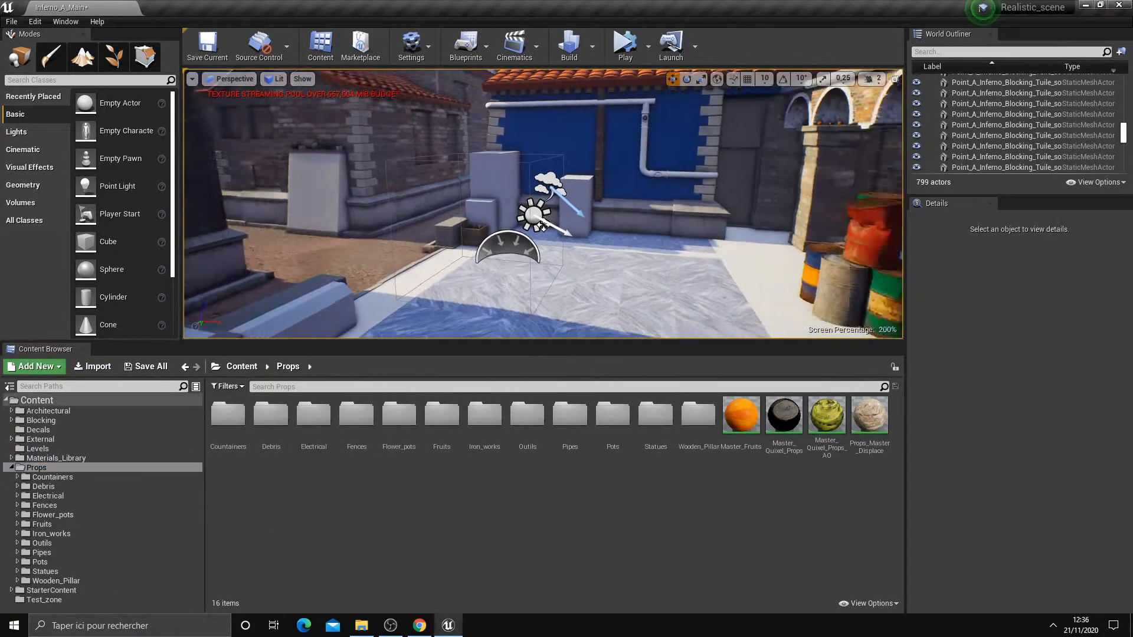
{"action": "double_click", "coordinate": [613, 416]}
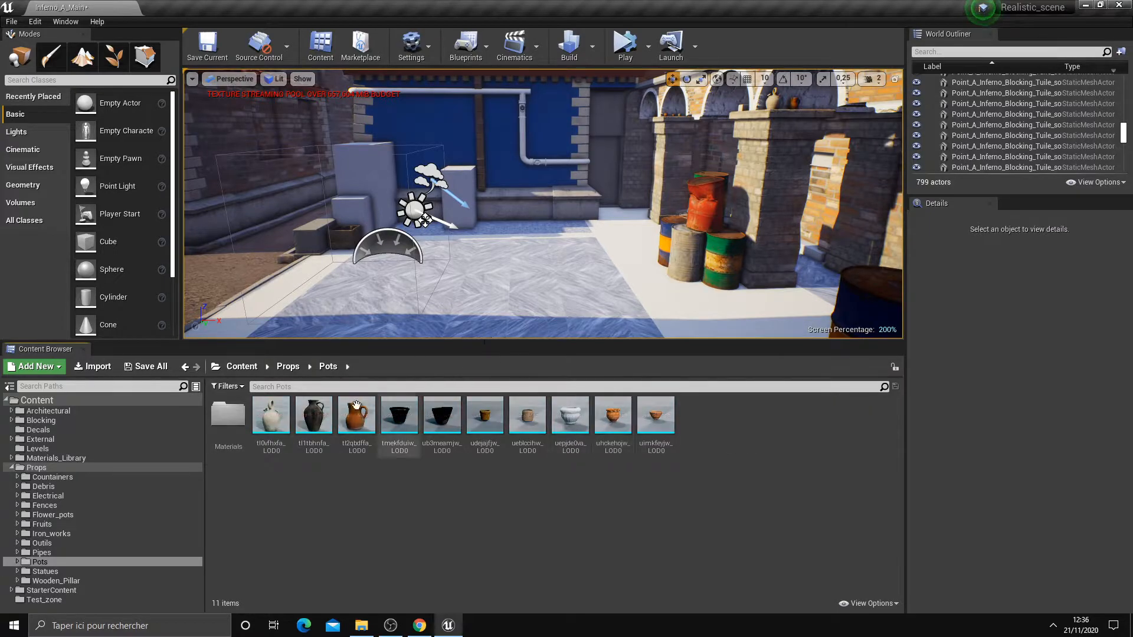
{"action": "left_click_drag", "start_coordinate": [571, 422], "coordinate": [596, 327]}
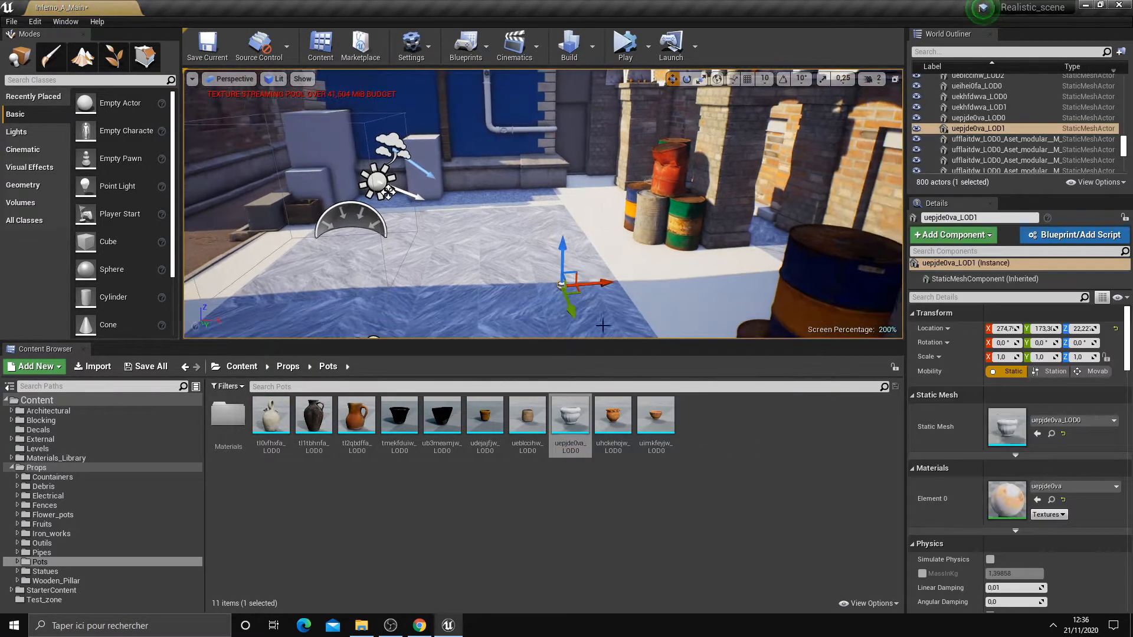
{"action": "key", "text": "Delete"}
- View the assets in the Outils and Debris subfolders of Props
{"action": "left_click", "coordinate": [289, 367]}
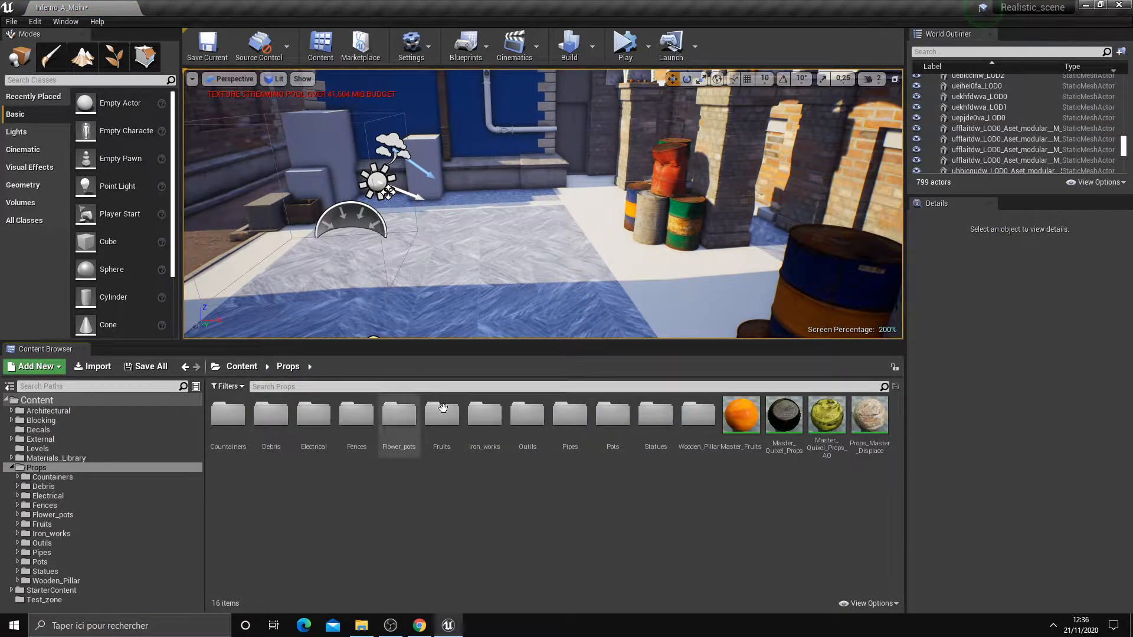
{"action": "double_click", "coordinate": [540, 422]}
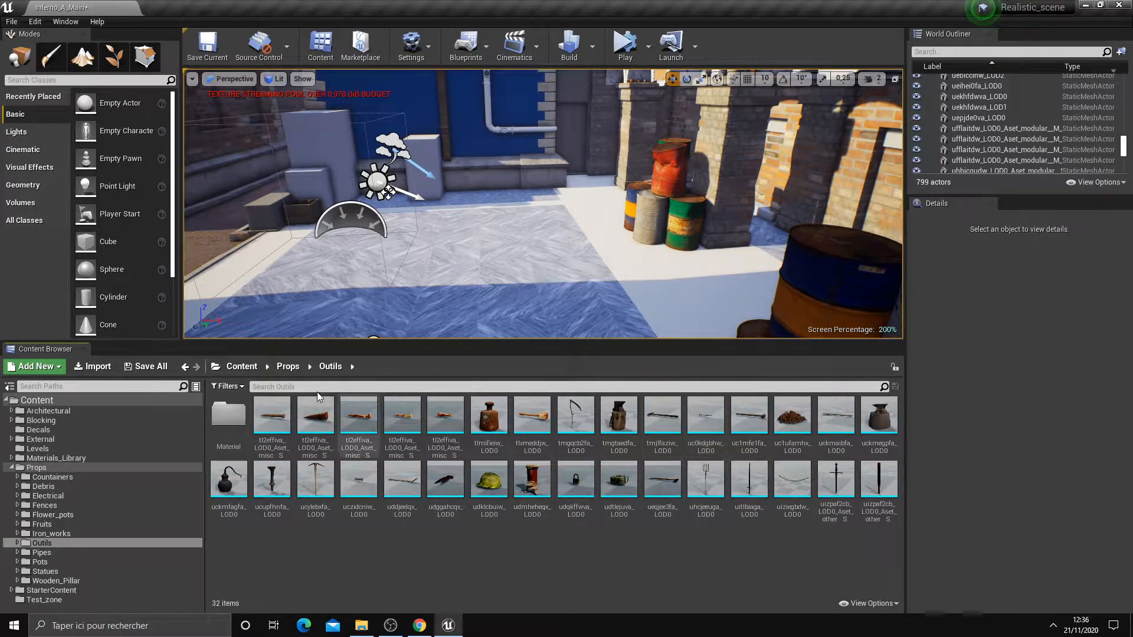
{"action": "left_click", "coordinate": [288, 366]}
{"action": "left_click", "coordinate": [271, 422]}
{"action": "double_click", "coordinate": [271, 422]}
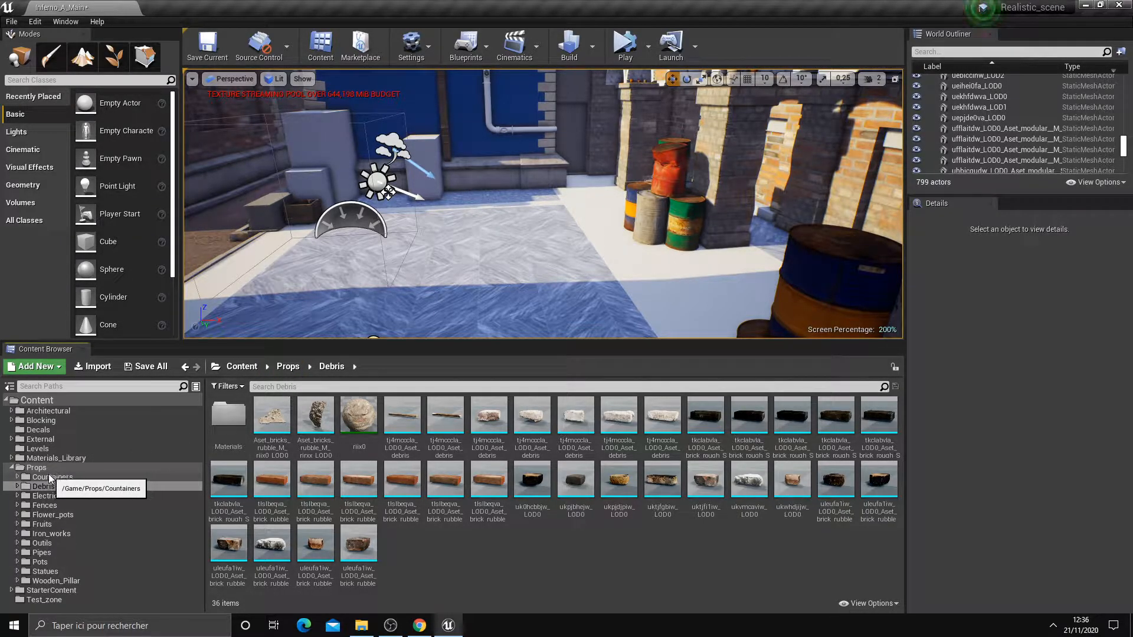
- Review the top level of the Props folder with its subfolders collapsed, and open the Architectural folder
{"action": "left_click", "coordinate": [12, 468]}
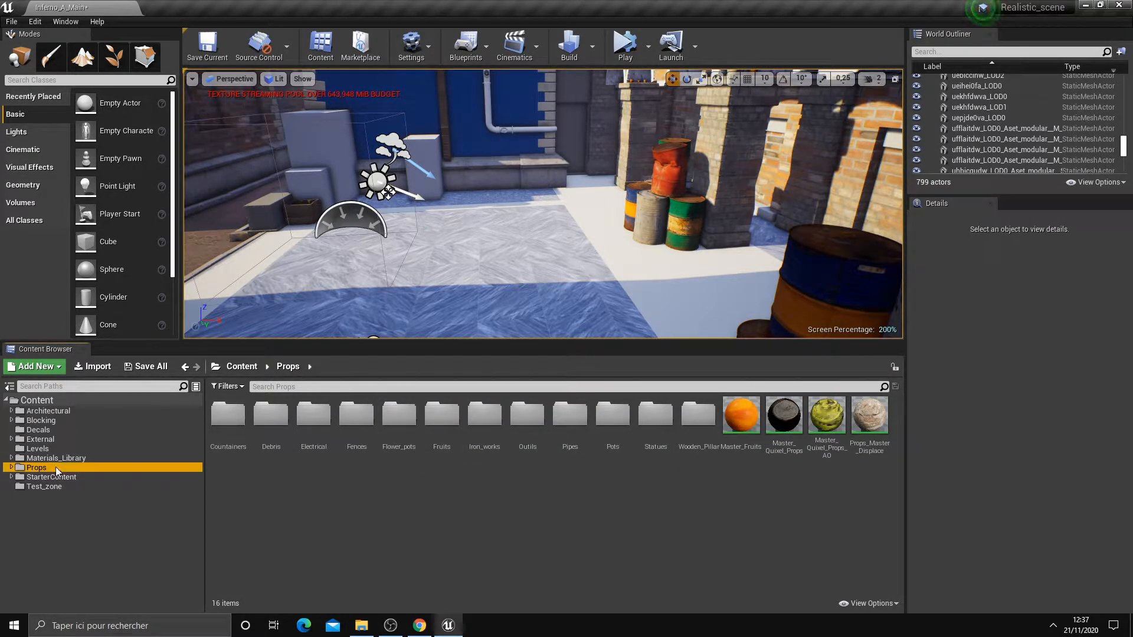
{"action": "right_click", "coordinate": [348, 496]}
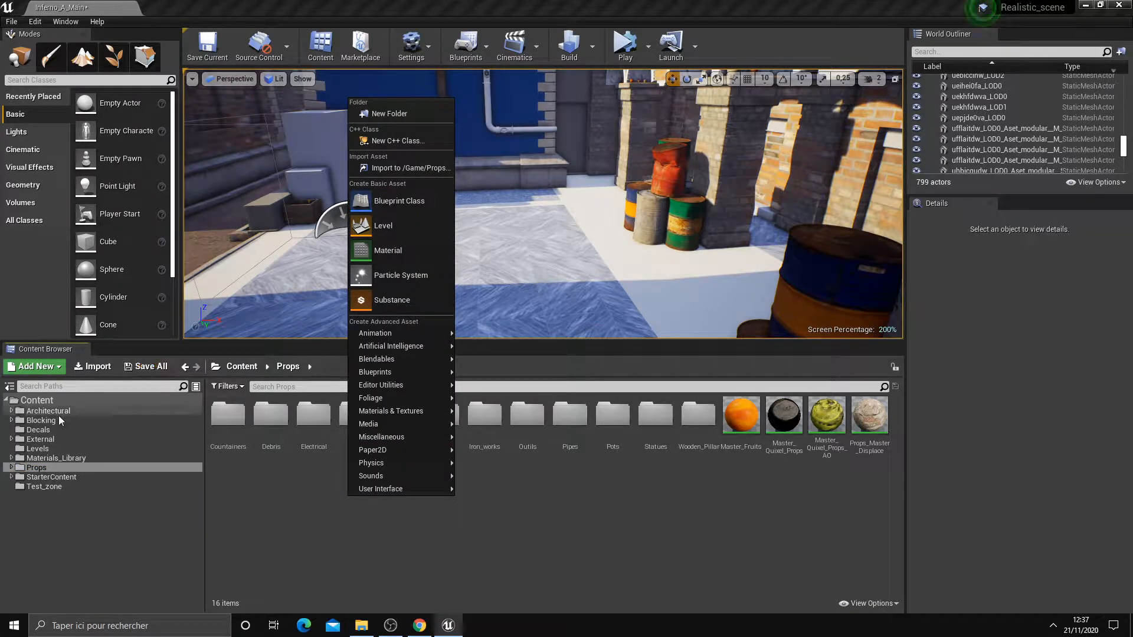
{"action": "left_click", "coordinate": [44, 411]}
{"action": "right_click_drag", "start_coordinate": [388, 240], "coordinate": [343, 219]}
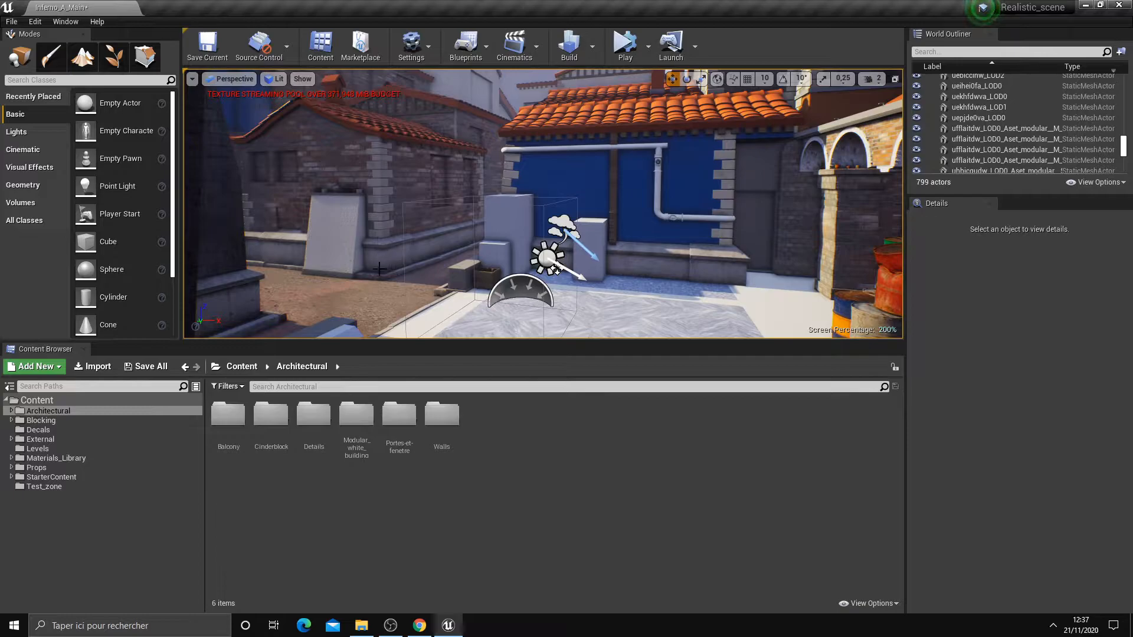
- View the assets in the Architectural Cinderblock folder and examine the stone edging on the buildings in the scene
{"action": "double_click", "coordinate": [272, 416]}
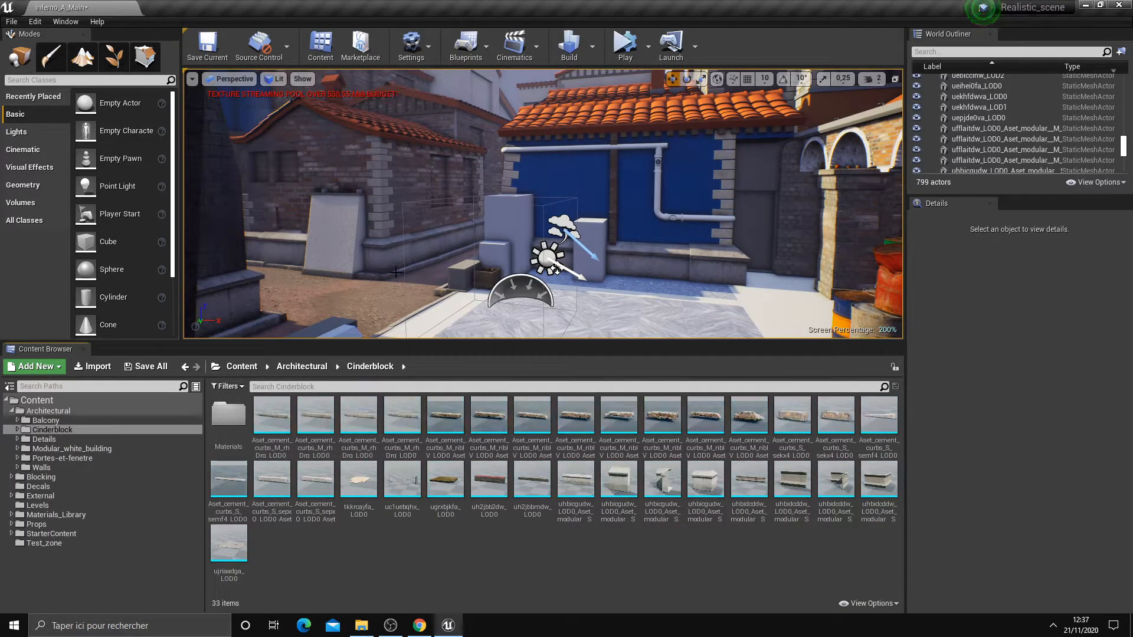
{"action": "right_click_drag", "start_coordinate": [549, 277], "coordinate": [497, 297]}
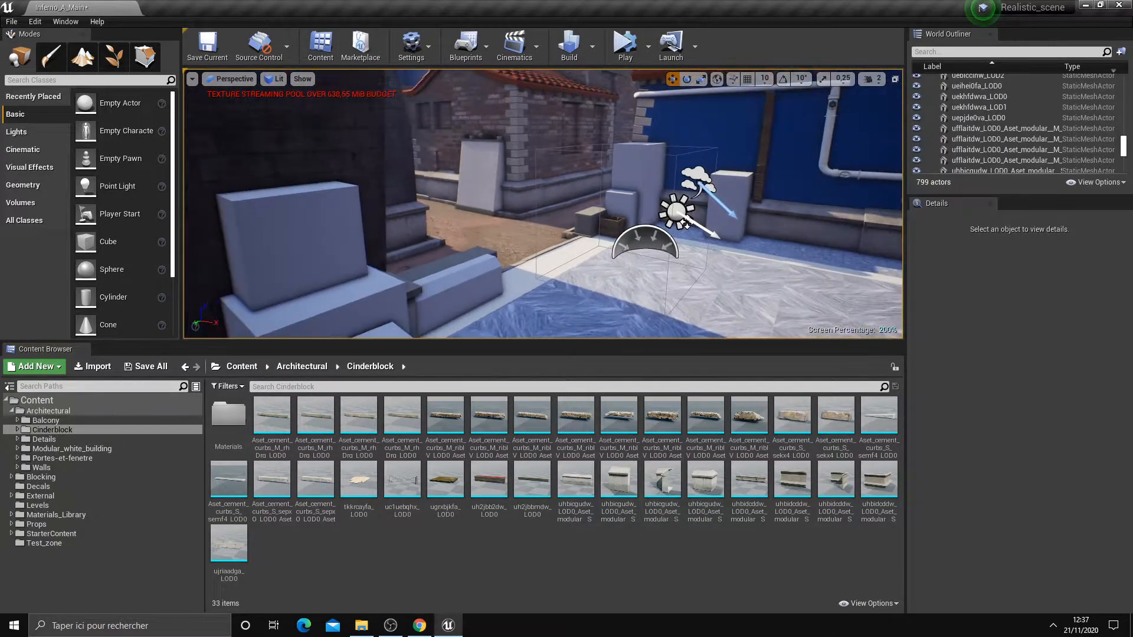
{"action": "right_click_drag", "start_coordinate": [409, 236], "coordinate": [532, 224]}
{"action": "right_click_drag", "start_coordinate": [595, 256], "coordinate": [719, 177]}
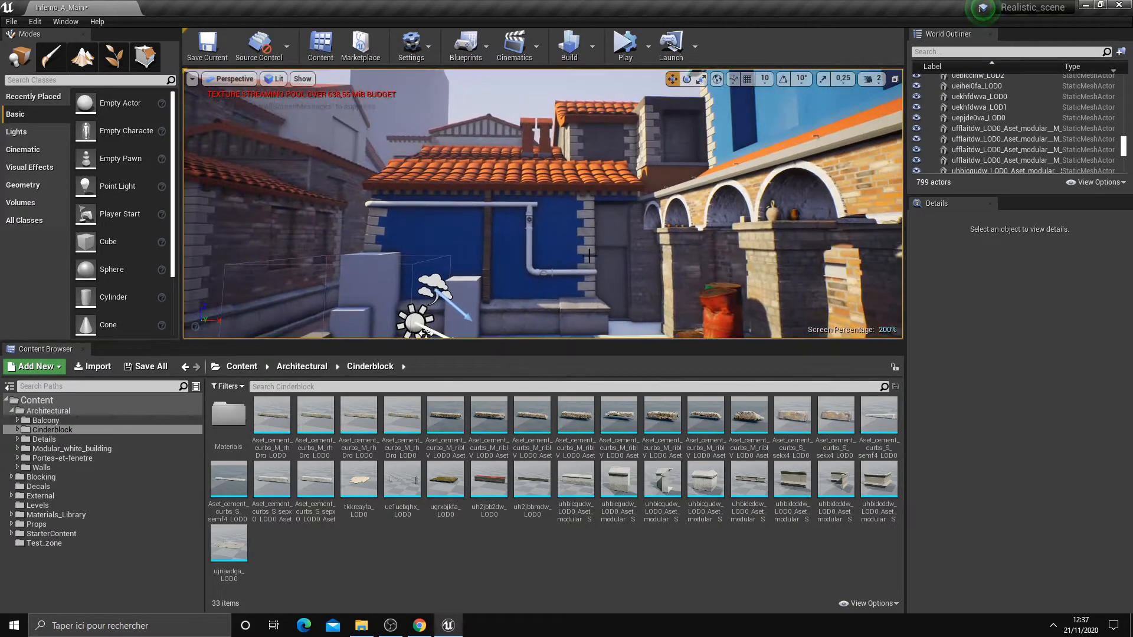
{"action": "right_click_drag", "start_coordinate": [613, 276], "coordinate": [714, 233]}
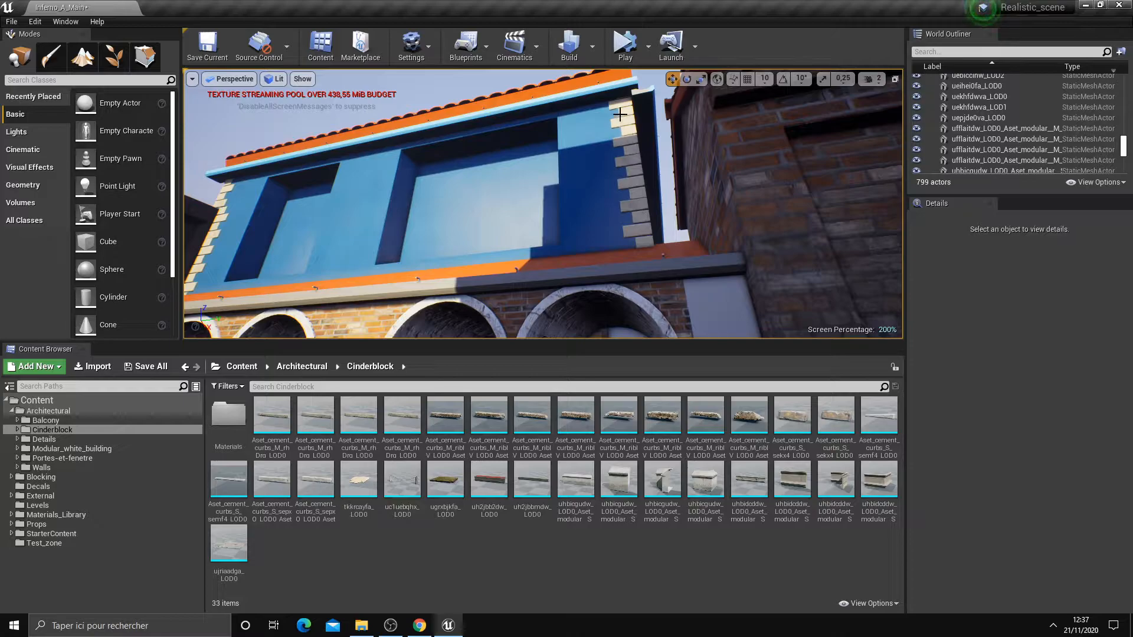
{"action": "right_click_drag", "start_coordinate": [623, 124], "coordinate": [372, 307]}
- Place the balustrade ukjsdavdw_LOD0 from Modular_white_building on the courtyard floor, delete it and collapse the Architectural folder
{"action": "left_click", "coordinate": [75, 448]}
{"action": "left_click_drag", "start_coordinate": [614, 415], "coordinate": [575, 309]}
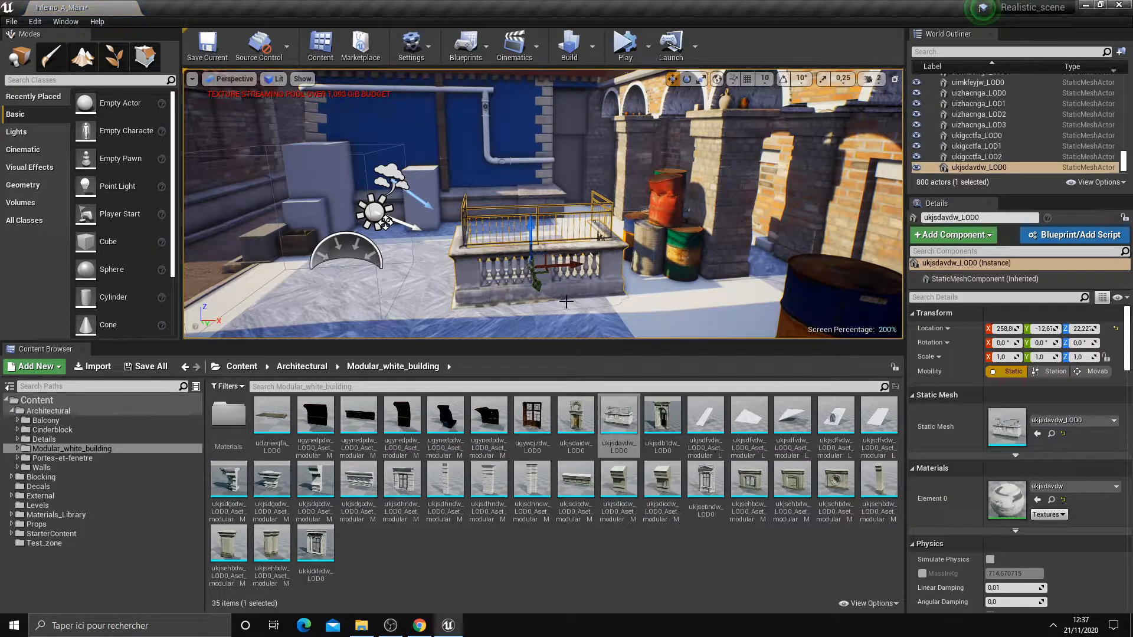
{"action": "key", "text": "Delete"}
{"action": "left_click", "coordinate": [41, 411]}
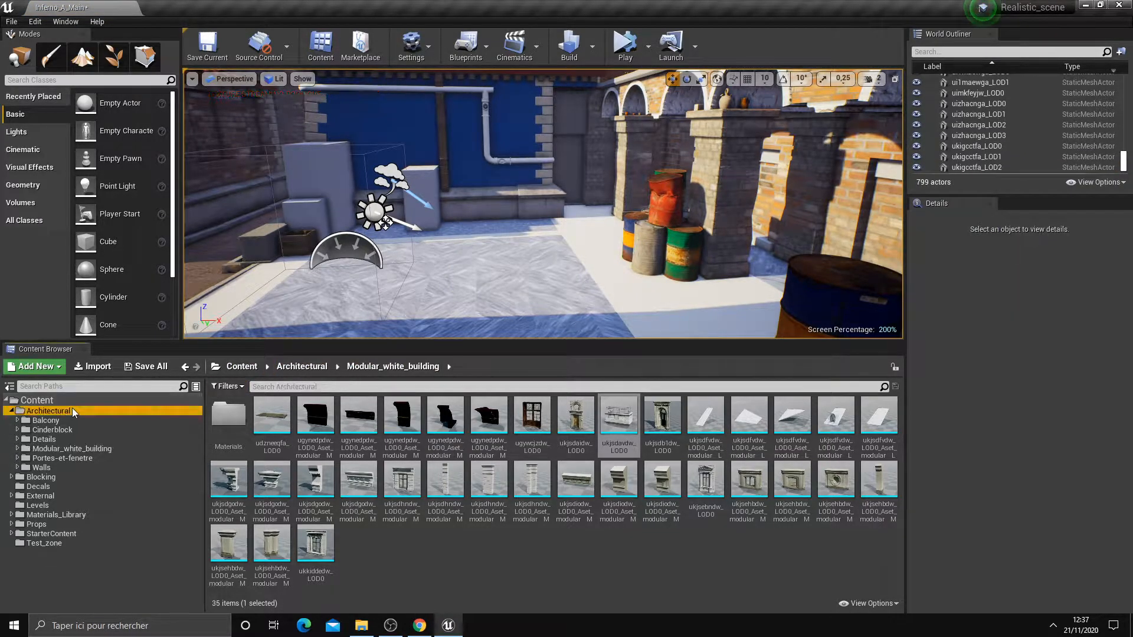
{"action": "left_click", "coordinate": [12, 411]}
- Create a new folder named Woodwork inside the Props folder
{"action": "left_click", "coordinate": [36, 467]}
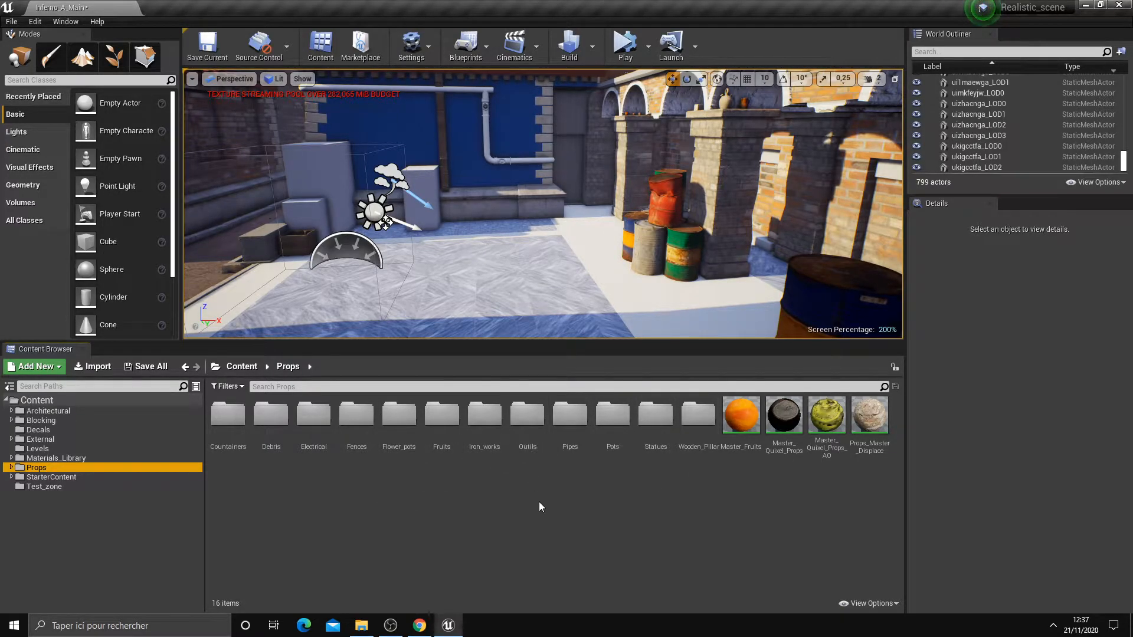
{"action": "right_click", "coordinate": [492, 517]}
{"action": "left_click", "coordinate": [534, 135]}
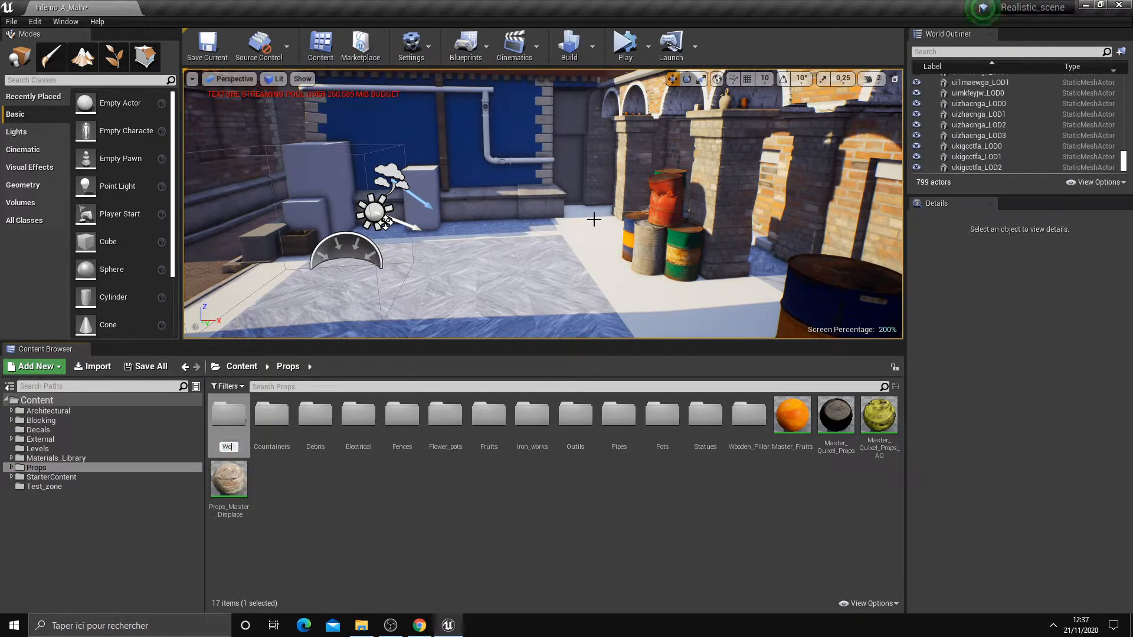
{"action": "type", "text": "Woodwork"}
{"action": "key", "text": "Return"}
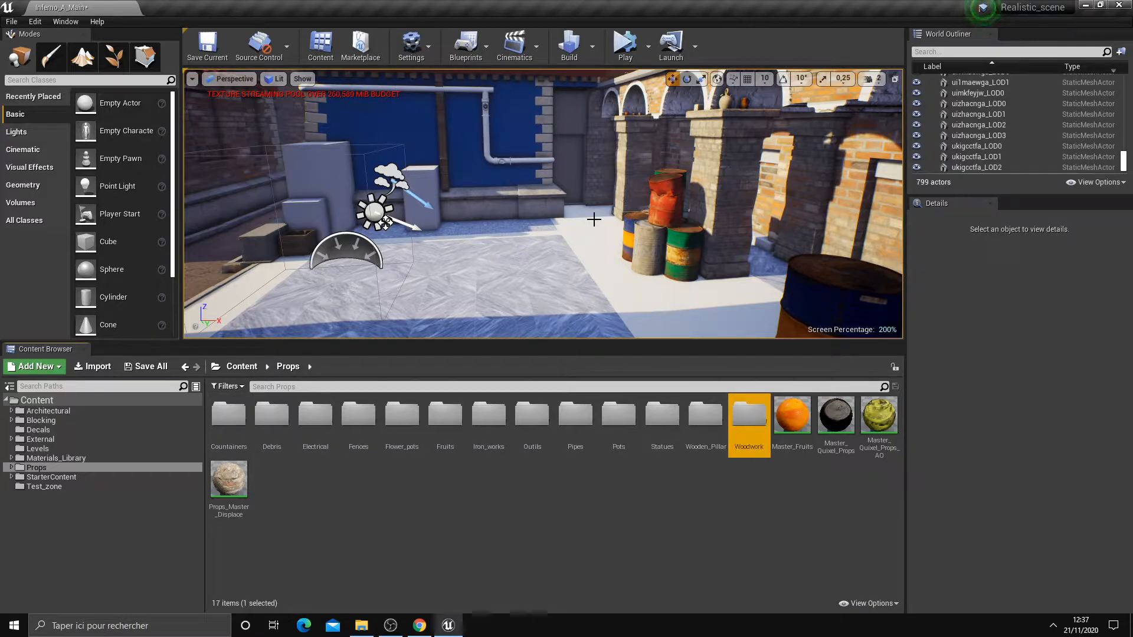
- Switch to Chrome and open the Wooden Wheel asset from the Historical 3D assets on Quixel Megascans
{"action": "left_click", "coordinate": [420, 625]}
{"action": "scroll", "coordinate": [688, 453], "scroll_direction": "down", "scroll_amount": 2}
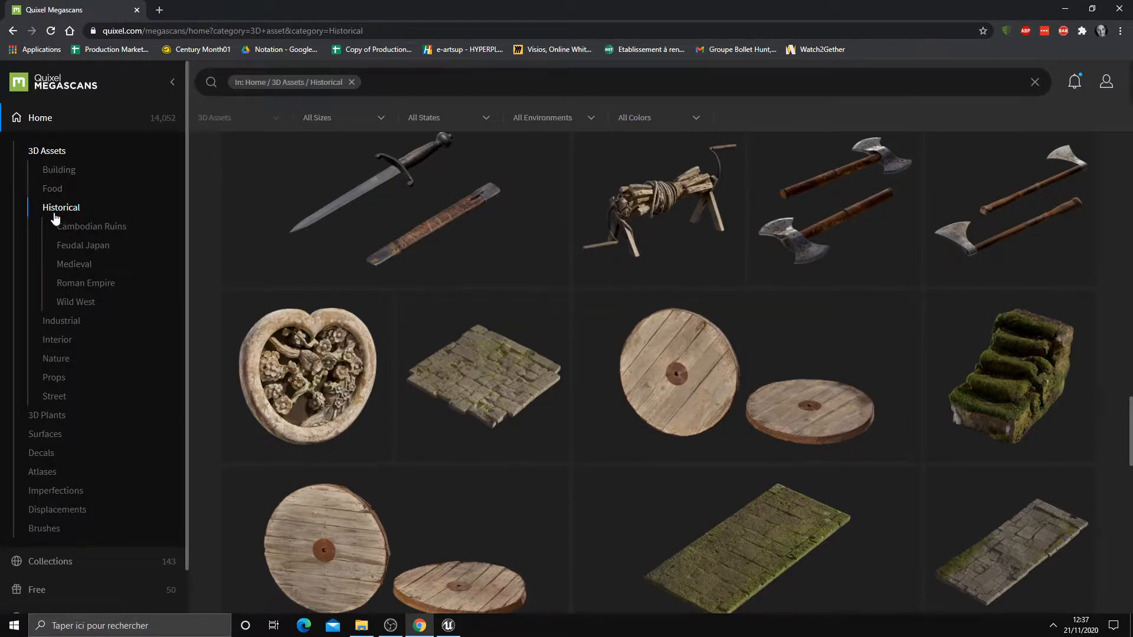
{"action": "left_click", "coordinate": [1107, 88]}
{"action": "left_click", "coordinate": [1107, 88]}
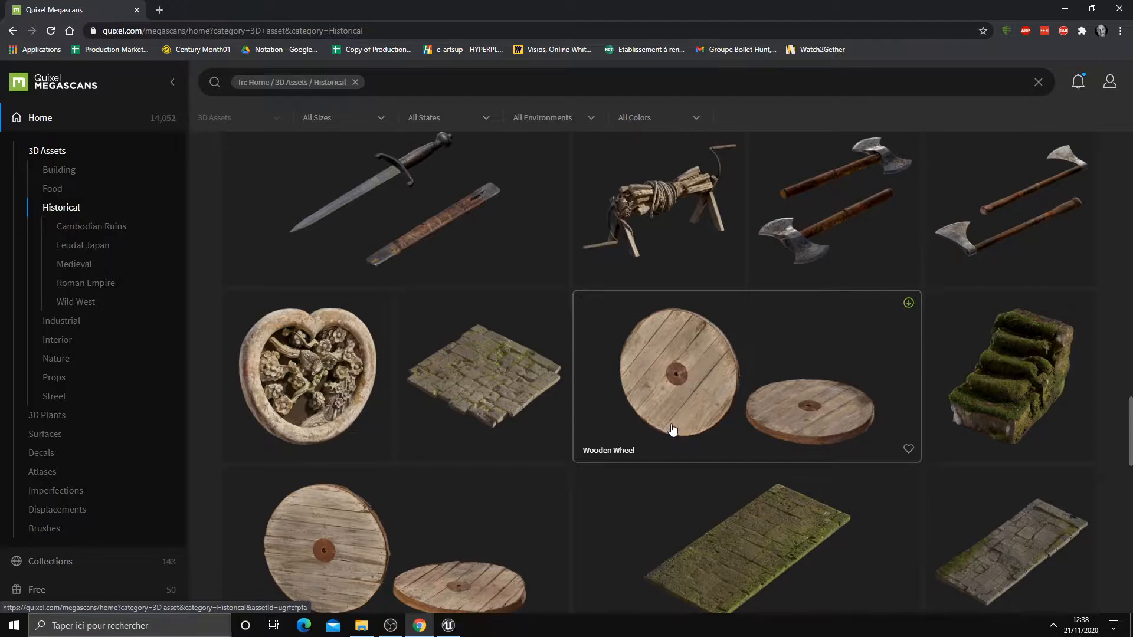
{"action": "left_click", "coordinate": [666, 390]}
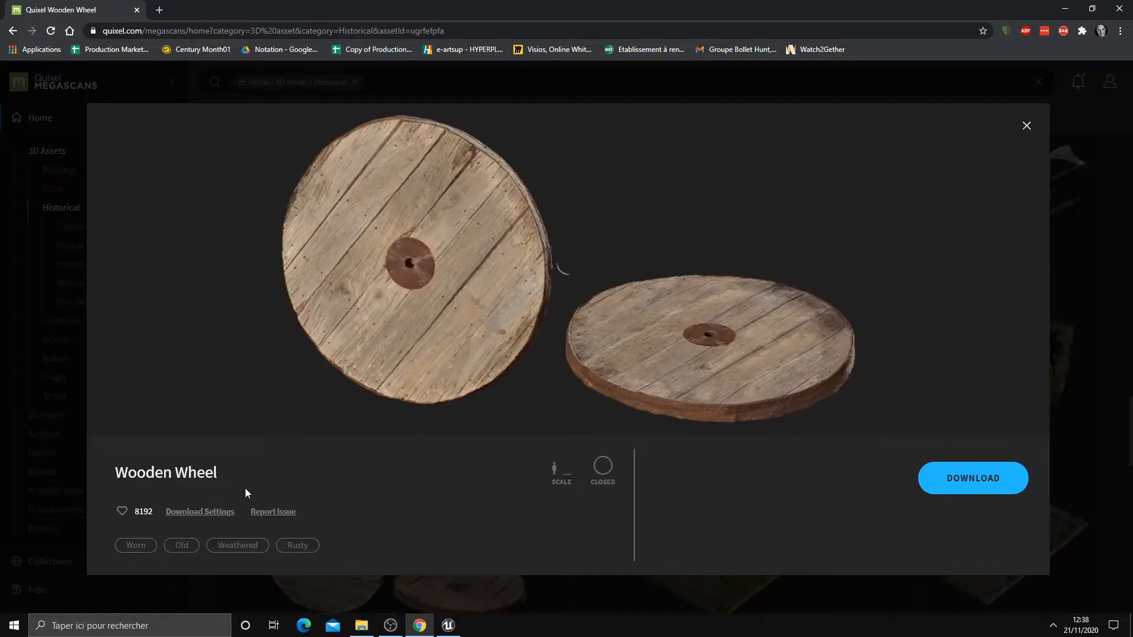
- Open the Wooden Wheel's download settings and disable LOD 1 to LOD 5, keeping only LOD 0 selected
{"action": "left_click", "coordinate": [199, 512]}
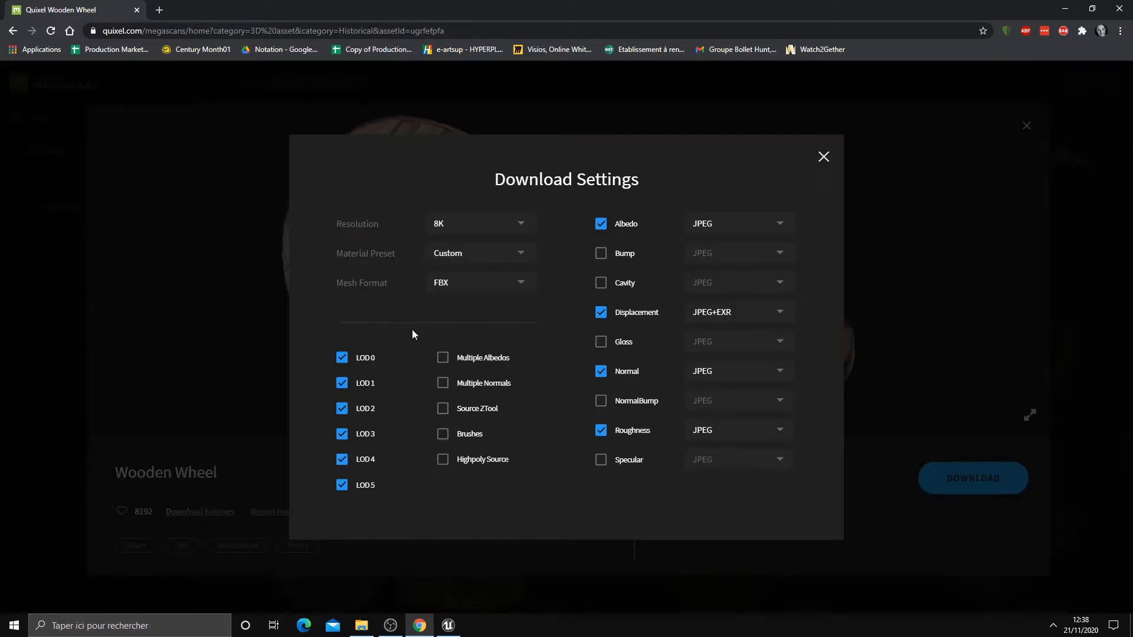
{"action": "left_click", "coordinate": [342, 434]}
{"action": "left_click", "coordinate": [341, 383]}
{"action": "left_click", "coordinate": [342, 408]}
{"action": "left_click", "coordinate": [342, 433]}
{"action": "left_click", "coordinate": [342, 459]}
{"action": "left_click", "coordinate": [341, 485]}
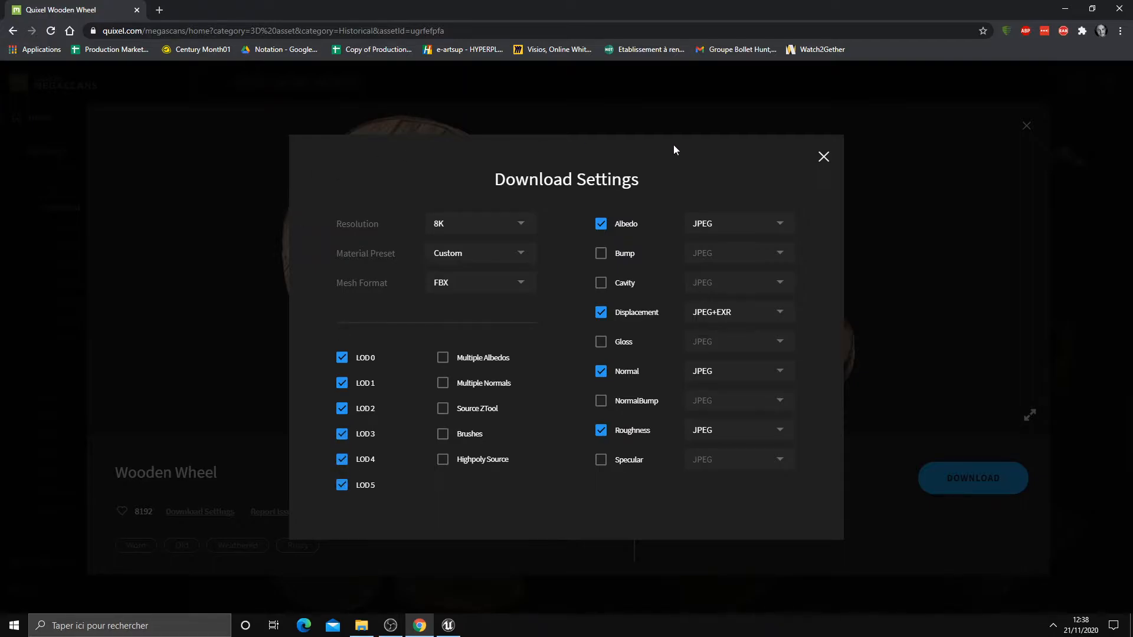
{"action": "left_click", "coordinate": [342, 382]}
{"action": "left_click", "coordinate": [342, 409]}
- Switch to Unreal Editor and look over the Woodwork folder and the courtyard scene
{"action": "left_click", "coordinate": [448, 625]}
{"action": "right_click_drag", "start_coordinate": [503, 297], "coordinate": [479, 298]}
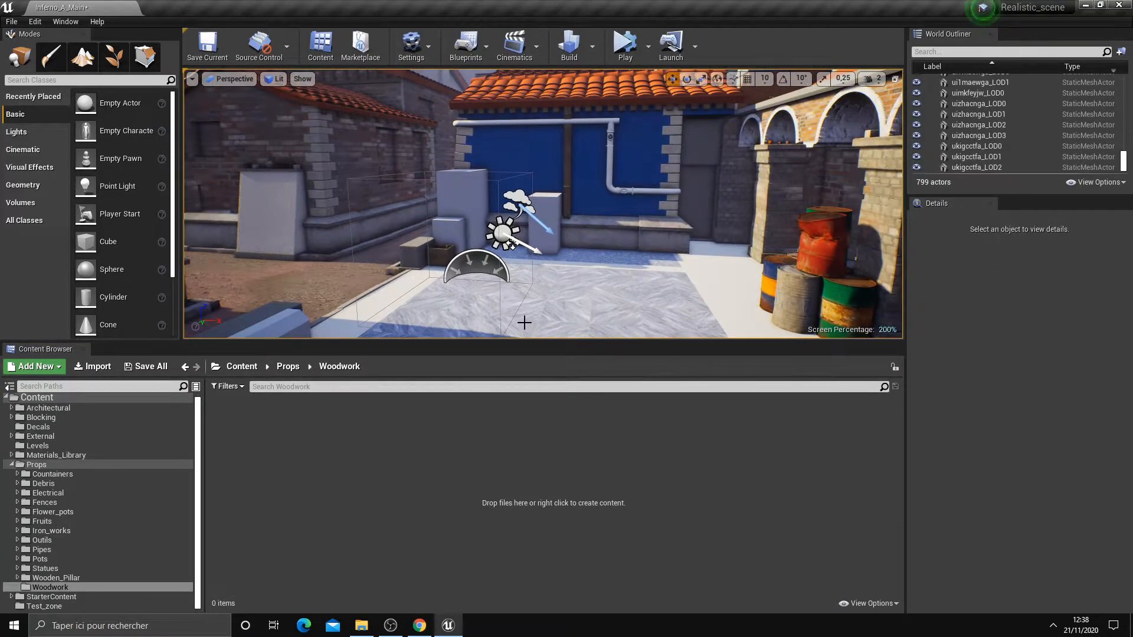
{"action": "right_click_drag", "start_coordinate": [502, 316], "coordinate": [489, 313]}
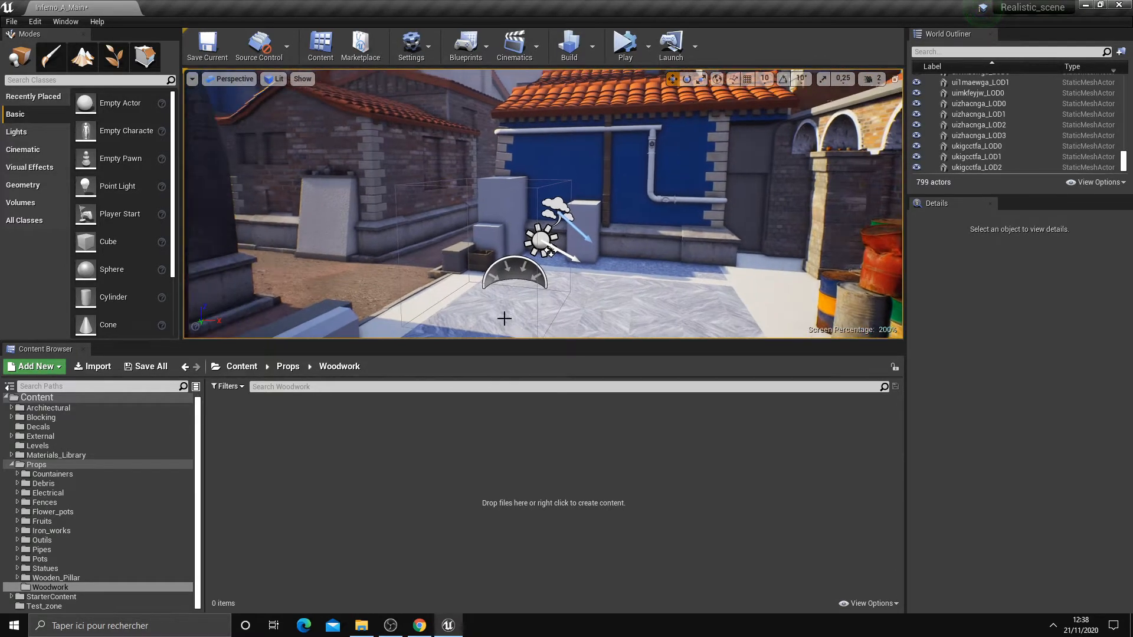
- Switch back to Chrome and set the Wooden Wheel's download resolution to 2K with FBX as the mesh format
{"action": "left_click", "coordinate": [413, 627]}
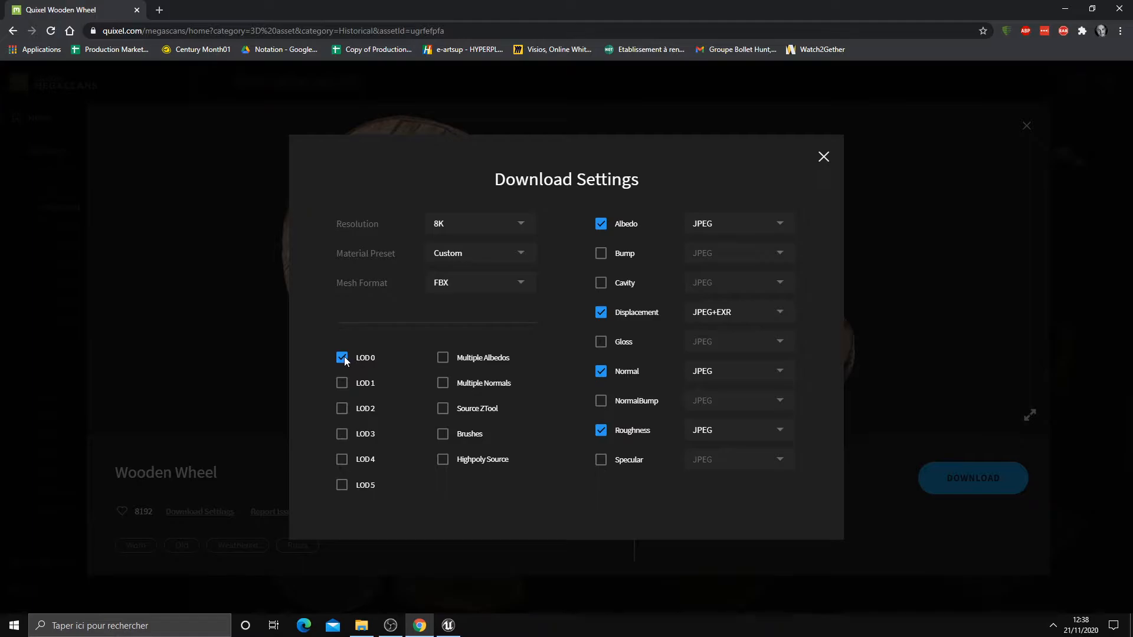
{"action": "left_click", "coordinate": [511, 223]}
{"action": "left_click", "coordinate": [481, 268]}
{"action": "left_click", "coordinate": [502, 224]}
{"action": "left_click", "coordinate": [465, 249]}
{"action": "left_click", "coordinate": [489, 281]}
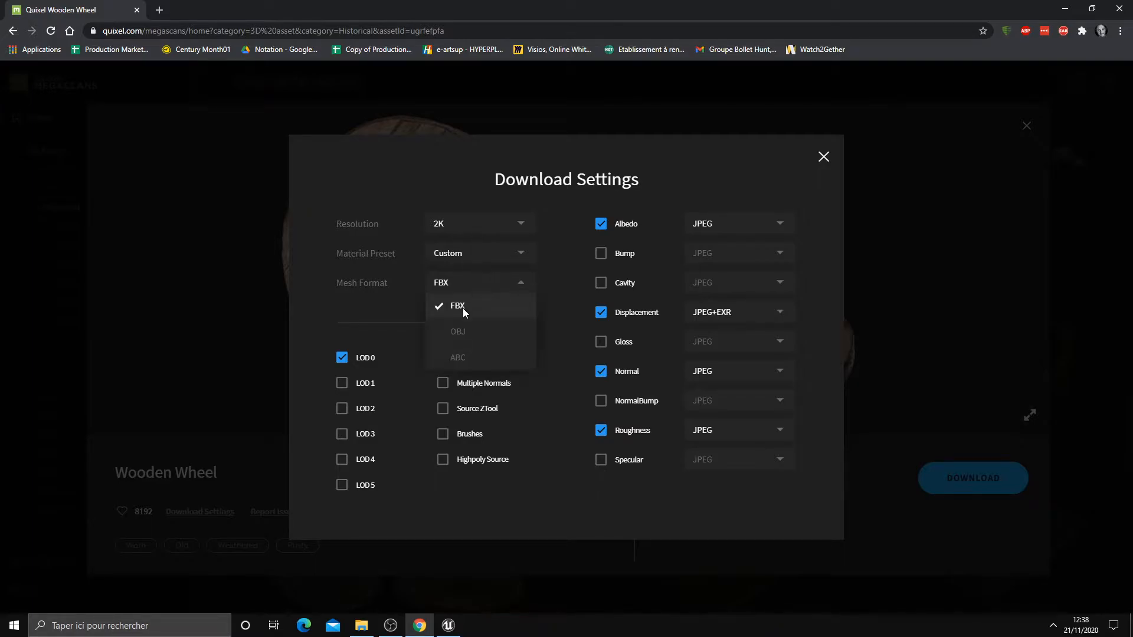
{"action": "left_click", "coordinate": [465, 305]}
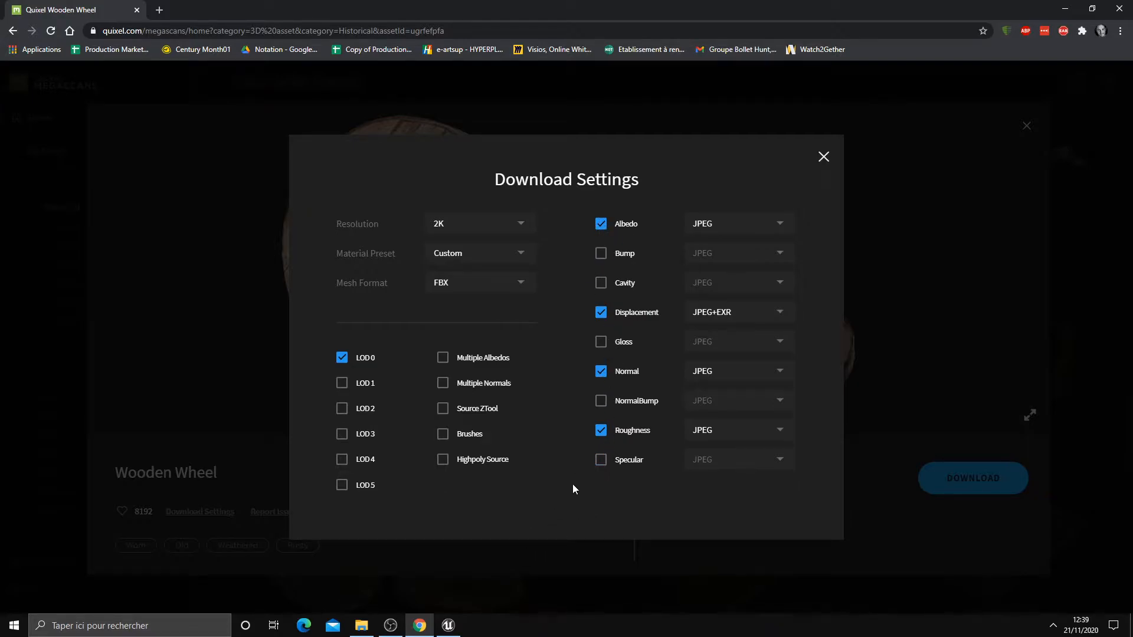
- Switch to Unreal Editor and review the Master_Fruits, Master_Quixel_Props and Master_Quixel_Props_AO materials in the Props folder
{"action": "left_click", "coordinate": [449, 620]}
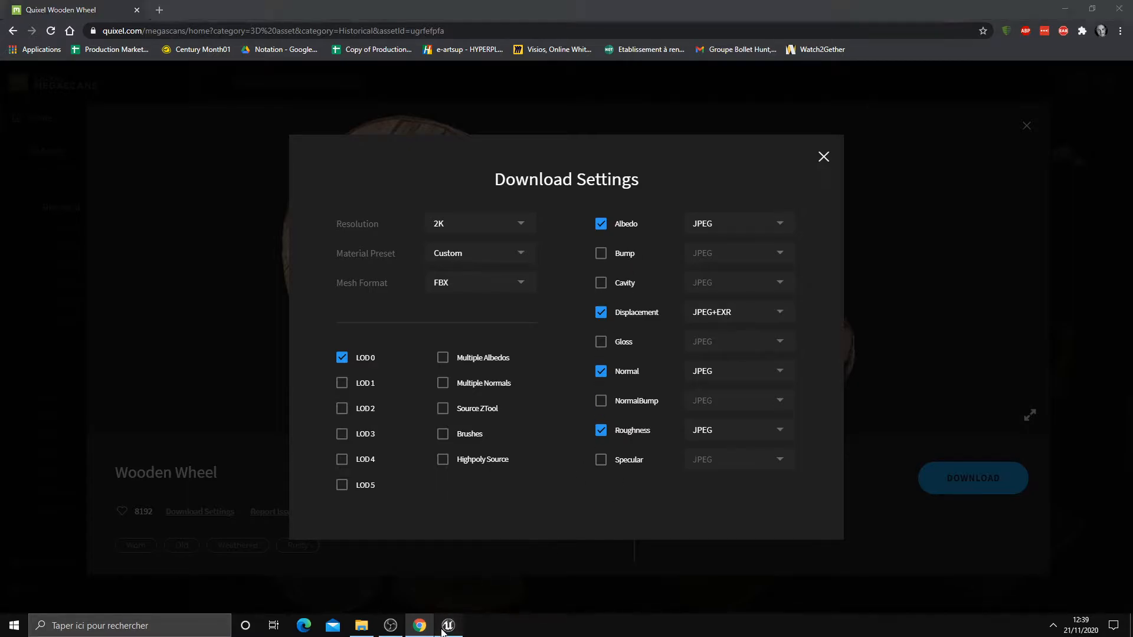
{"action": "left_click", "coordinate": [61, 465]}
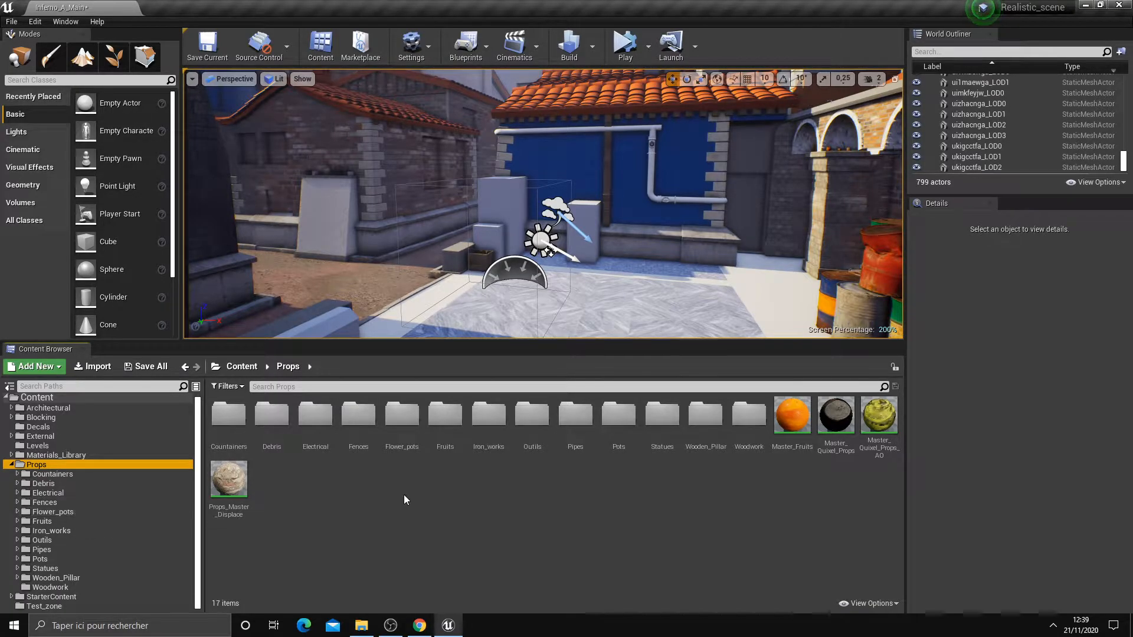
{"action": "left_click", "coordinate": [836, 416]}
{"action": "left_click", "coordinate": [792, 416]}
{"action": "left_click", "coordinate": [875, 427]}
{"action": "left_click", "coordinate": [838, 432]}
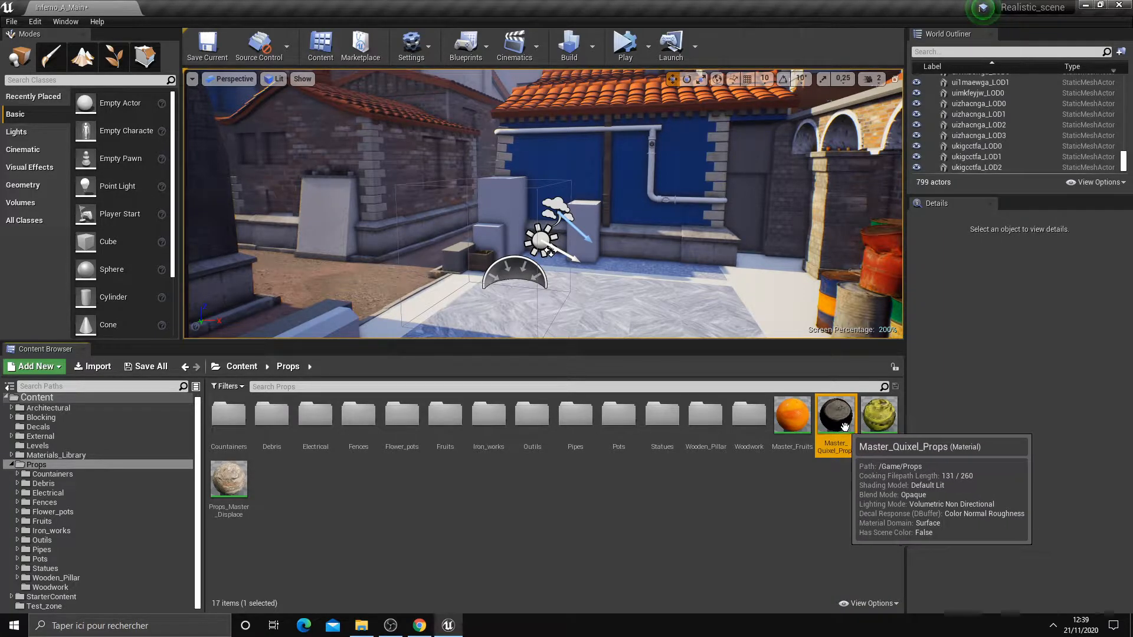
- Open the Master_Quixel_Props material and examine its whole node graph
{"action": "double_click", "coordinate": [841, 431]}
{"action": "scroll", "coordinate": [585, 384], "scroll_direction": "down", "scroll_amount": 4}
{"action": "scroll", "coordinate": [607, 367], "scroll_direction": "up", "scroll_amount": 2}
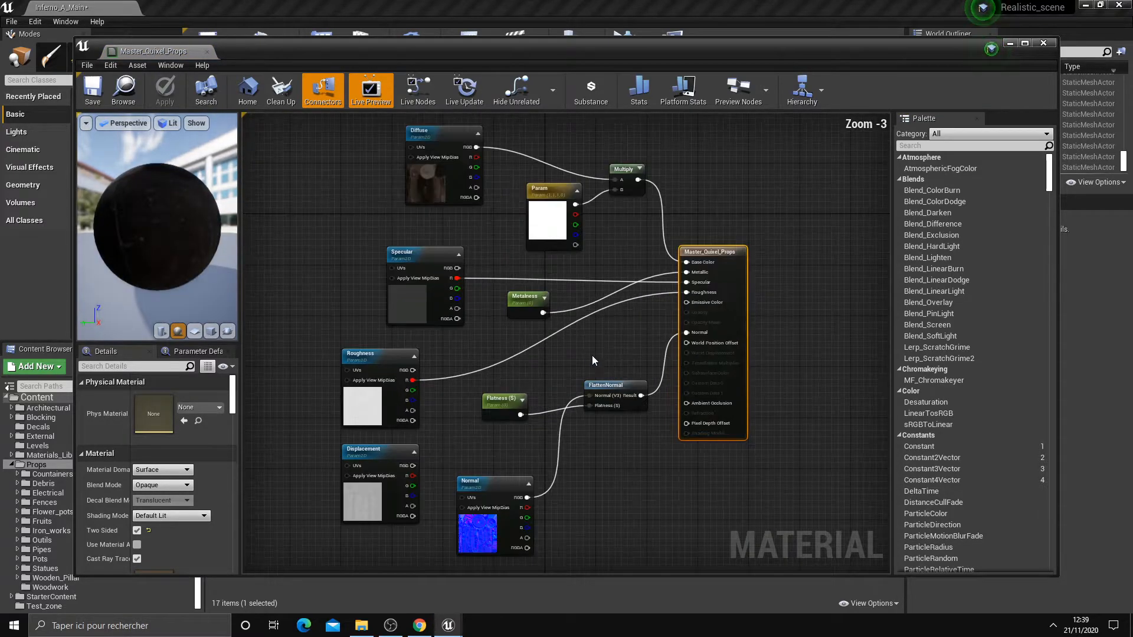
{"action": "scroll", "coordinate": [582, 381], "scroll_direction": "down", "scroll_amount": 1}
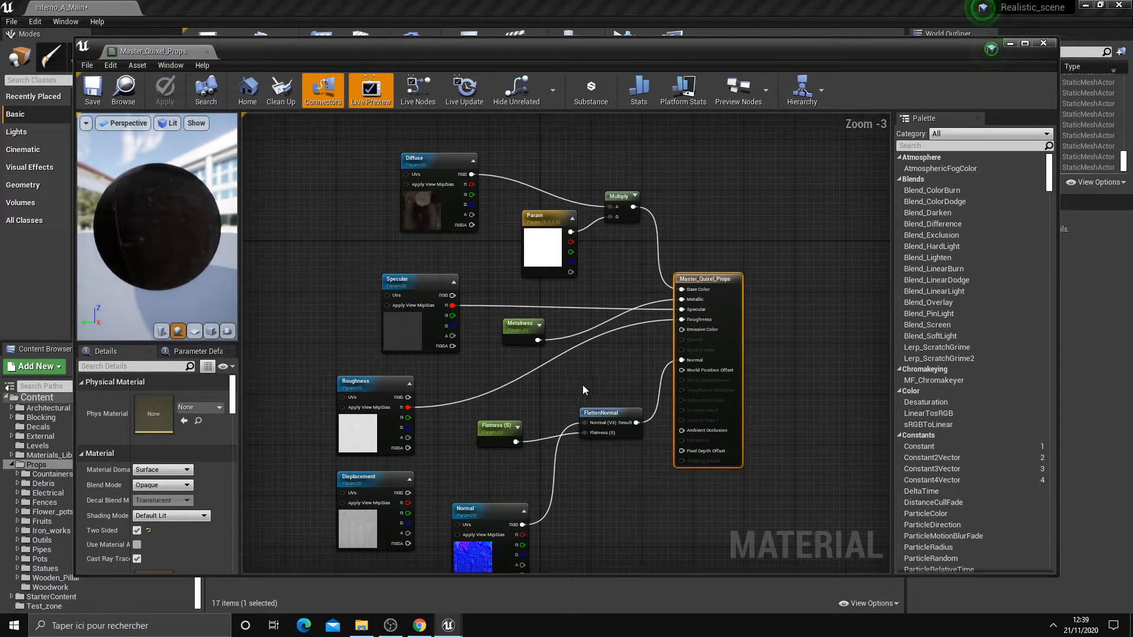
- Nudge the Diffuse and Specular texture nodes slightly and select the material's result node
{"action": "left_click", "coordinate": [436, 165]}
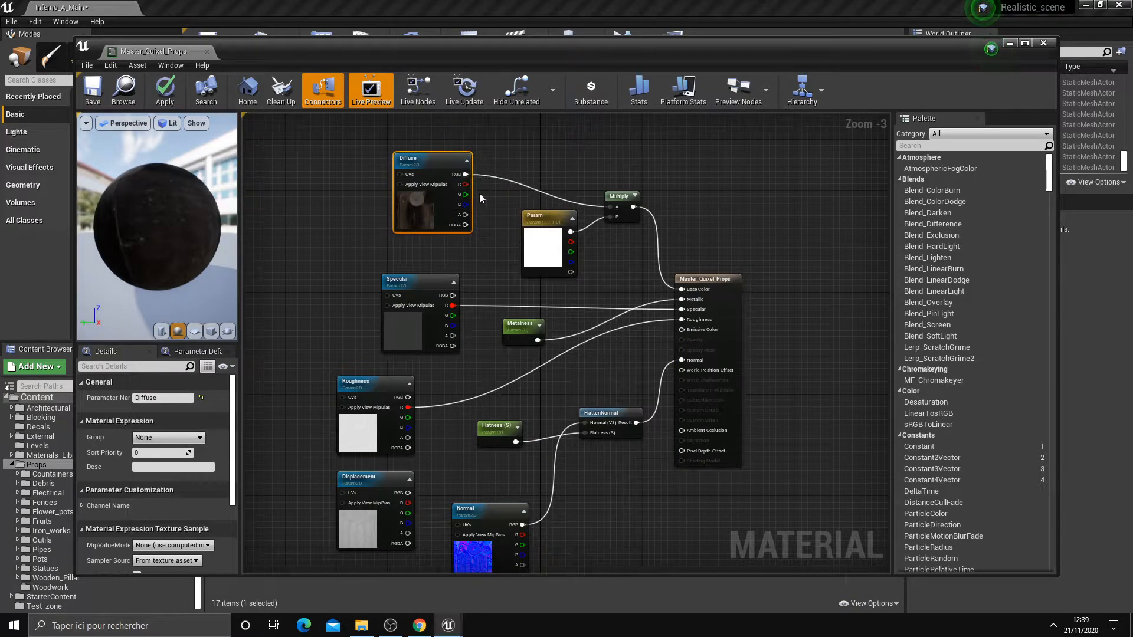
{"action": "left_click_drag", "start_coordinate": [423, 164], "coordinate": [436, 164]}
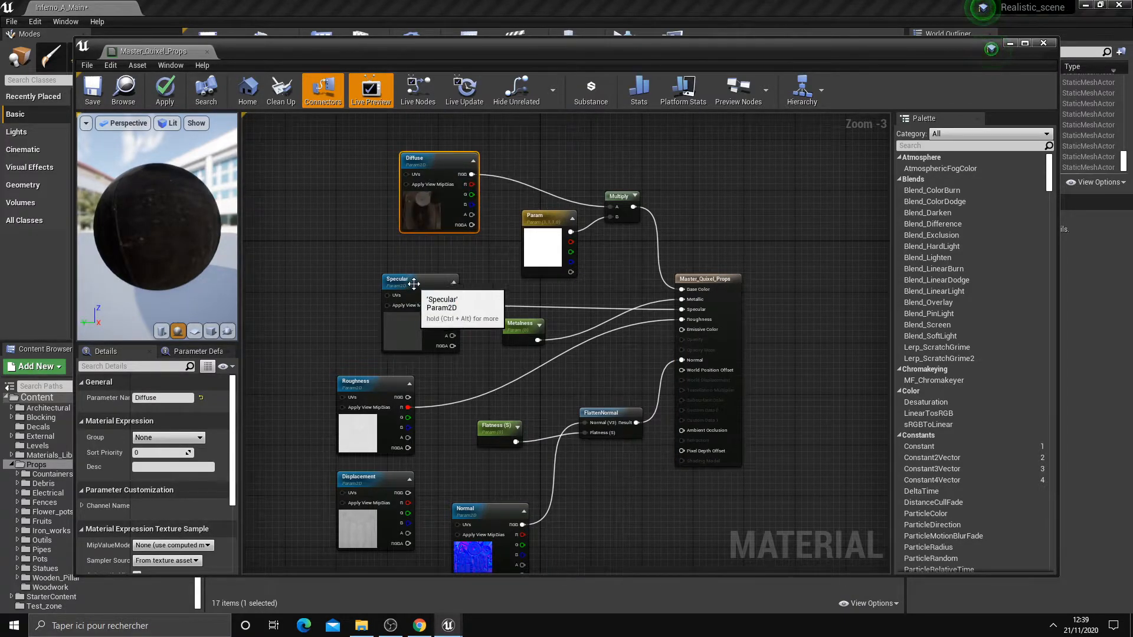
{"action": "left_click_drag", "start_coordinate": [407, 282], "coordinate": [399, 282]}
{"action": "left_click", "coordinate": [712, 279]}
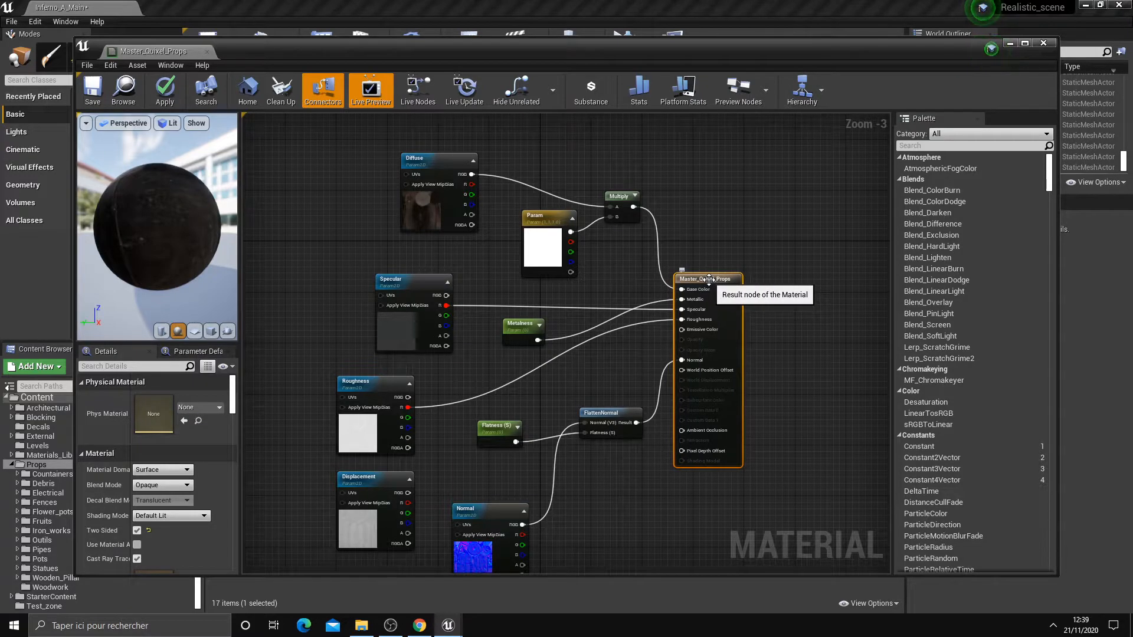
{"action": "scroll", "coordinate": [708, 279], "scroll_direction": "up", "scroll_amount": 1}
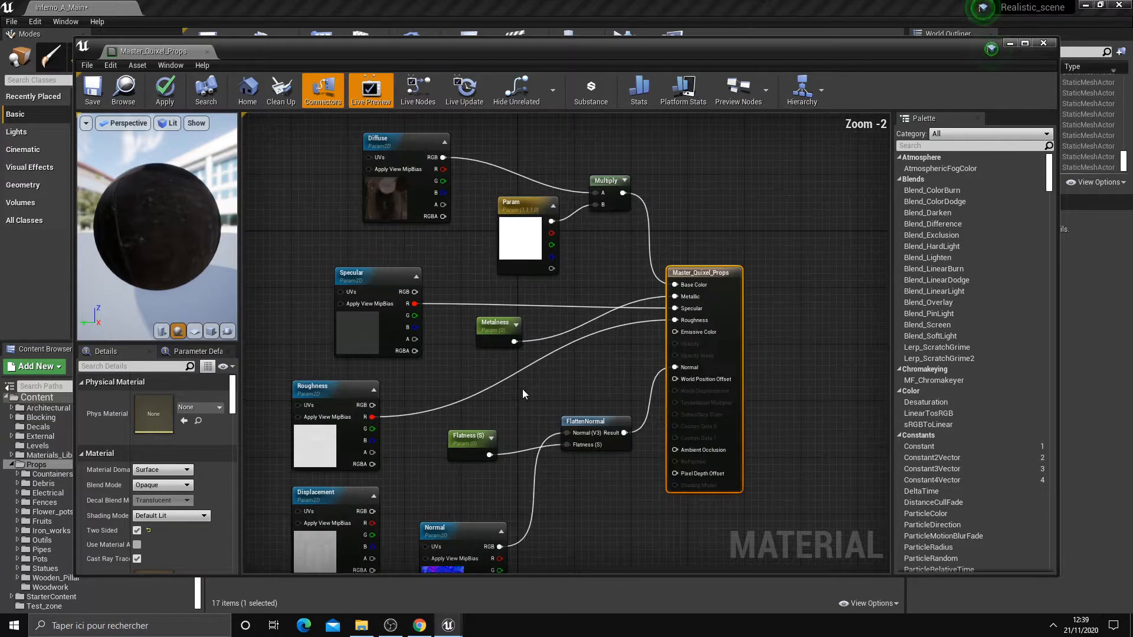
- Inspect the Diffuse, Specular, Roughness, Displacement and Normal texture nodes, shifting the unconnected Displacement node slightly away from the Normal node
{"action": "left_click", "coordinate": [399, 149]}
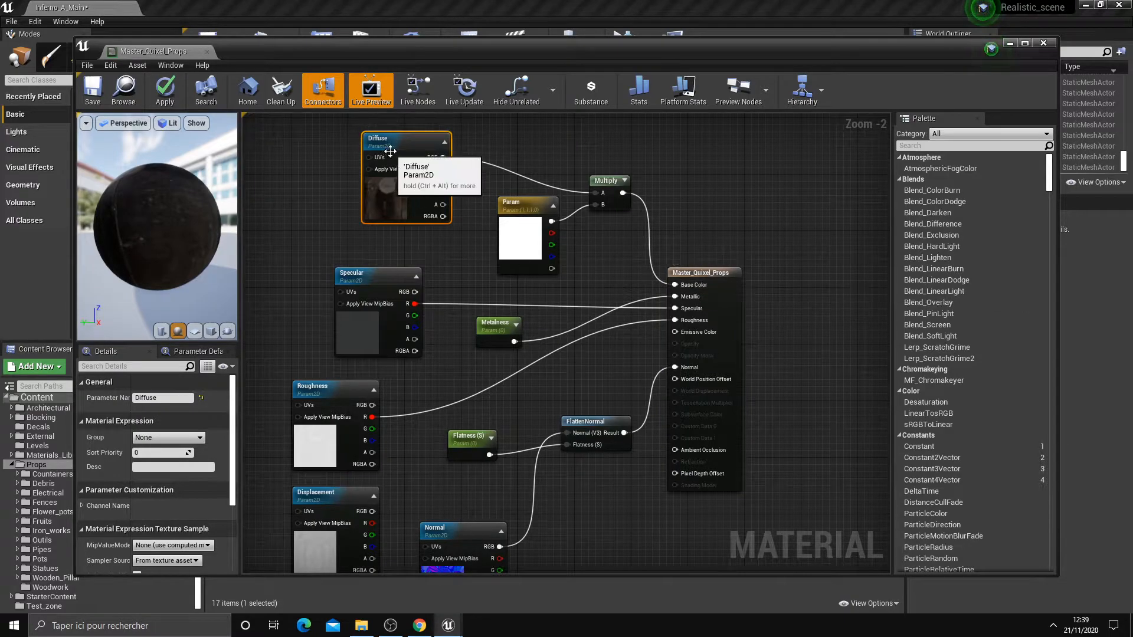
{"action": "left_click", "coordinate": [367, 282]}
{"action": "right_click_drag", "start_coordinate": [659, 331], "coordinate": [697, 270]}
{"action": "left_click", "coordinate": [357, 339]}
{"action": "left_click", "coordinate": [354, 434]}
{"action": "left_click", "coordinate": [480, 476]}
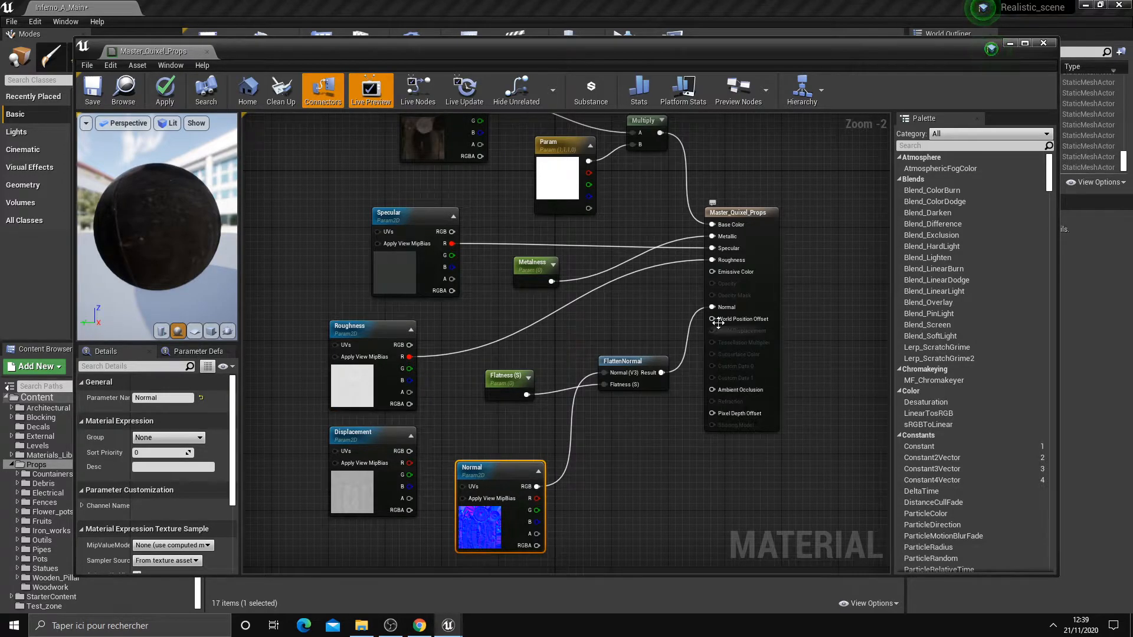
{"action": "left_click_drag", "start_coordinate": [371, 434], "coordinate": [357, 435]}
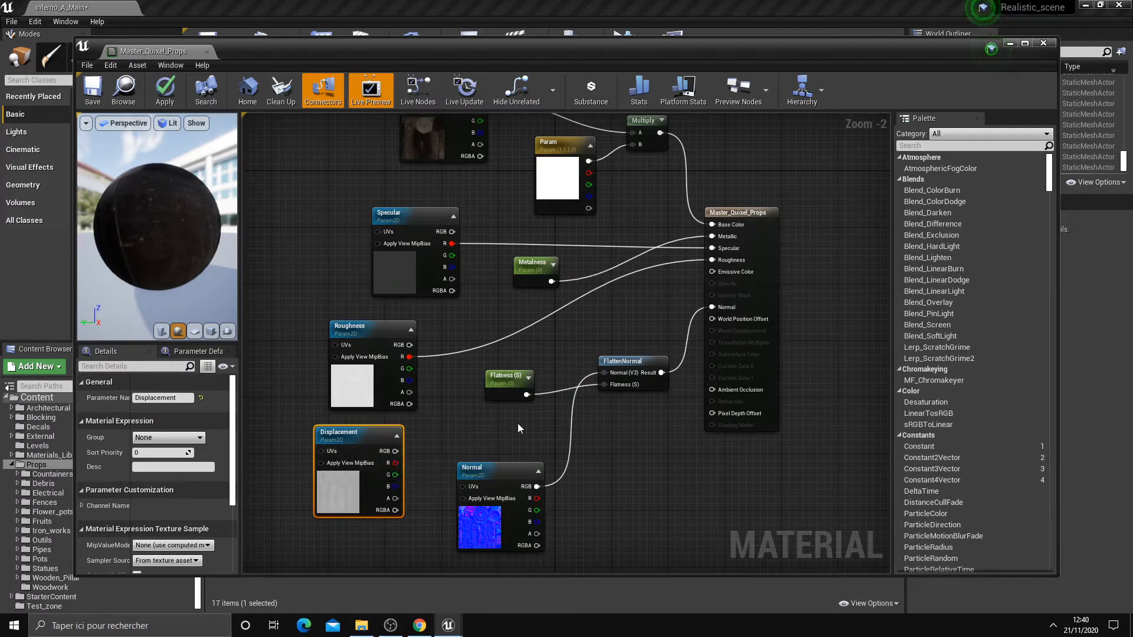
{"action": "right_click_drag", "start_coordinate": [649, 334], "coordinate": [619, 350]}
{"action": "right_click_drag", "start_coordinate": [488, 234], "coordinate": [484, 296]}
- Add a trial TextureSampleParameter2D node above the Multiply node and delete it again
{"action": "left_click", "coordinate": [436, 180]}
{"action": "right_click", "coordinate": [575, 170]}
{"action": "type", "text": "texturesampl"}
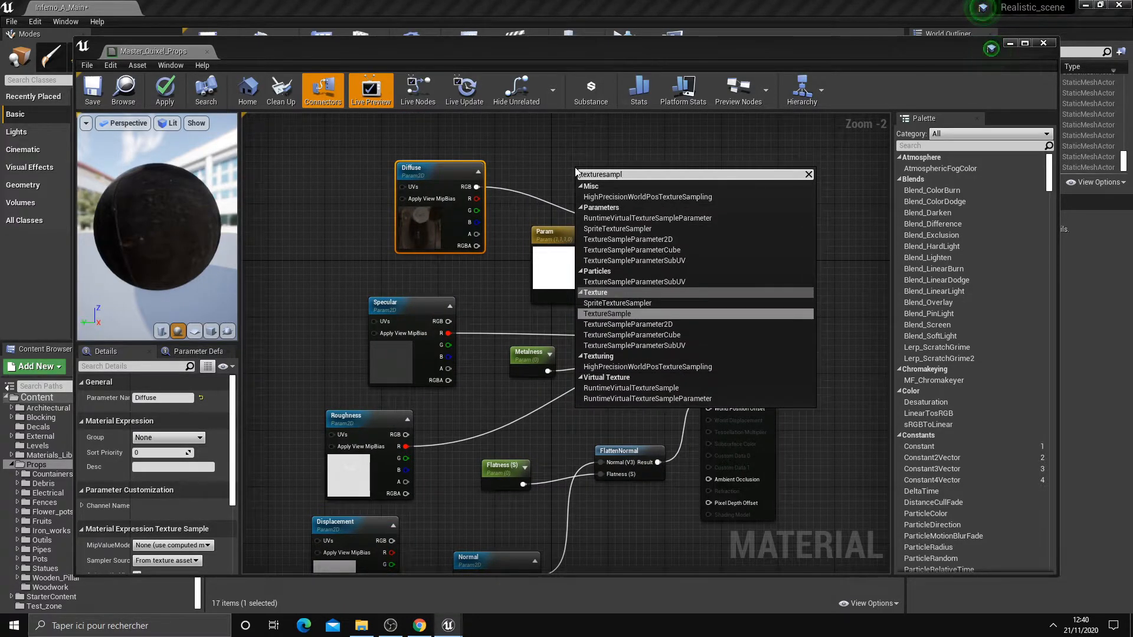
{"action": "left_click", "coordinate": [628, 324]}
{"action": "left_click_drag", "start_coordinate": [626, 189], "coordinate": [631, 144]}
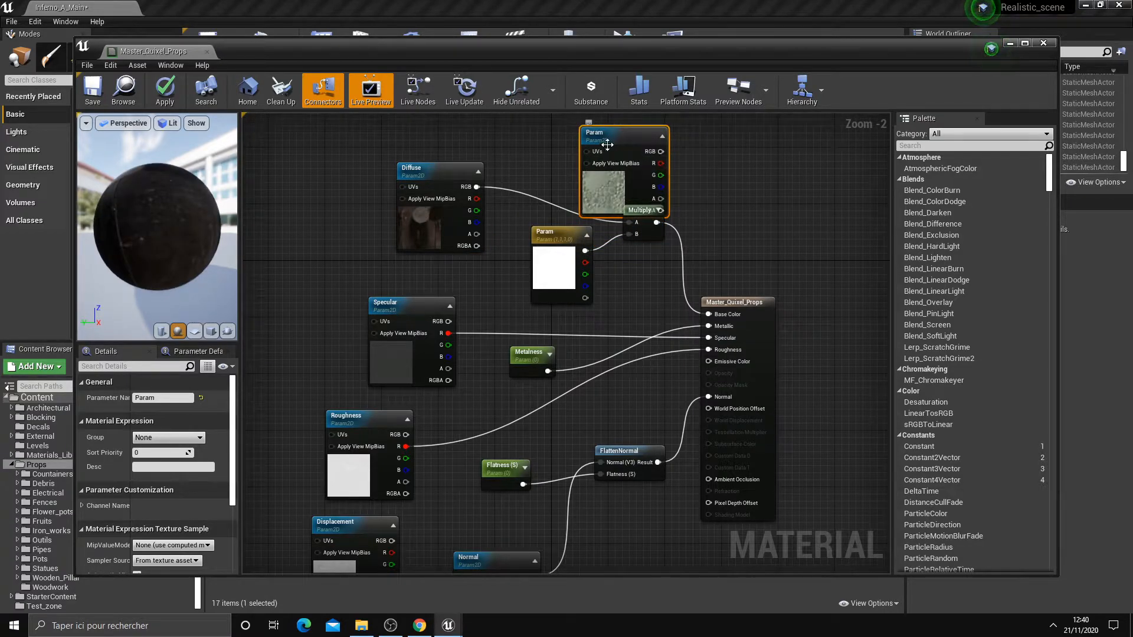
{"action": "key", "text": "Delete"}
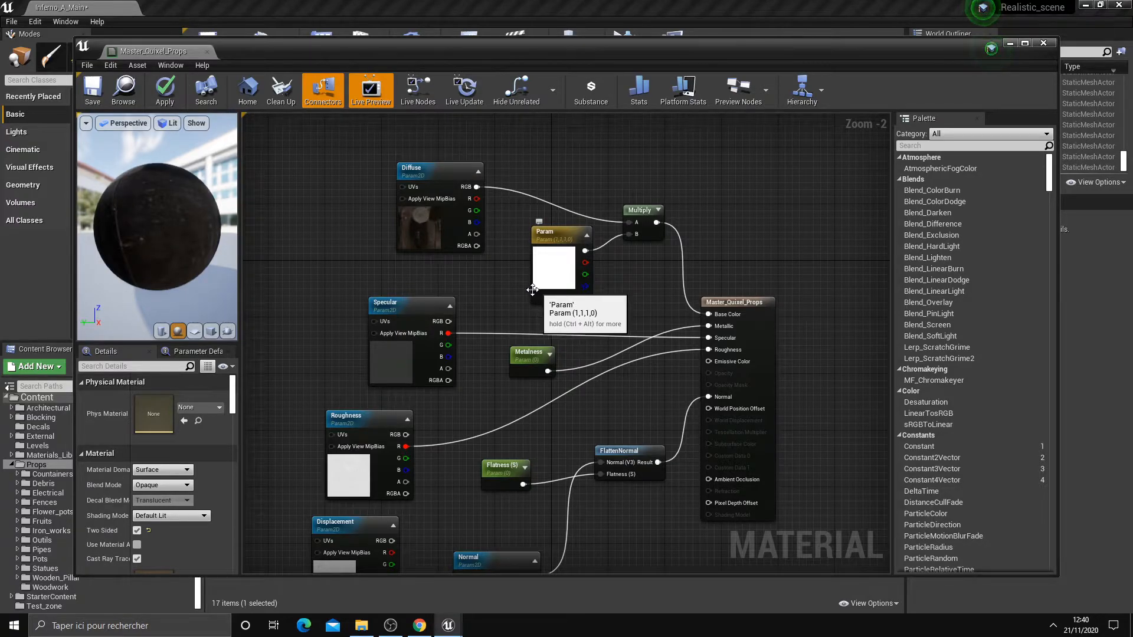
- Apply and close the Master_Quixel_Props material, and create a material instance from it with the default name
{"action": "left_click", "coordinate": [164, 89]}
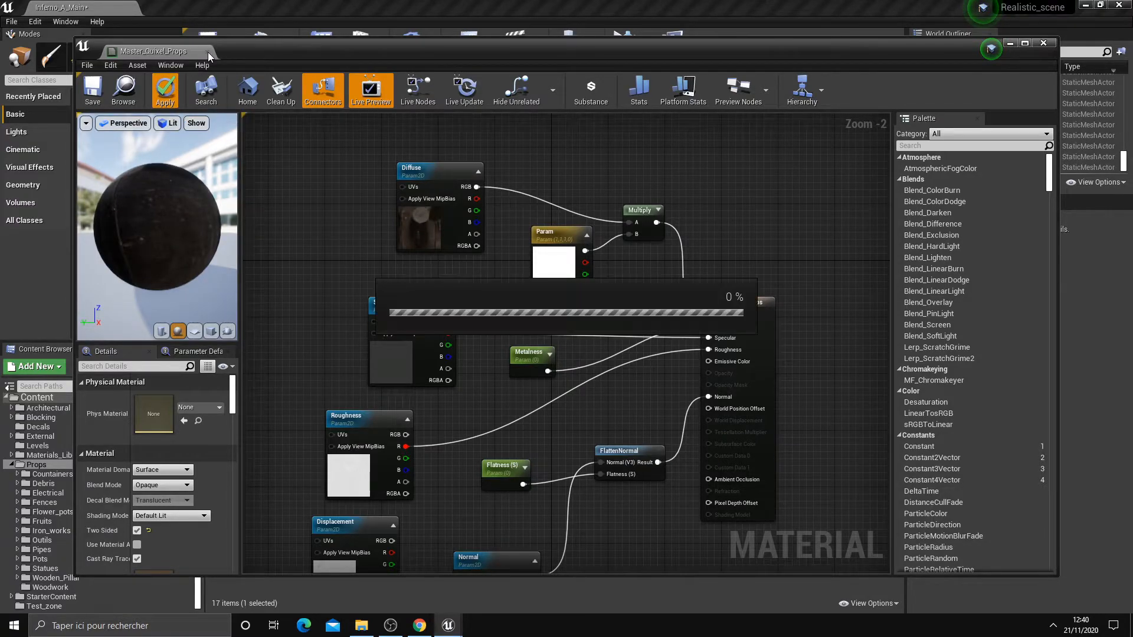
{"action": "left_click", "coordinate": [208, 52]}
{"action": "right_click", "coordinate": [846, 415]}
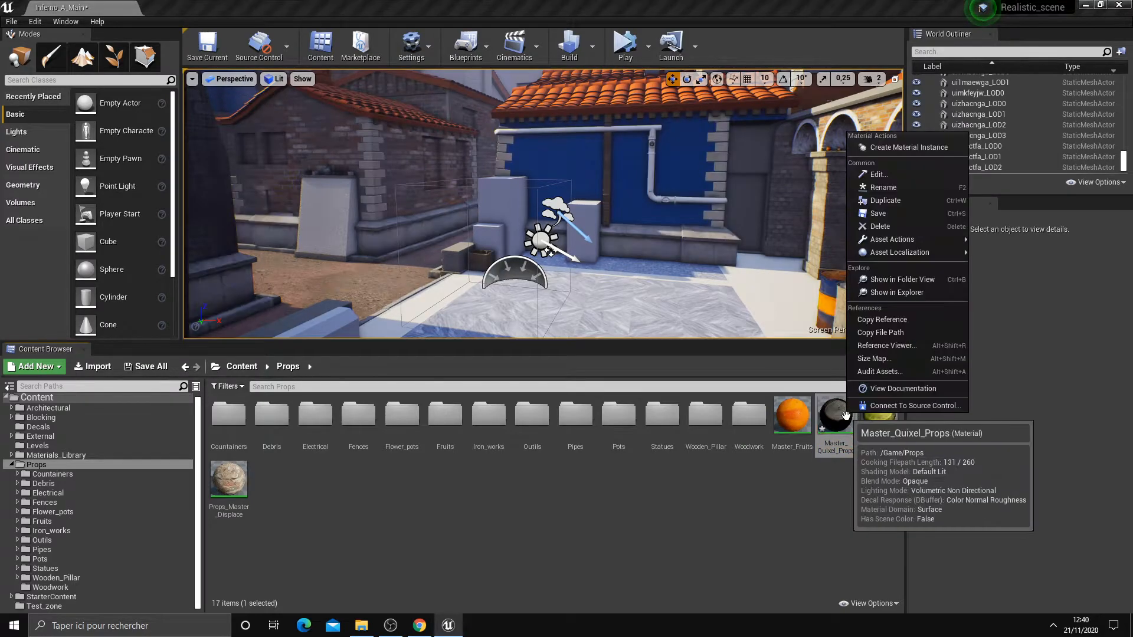
{"action": "left_click", "coordinate": [883, 150]}
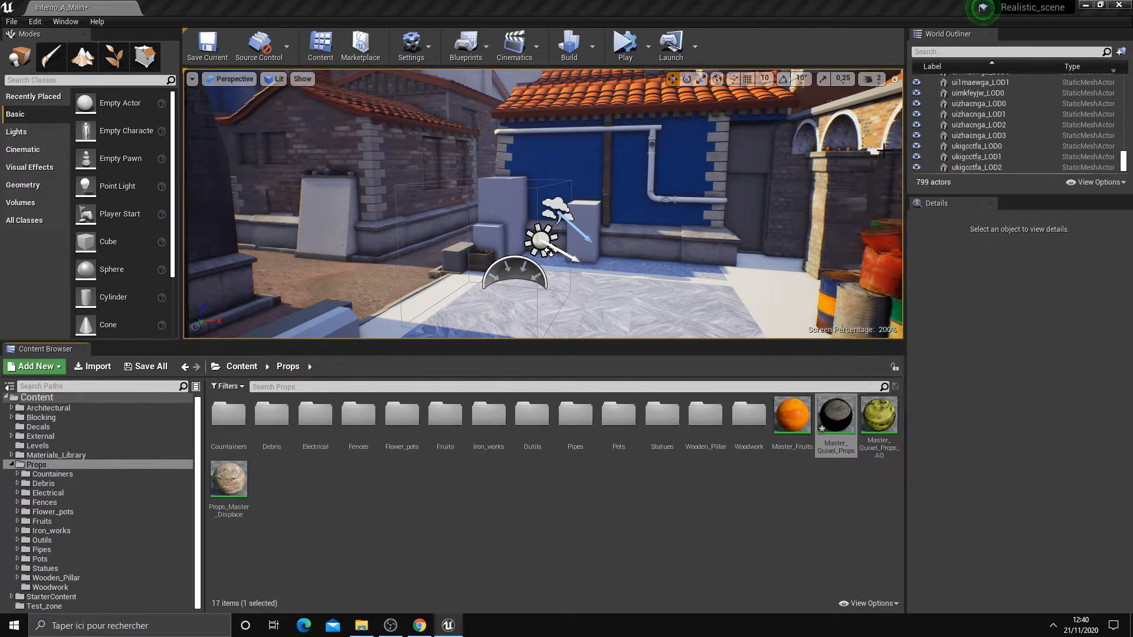
{"action": "left_click", "coordinate": [324, 517]}
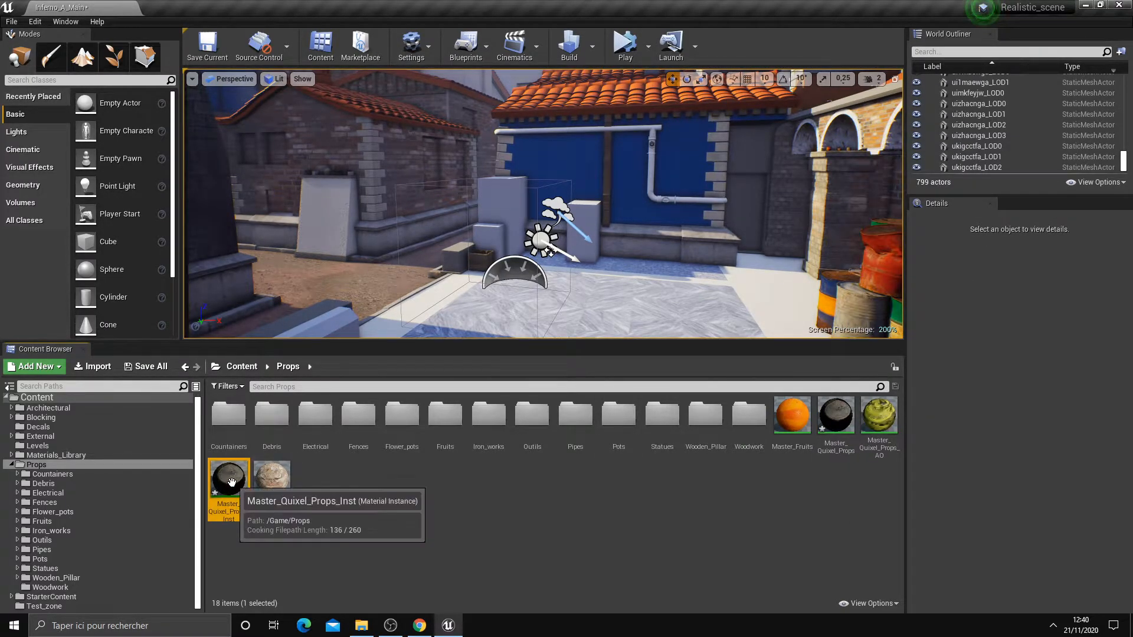
- Switch to Chrome and download the Wooden Wheel asset with the Specular map included in its download settings
{"action": "key", "text": "alt+Tab"}
{"action": "left_click", "coordinate": [610, 465]}
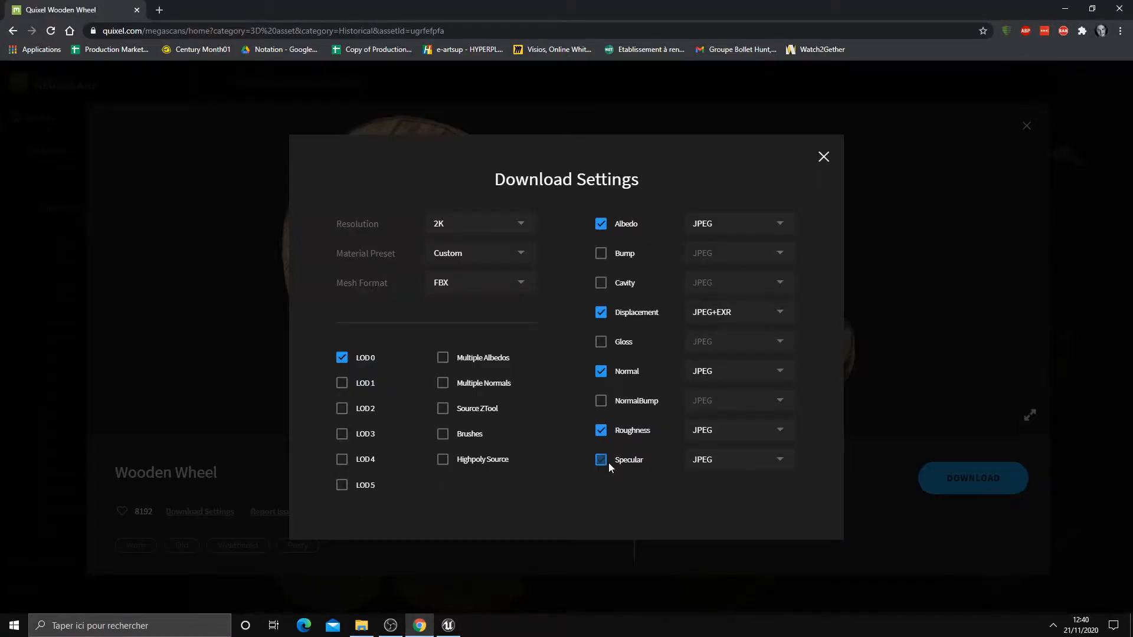
{"action": "left_click", "coordinate": [823, 157]}
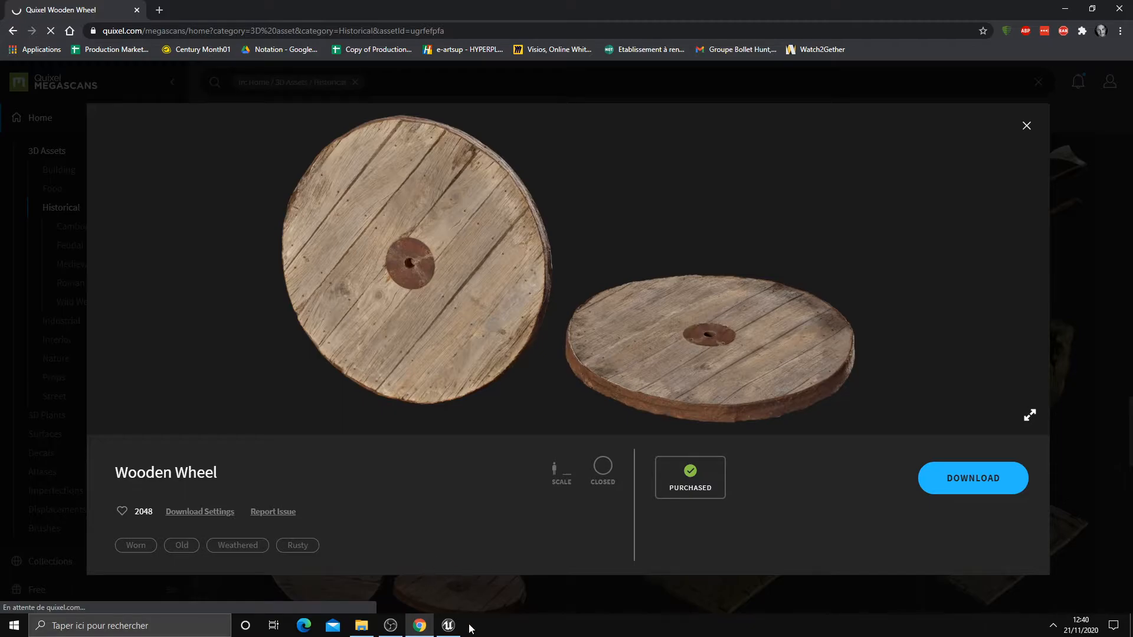
- Switch to Unreal Editor, open Master_Quixel_Props_Inst and look at its preview sphere
{"action": "mouse_move", "coordinate": [450, 625]}
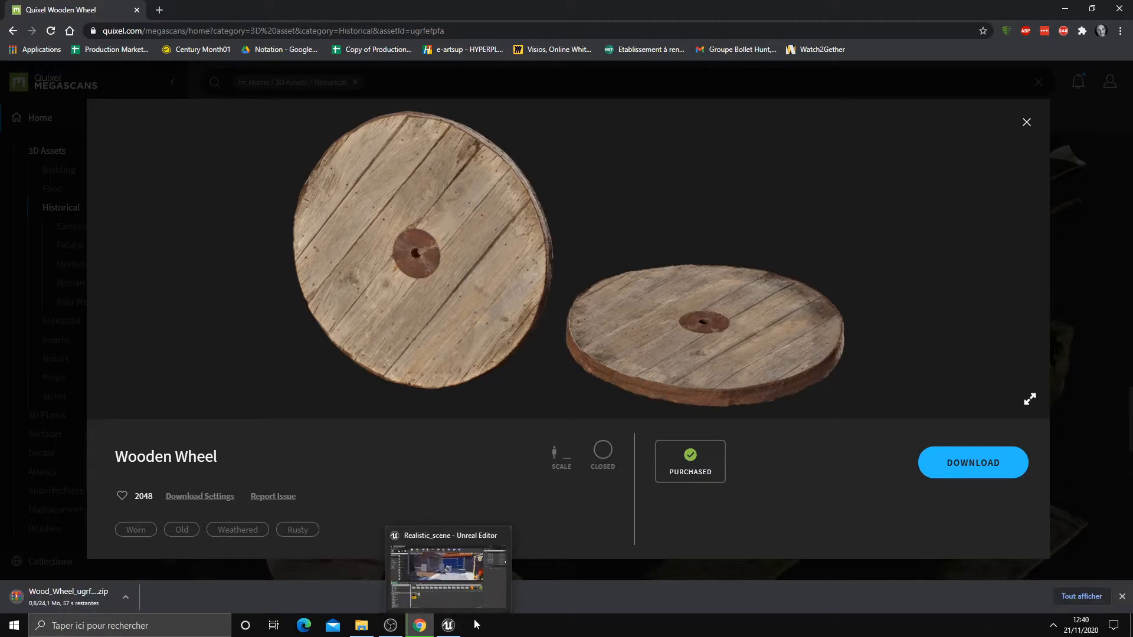
{"action": "left_click", "coordinate": [448, 575]}
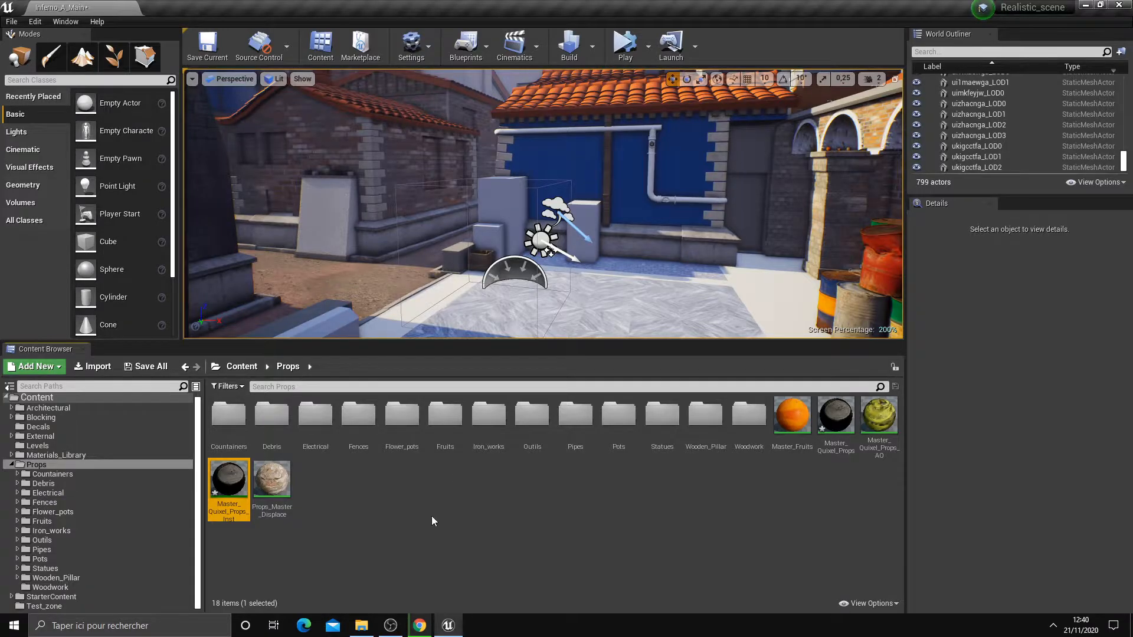
{"action": "right_click", "coordinate": [834, 420]}
{"action": "left_click", "coordinate": [494, 509]}
{"action": "double_click", "coordinate": [235, 482]}
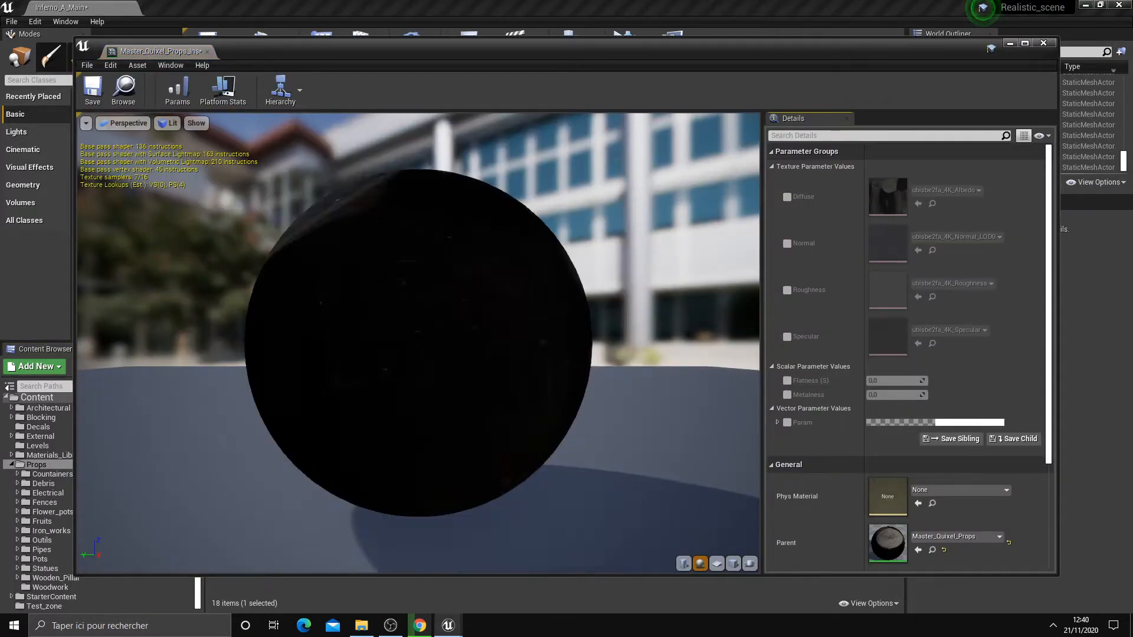
{"action": "left_click_drag", "start_coordinate": [555, 374], "coordinate": [437, 336]}
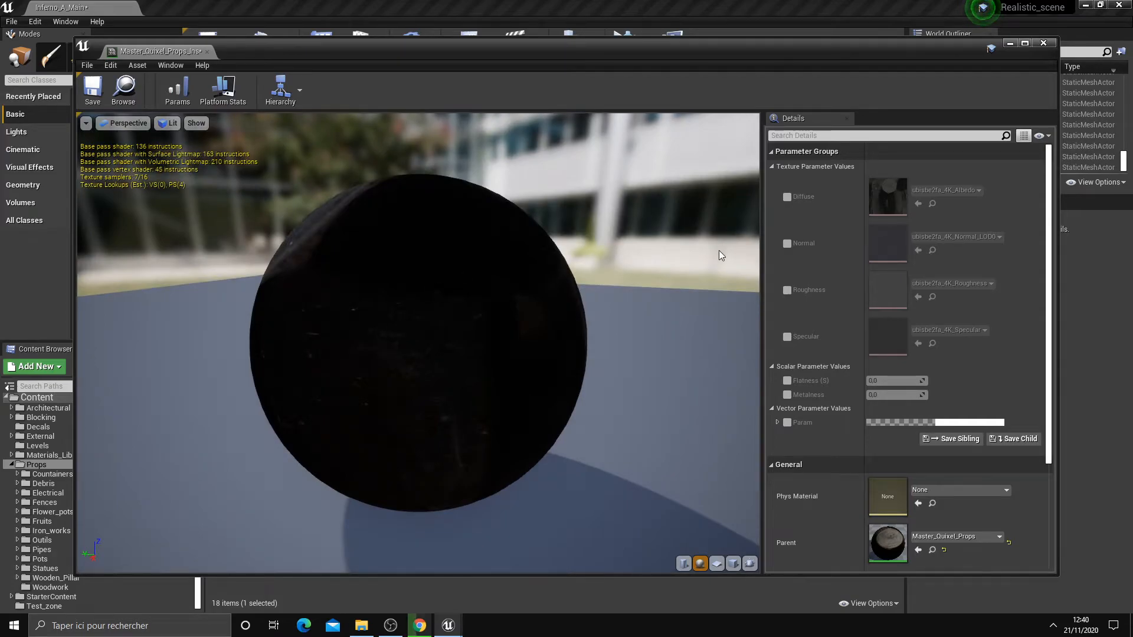
- Enable the Diffuse, Normal, Roughness and Specular texture overrides in the material instance, and save and close it
{"action": "left_click", "coordinate": [787, 197]}
{"action": "left_click", "coordinate": [787, 243]}
{"action": "left_click", "coordinate": [786, 289]}
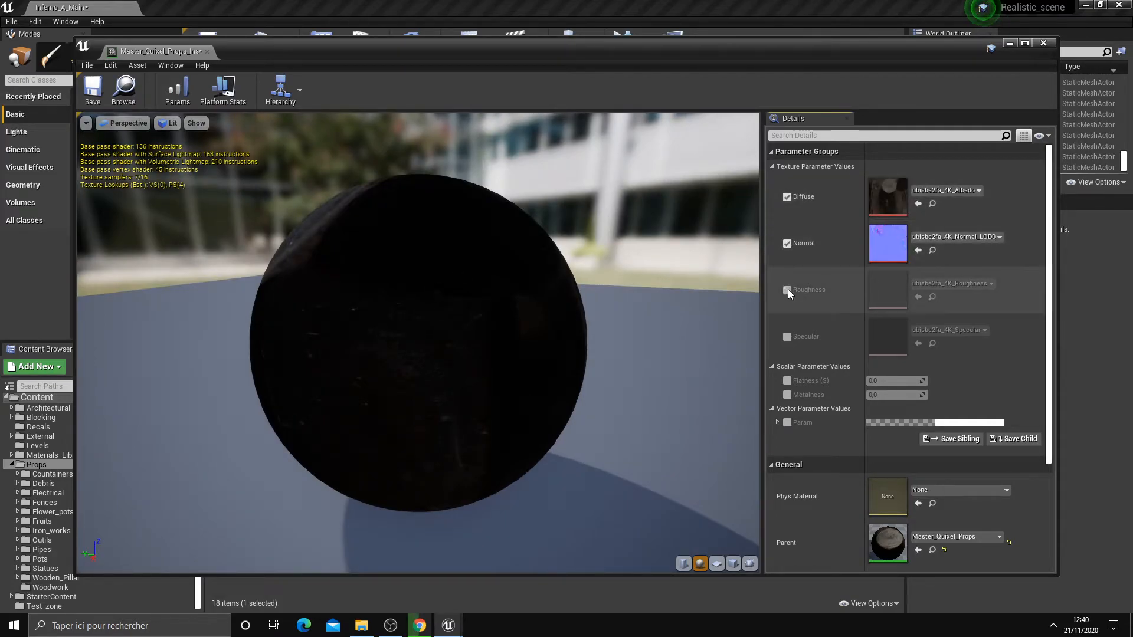
{"action": "left_click", "coordinate": [788, 338]}
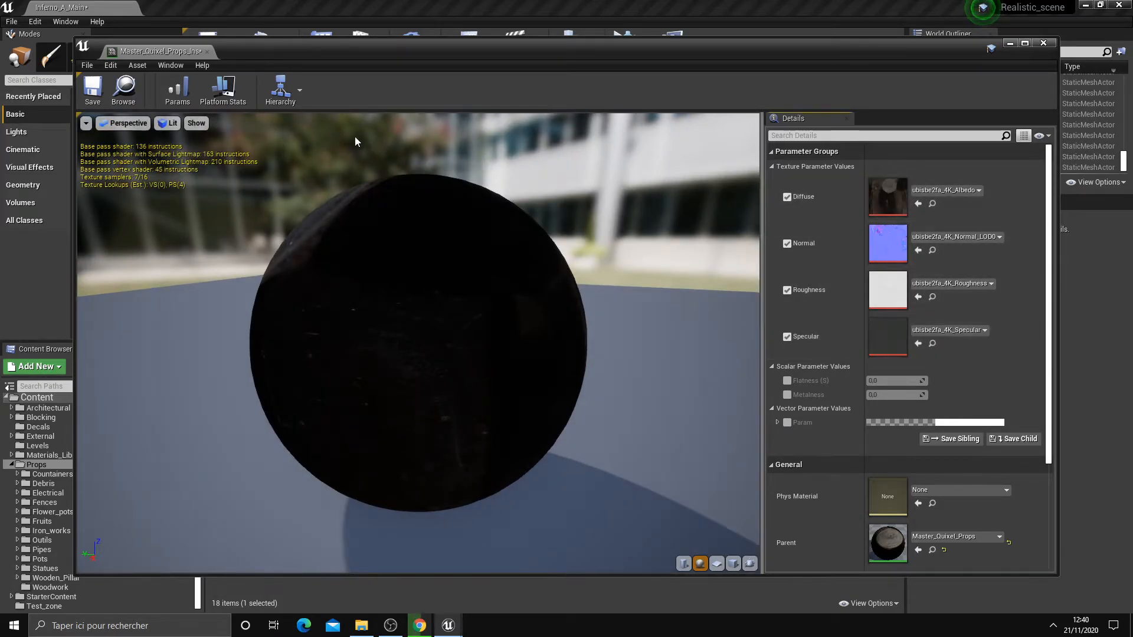
{"action": "left_click", "coordinate": [92, 88]}
{"action": "left_click", "coordinate": [207, 51]}
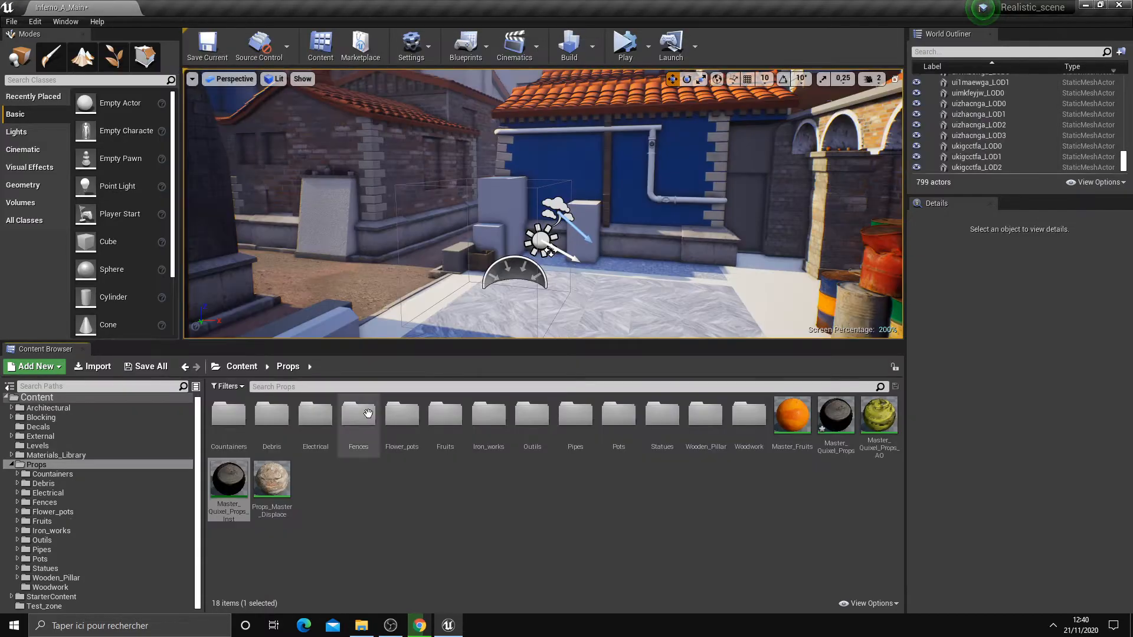
- Move Master_Quixel_Props_Inst from the Props folder into its Woodwork subfolder and open that subfolder
{"action": "left_click_drag", "start_coordinate": [236, 480], "coordinate": [61, 588]}
{"action": "left_click", "coordinate": [89, 554]}
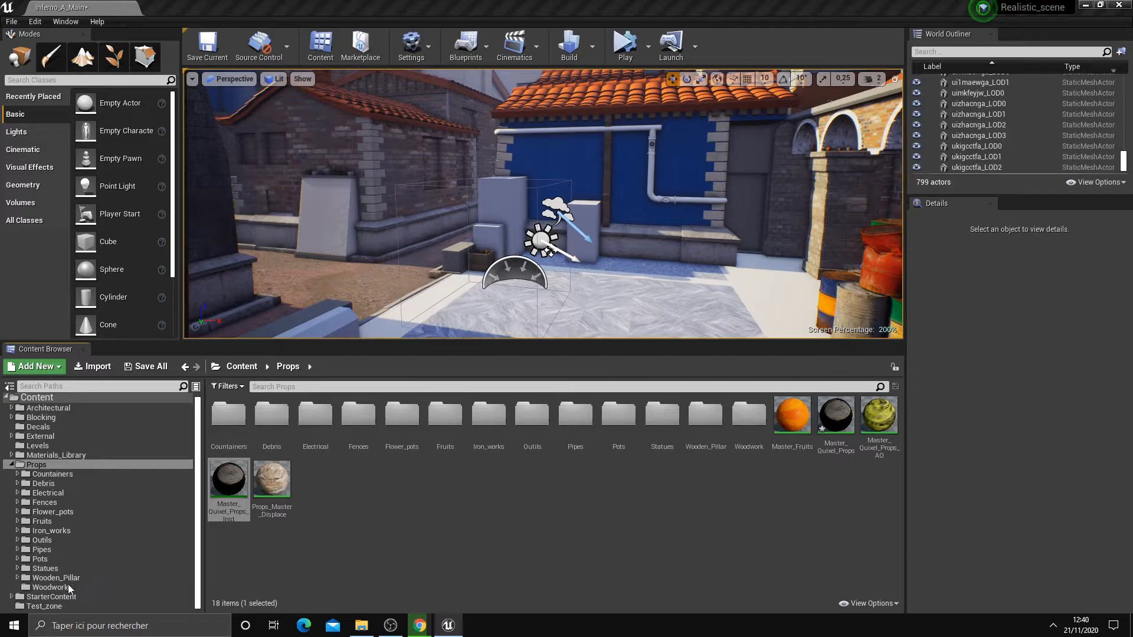
{"action": "left_click", "coordinate": [58, 589]}
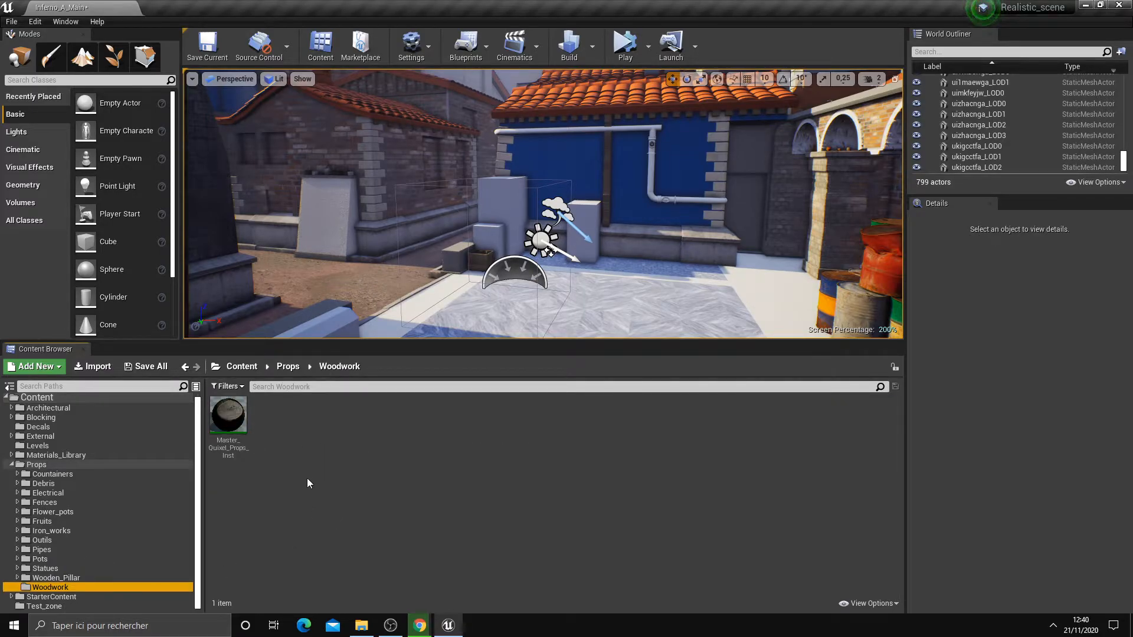
- Switch to Chrome and review the Wooden Wheel's download settings for resolution, mesh format, LODs and maps
{"action": "left_click", "coordinate": [418, 626]}
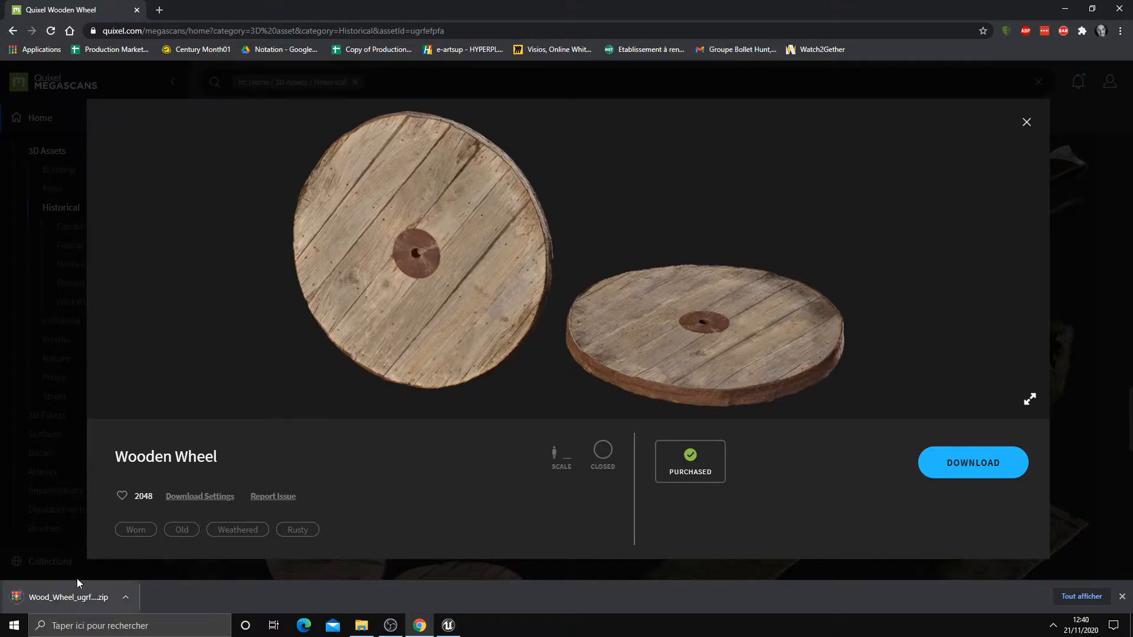
{"action": "left_click", "coordinate": [227, 496]}
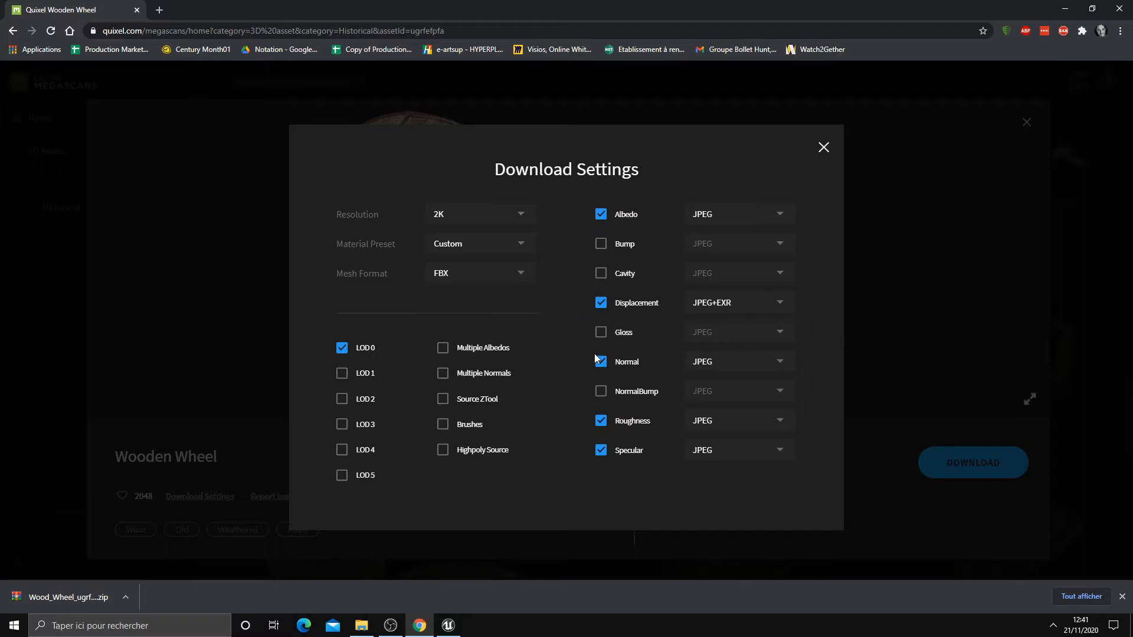
{"action": "left_click", "coordinate": [825, 146]}
- Cut the downloaded Wood_Wheel_ugrfefpfa_2K_3d_ms archive from the Downloads folder and close that folder window
{"action": "right_click", "coordinate": [54, 598]}
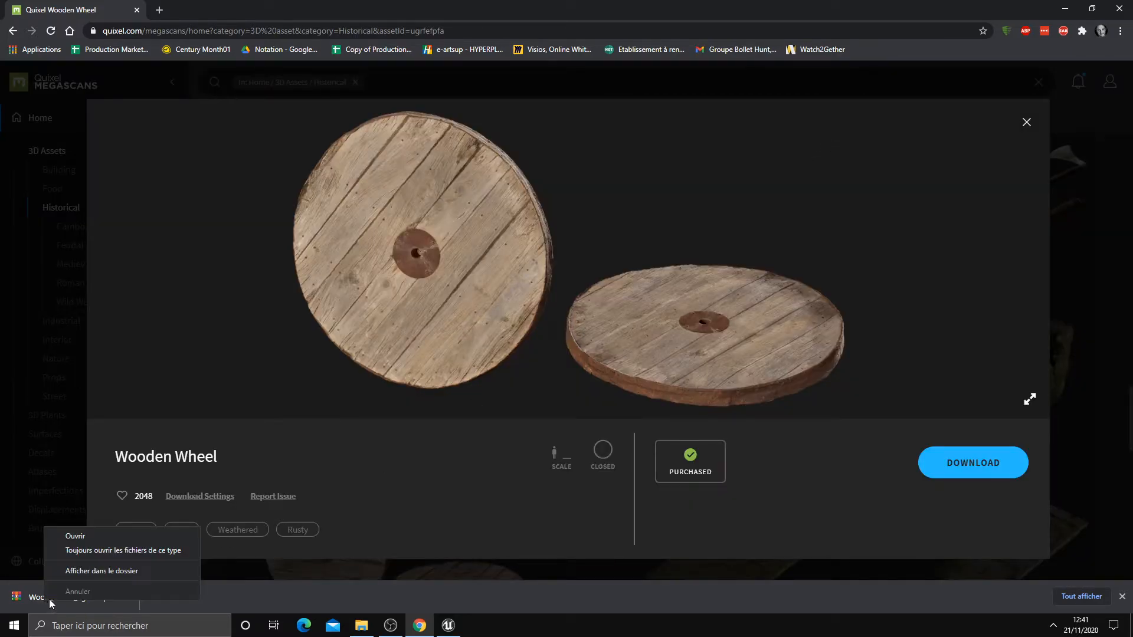
{"action": "left_click", "coordinate": [84, 575]}
{"action": "right_click", "coordinate": [563, 240]}
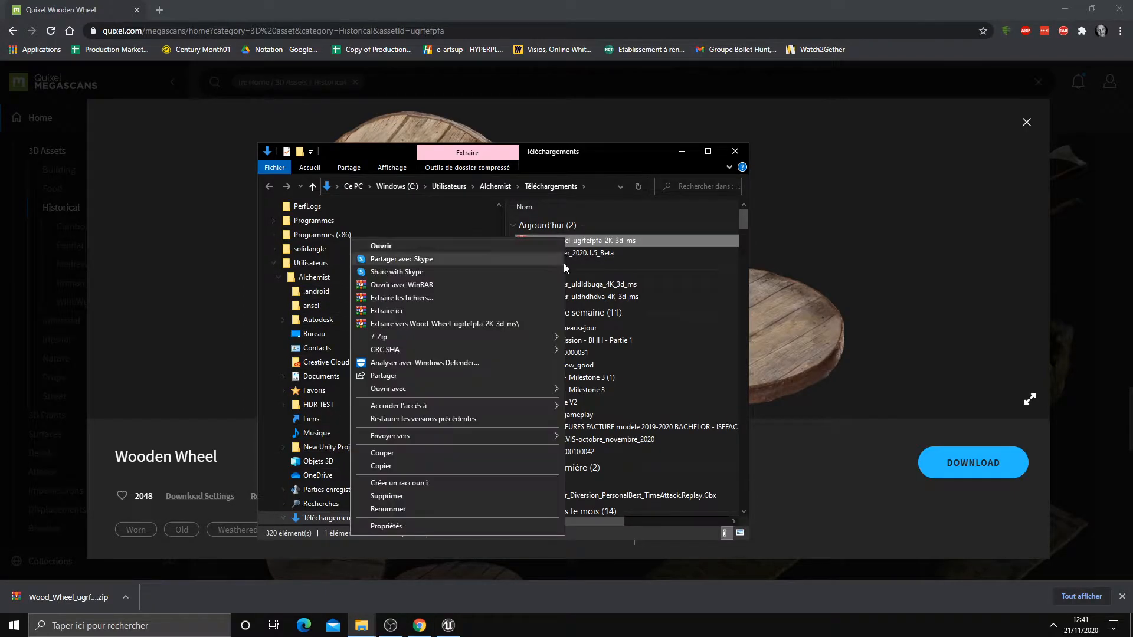
{"action": "left_click", "coordinate": [409, 454]}
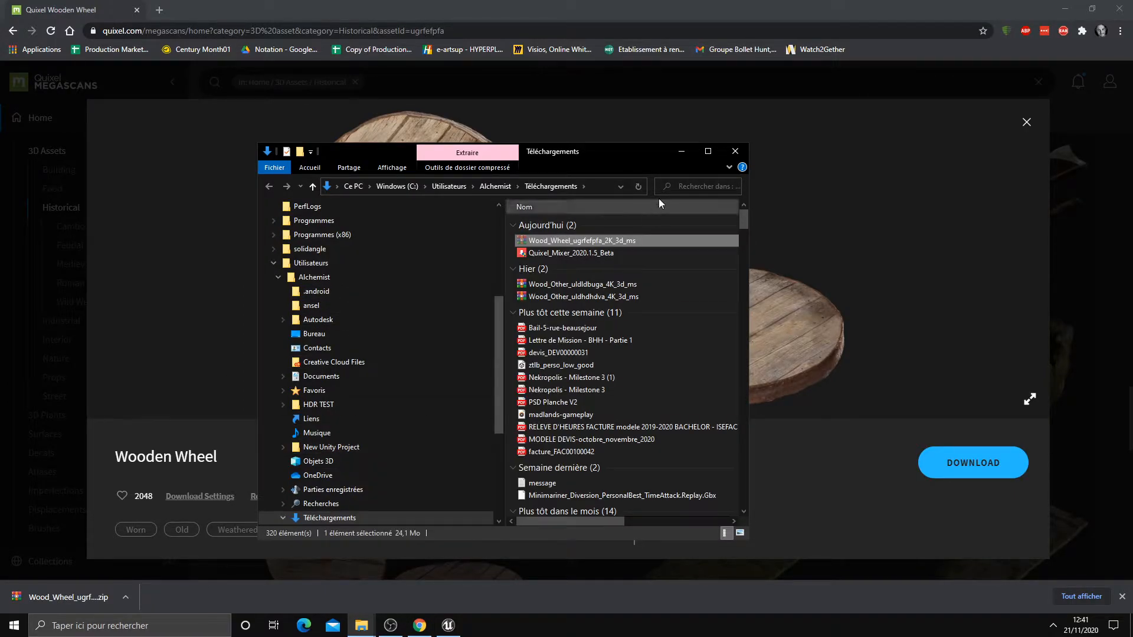
{"action": "left_click", "coordinate": [735, 151]}
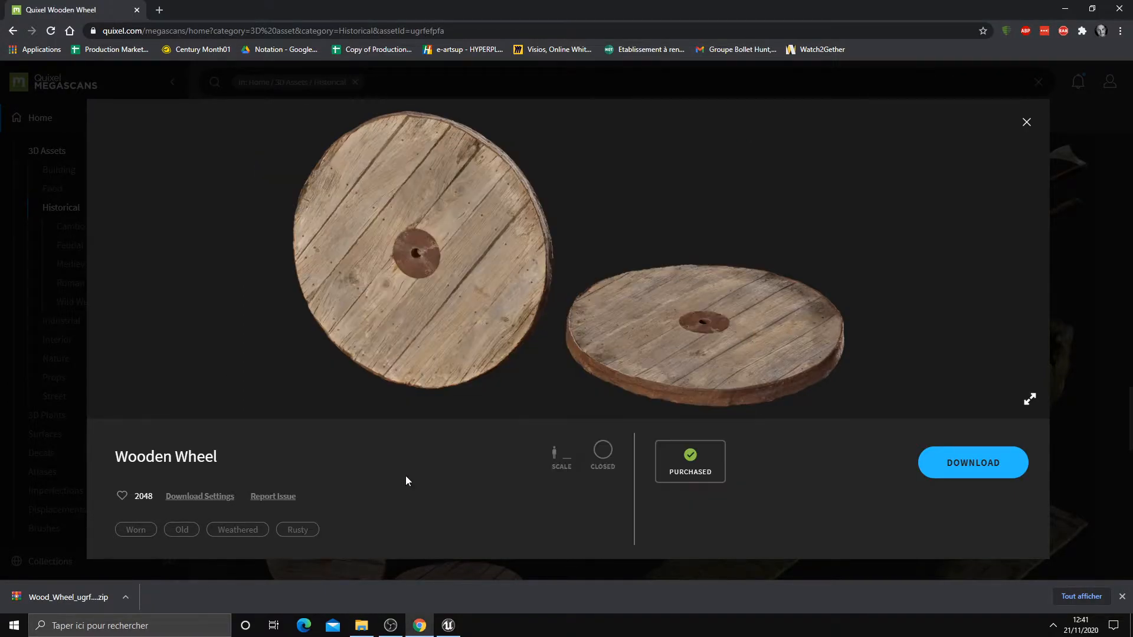
- Switch to Unreal Editor, show the Woodwork folder in File Explorer and paste the Wood_Wheel_ugrfefpfa_2K_3d_ms archive into it
{"action": "left_click", "coordinate": [361, 625]}
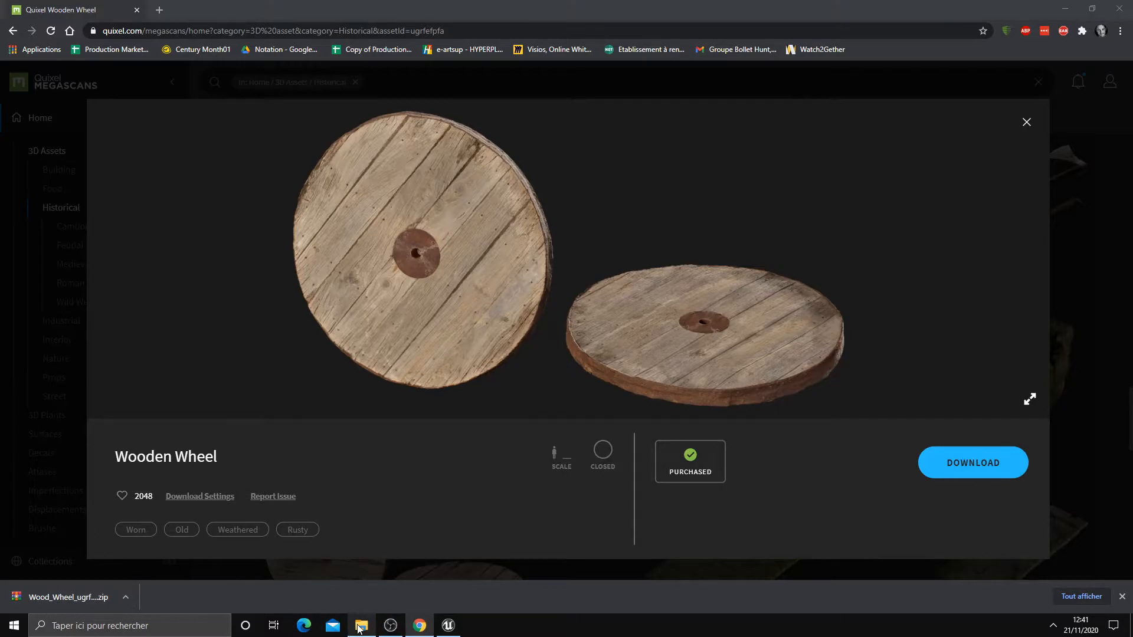
{"action": "left_click", "coordinate": [449, 624]}
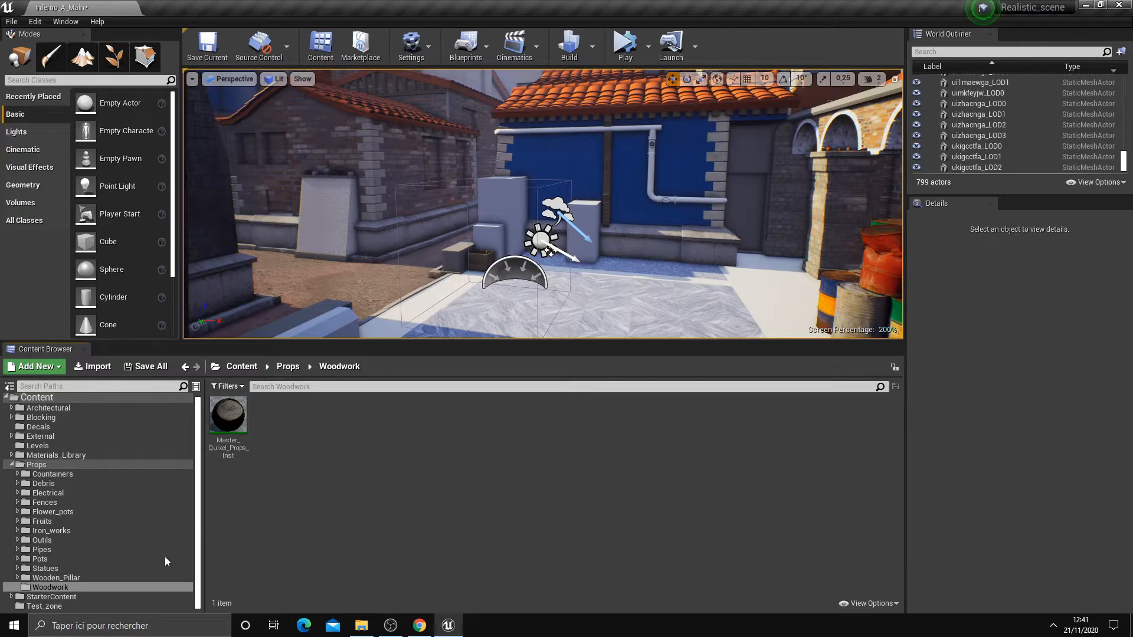
{"action": "right_click", "coordinate": [66, 586]}
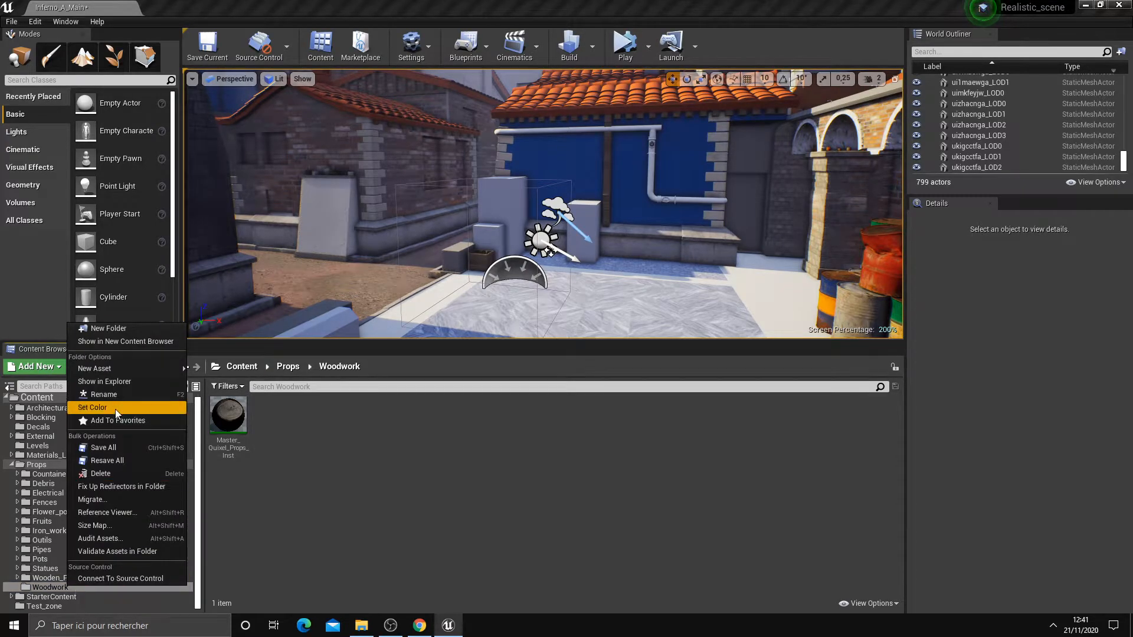
{"action": "left_click", "coordinate": [109, 384]}
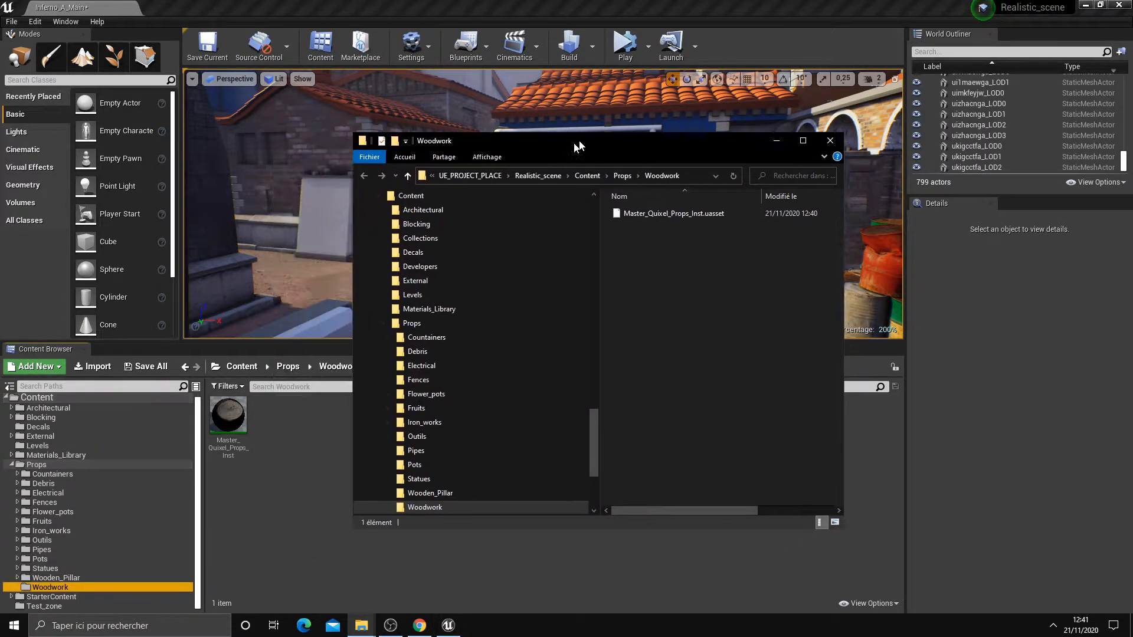
{"action": "left_click", "coordinate": [636, 165]}
{"action": "double_click", "coordinate": [649, 352]}
{"action": "left_click", "coordinate": [636, 164]}
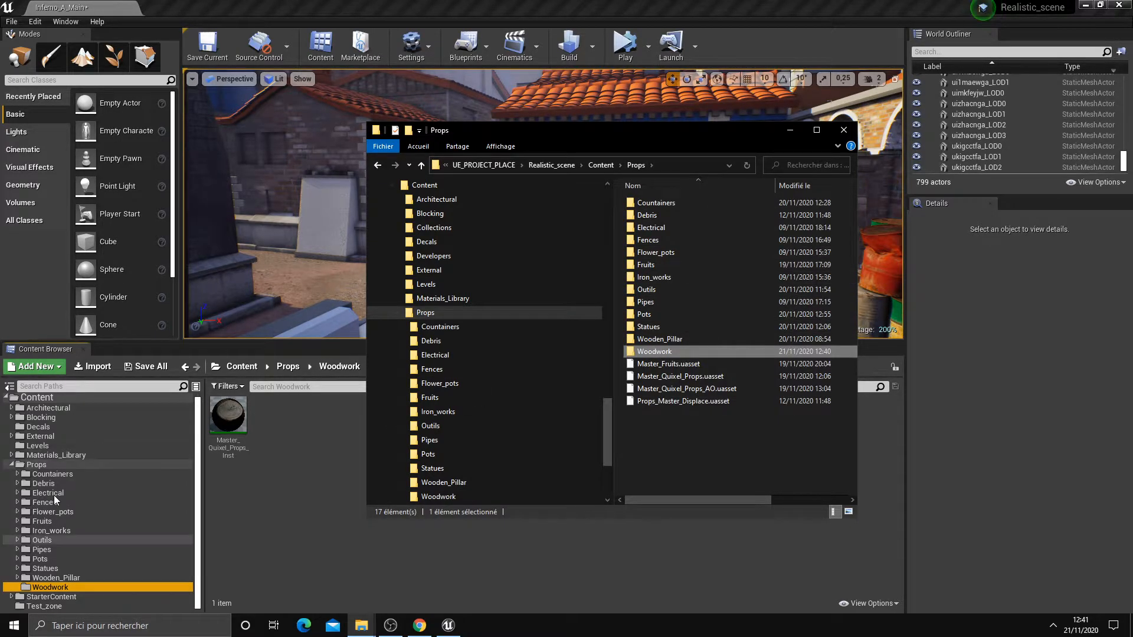
{"action": "double_click", "coordinate": [660, 351]}
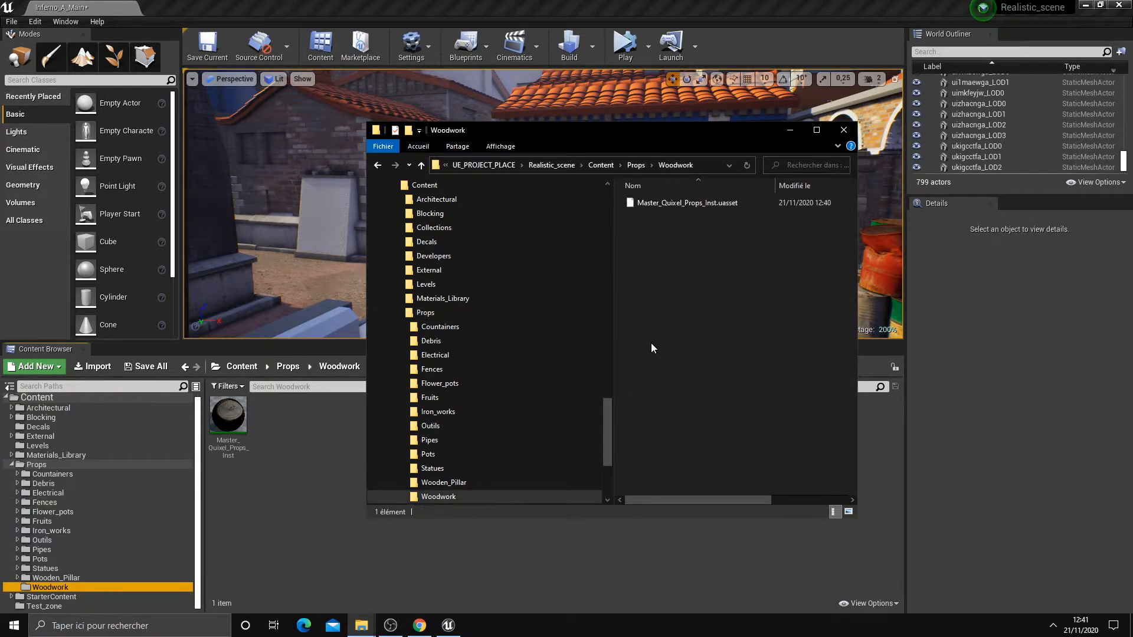
{"action": "right_click", "coordinate": [662, 246]}
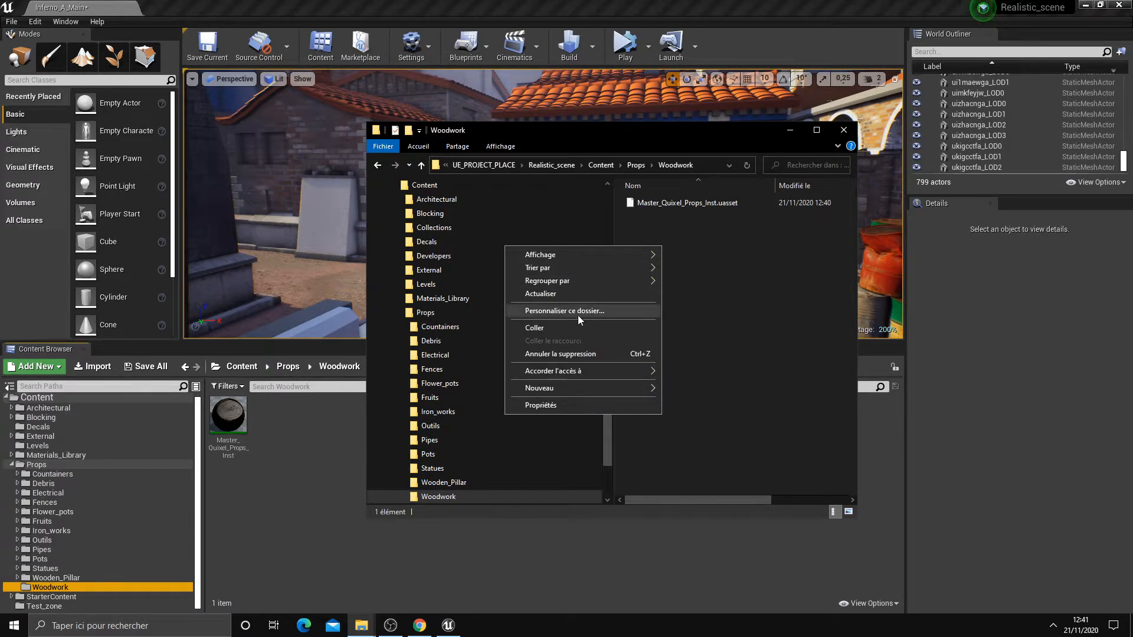
{"action": "left_click", "coordinate": [565, 329]}
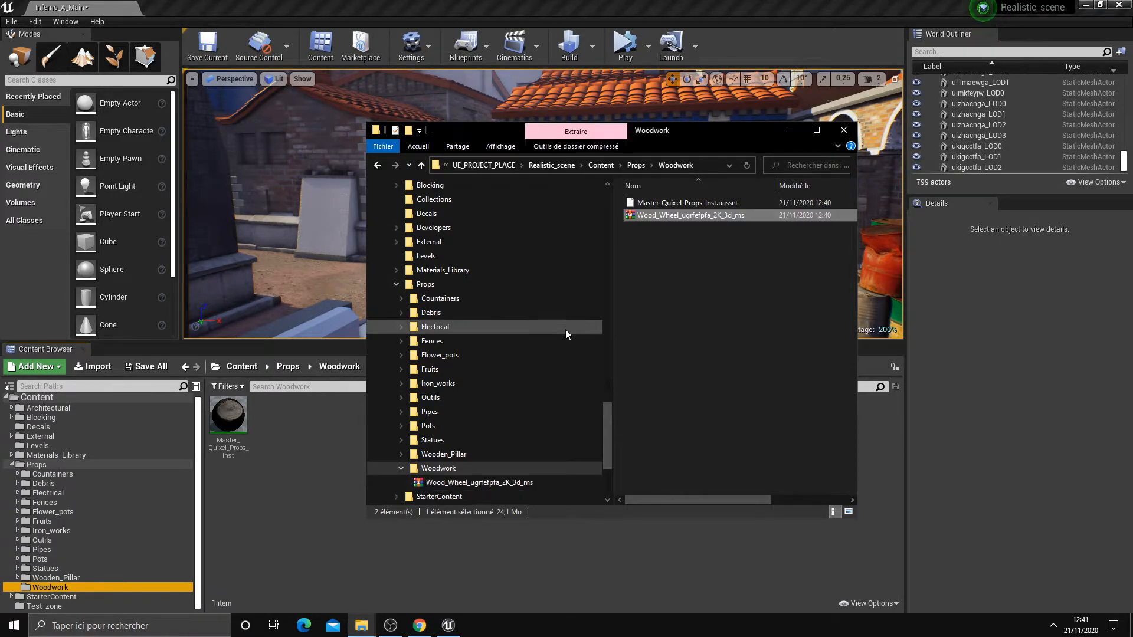
- Extract the Wood_Wheel_ugrfefpfa_2K_3d_ms archive directly into the Woodwork folder and delete the archive
{"action": "right_click", "coordinate": [671, 215]}
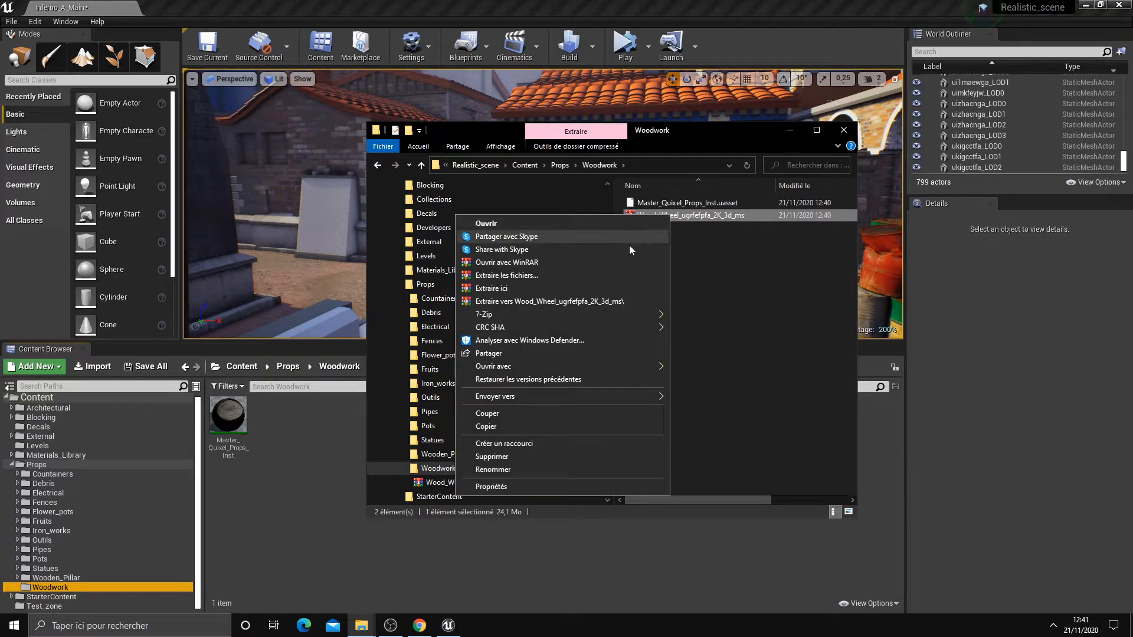
{"action": "left_click", "coordinate": [557, 286]}
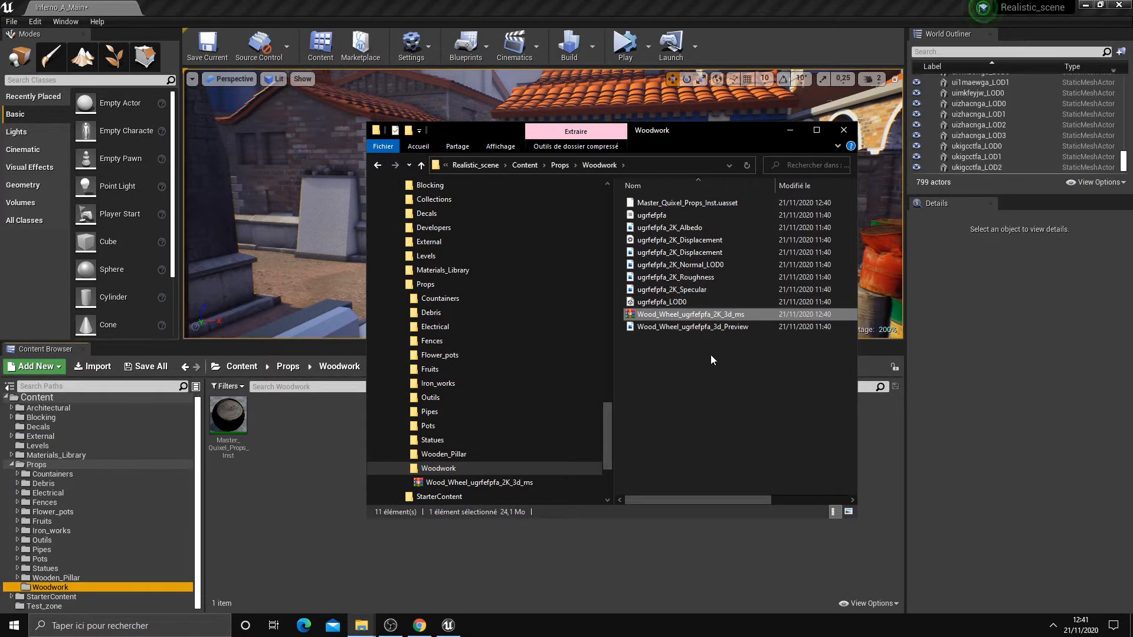
{"action": "key", "text": "Delete"}
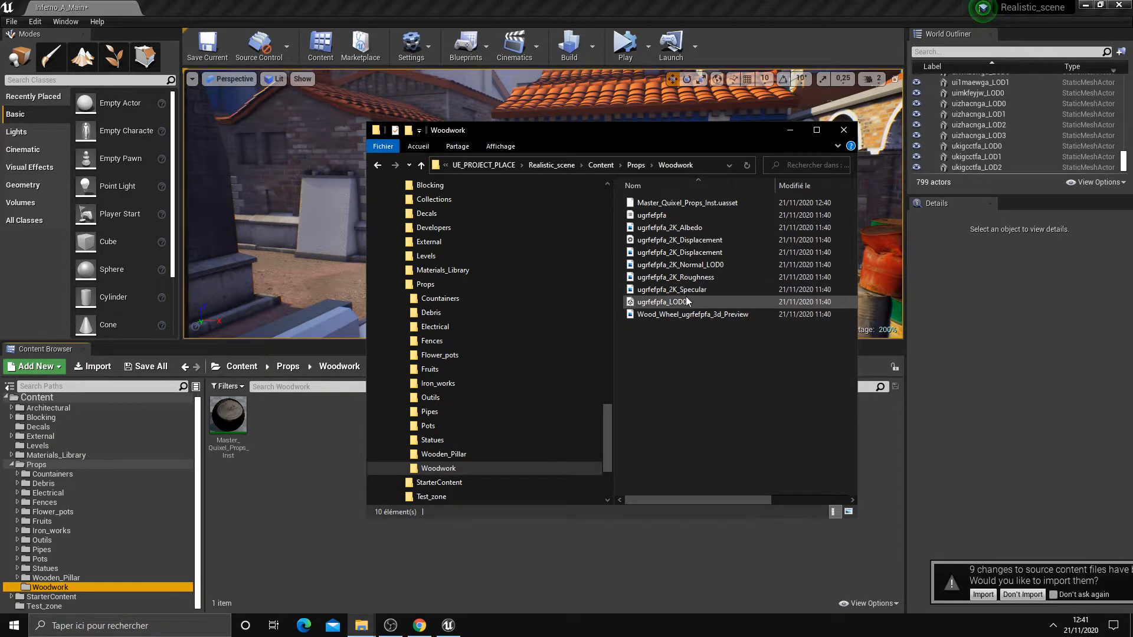
- Delete the 12.4 MB ugrfefpfa_2K_Displacement file and the ugrfefpfa file from the Woodwork folder, and minimize the folder window
{"action": "left_click", "coordinate": [688, 241]}
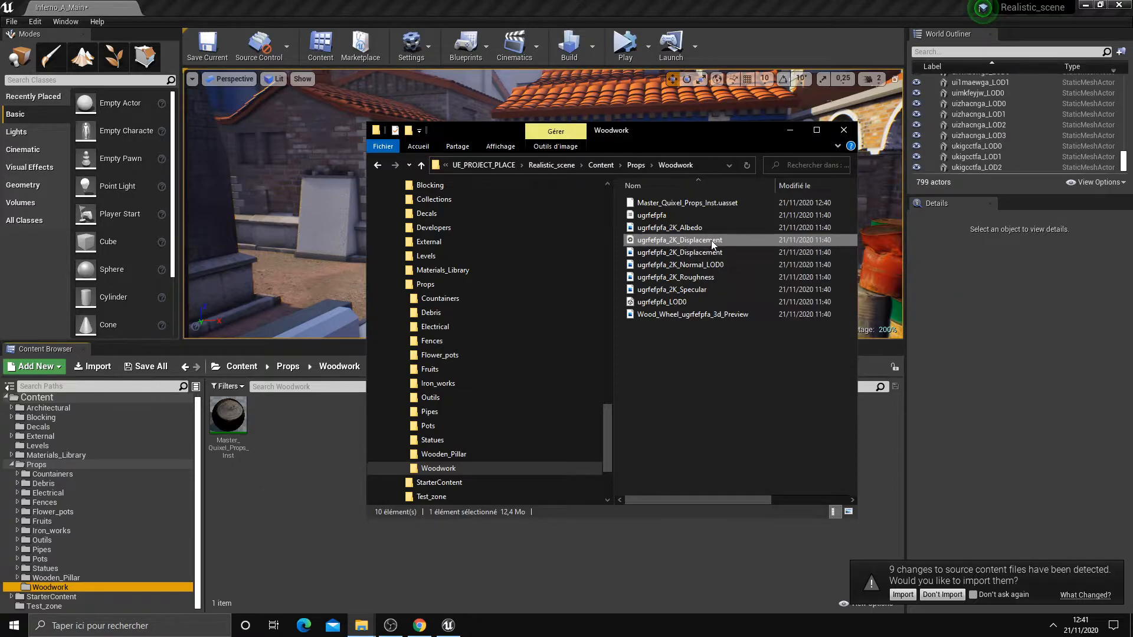
{"action": "key", "text": "Delete"}
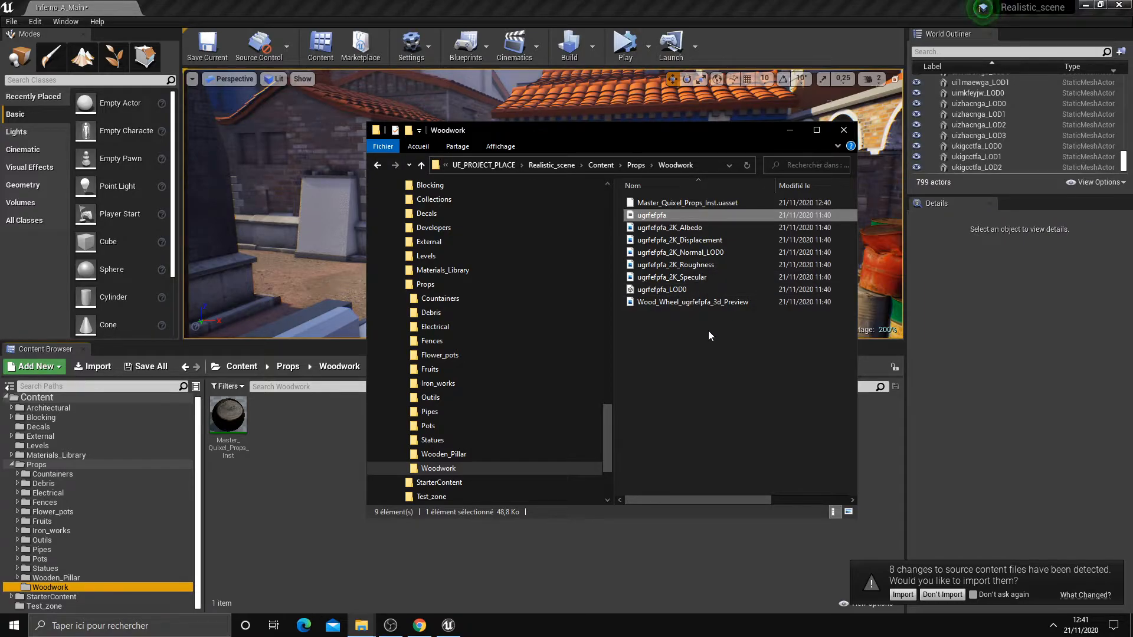
{"action": "key", "text": "Delete"}
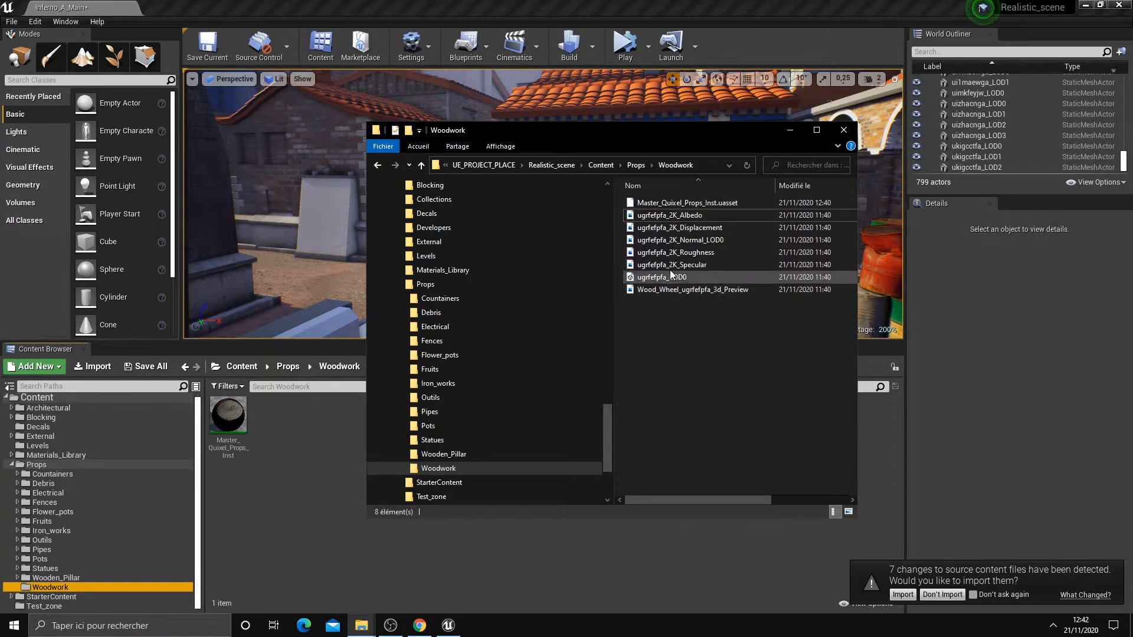
{"action": "left_click", "coordinate": [787, 135]}
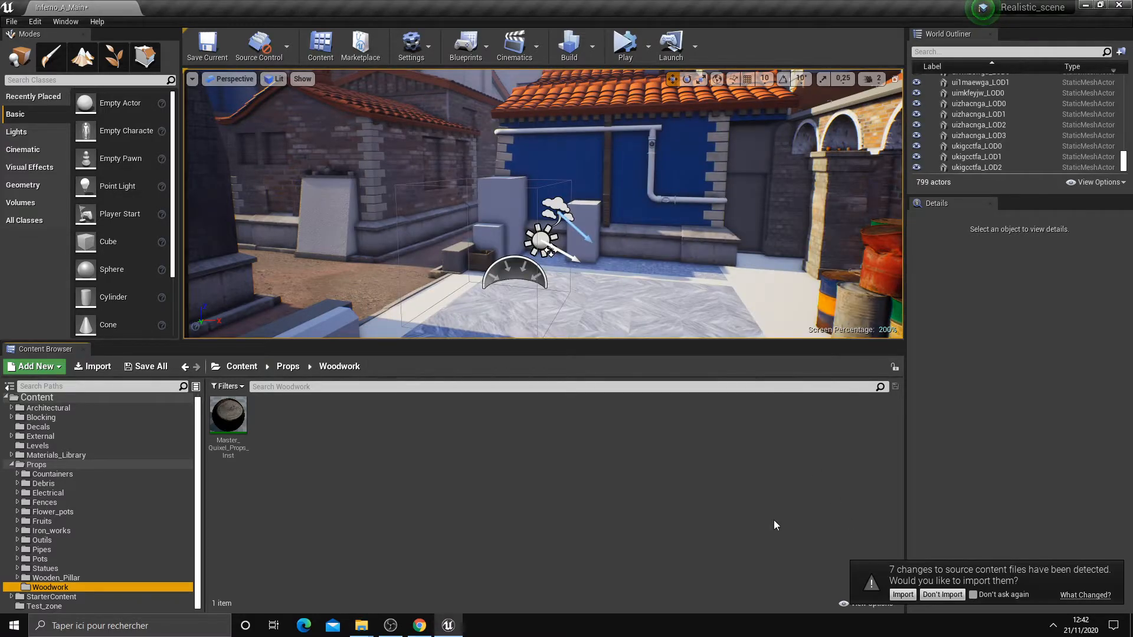
{"action": "mouse_move", "coordinate": [372, 627]}
{"action": "left_click", "coordinate": [413, 575]}
{"action": "left_click", "coordinate": [653, 277]}
{"action": "left_click", "coordinate": [788, 130]}
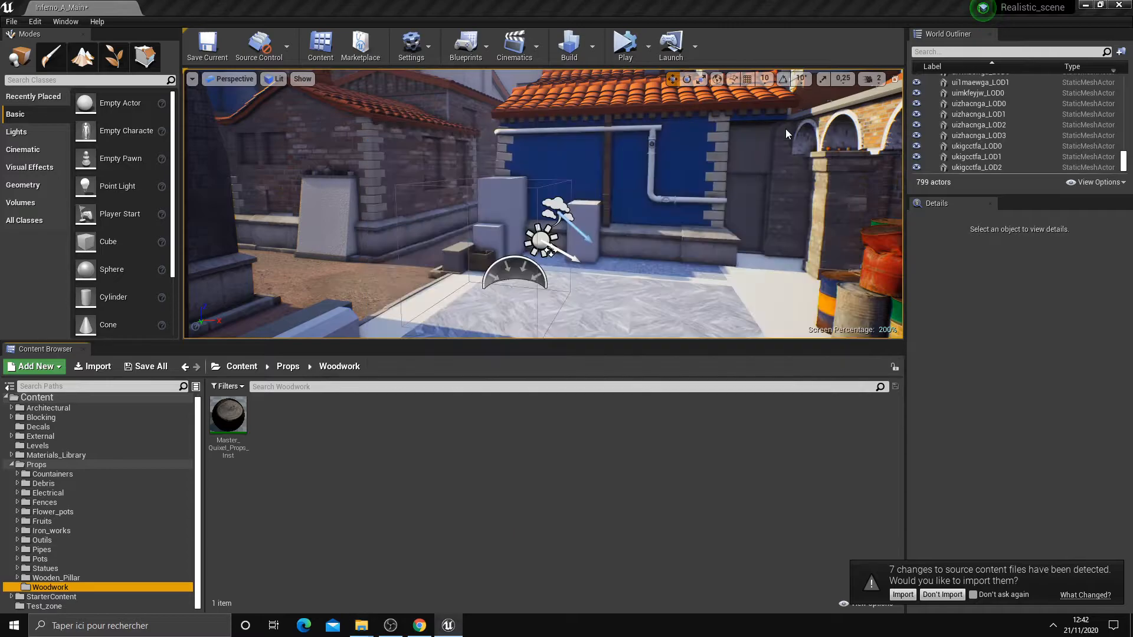
- Import the detected source files into Woodwork, accepting the default FBX options for all meshes, and close the message log
{"action": "left_click", "coordinate": [900, 595]}
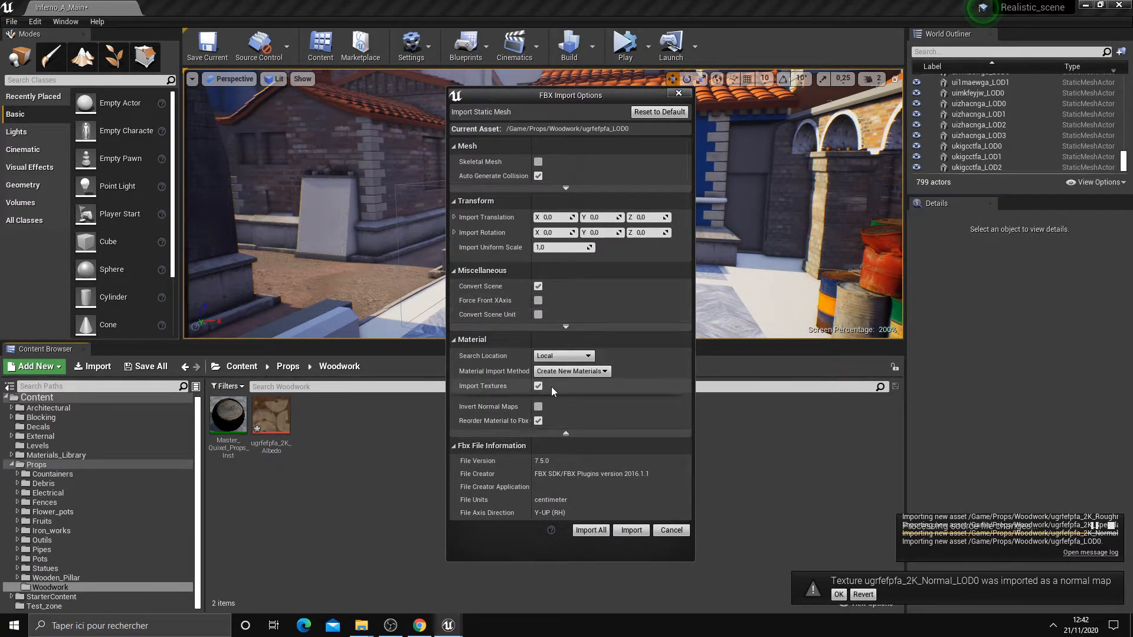
{"action": "left_click", "coordinate": [590, 529]}
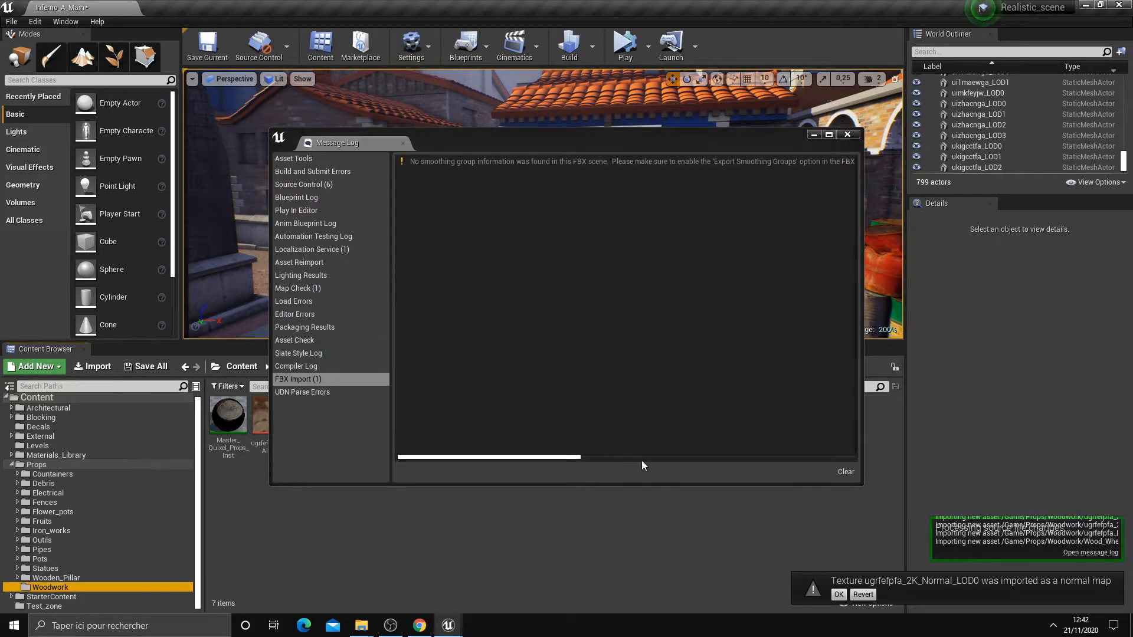
{"action": "left_click", "coordinate": [847, 134]}
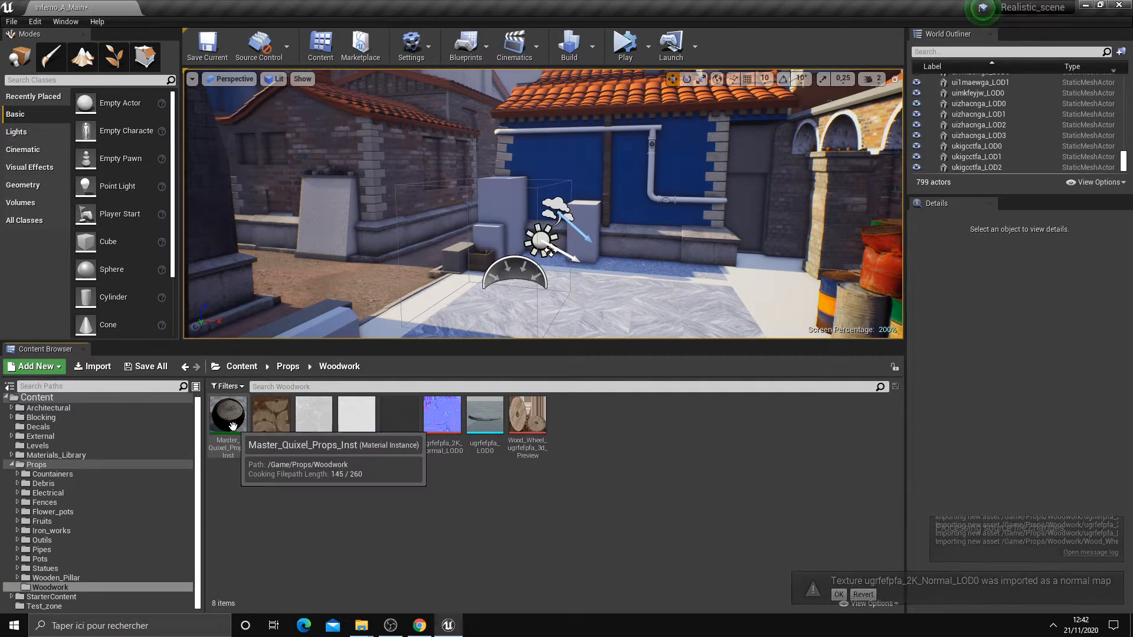
- Check the imported albedo, displacement, roughness, specular and normal textures in the Woodwork folder
{"action": "left_click", "coordinate": [271, 422]}
{"action": "left_click", "coordinate": [314, 422]}
{"action": "left_click", "coordinate": [364, 438]}
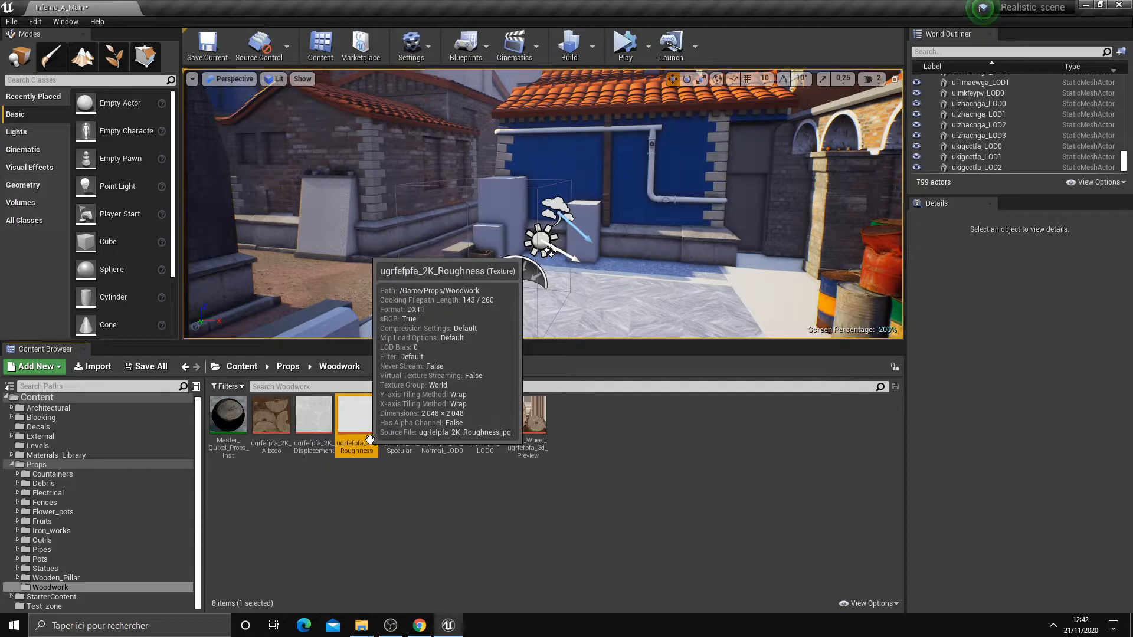
{"action": "left_click", "coordinate": [398, 420]}
{"action": "left_click", "coordinate": [441, 432]}
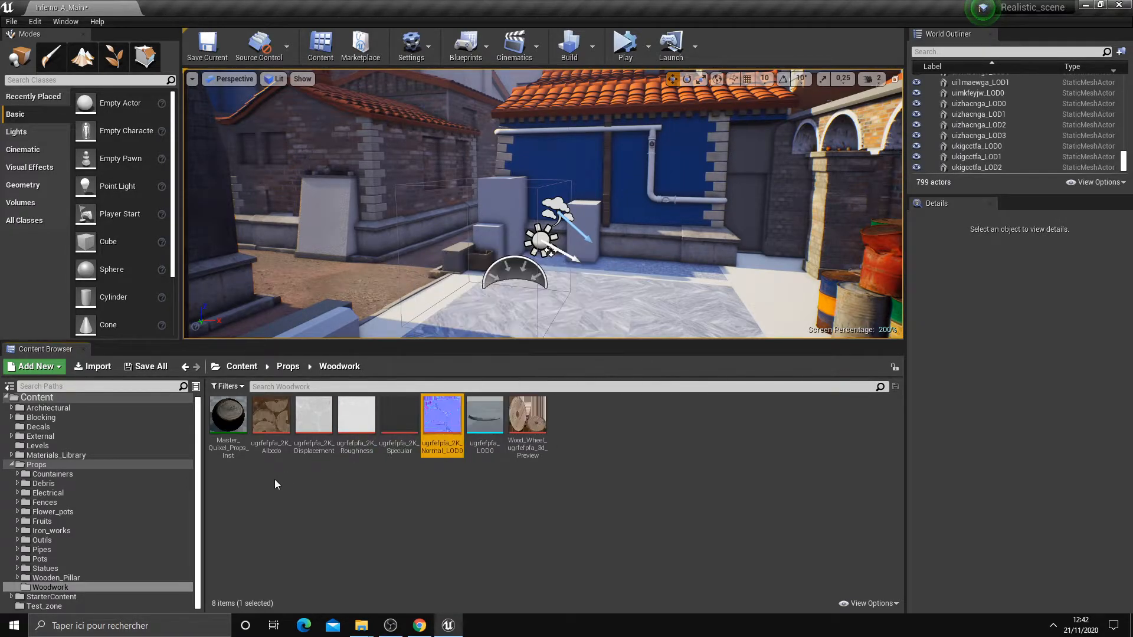
- Open the Master_Quixel_Props material from the Props folder and examine its Diffuse, Specular, Roughness, Displacement and Normal parameter nodes
{"action": "left_click", "coordinate": [83, 463]}
{"action": "double_click", "coordinate": [835, 416]}
{"action": "scroll", "coordinate": [595, 306], "scroll_direction": "down", "scroll_amount": 3}
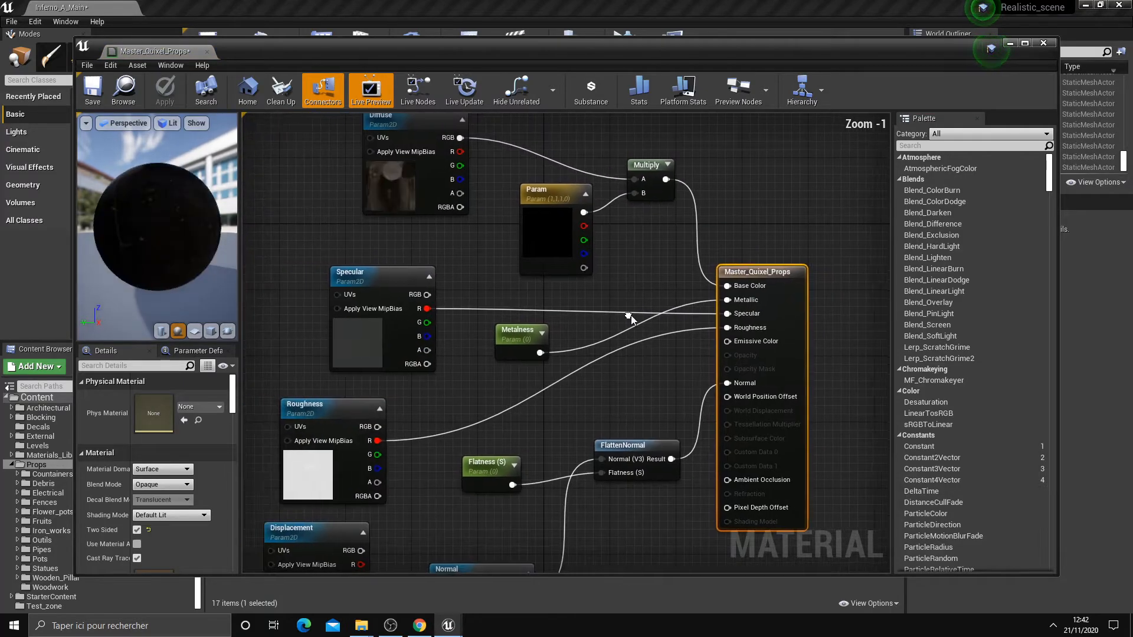
{"action": "left_click", "coordinate": [479, 169]}
{"action": "left_click", "coordinate": [448, 288]}
{"action": "right_click_drag", "start_coordinate": [448, 288], "coordinate": [464, 251]}
{"action": "left_click", "coordinate": [413, 361]}
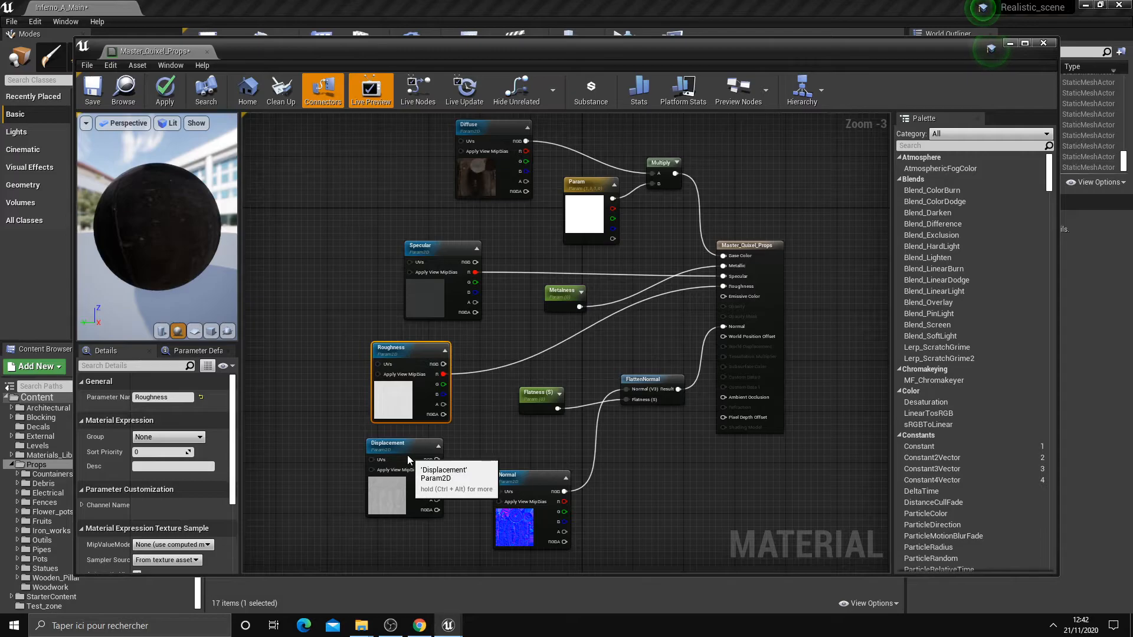
{"action": "left_click", "coordinate": [514, 477]}
{"action": "right_click_drag", "start_coordinate": [634, 467], "coordinate": [605, 467]}
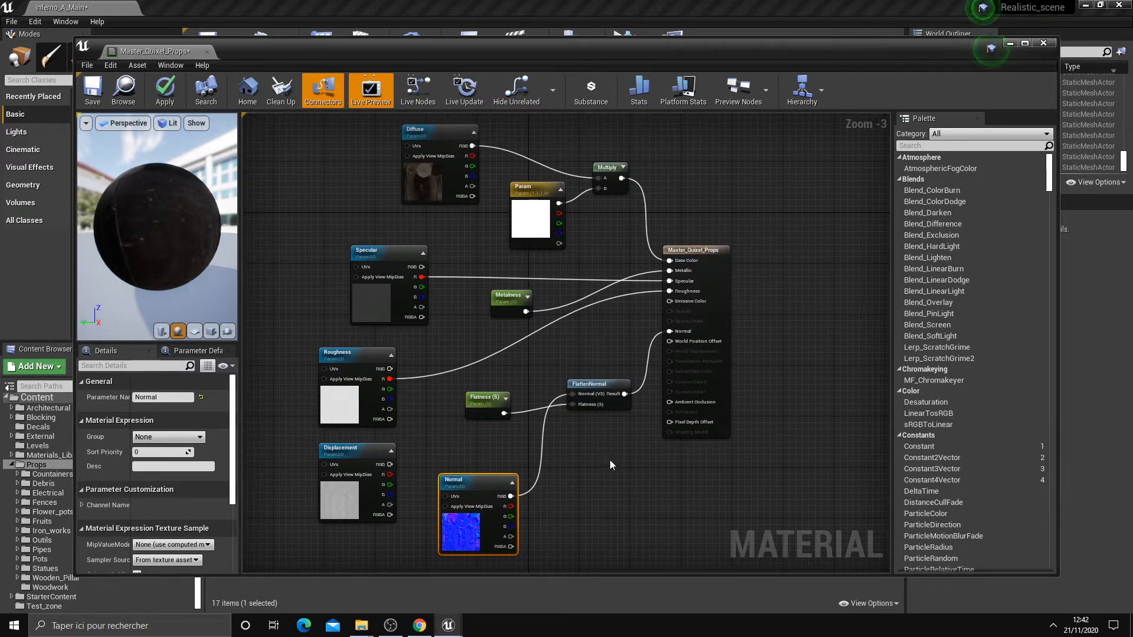
{"action": "left_click_drag", "start_coordinate": [258, 122], "coordinate": [320, 262]}
{"action": "right_click_drag", "start_coordinate": [320, 263], "coordinate": [344, 118]}
{"action": "left_click_drag", "start_coordinate": [340, 152], "coordinate": [710, 537]}
{"action": "left_click", "coordinate": [622, 373]}
{"action": "left_click_drag", "start_coordinate": [468, 194], "coordinate": [460, 200]}
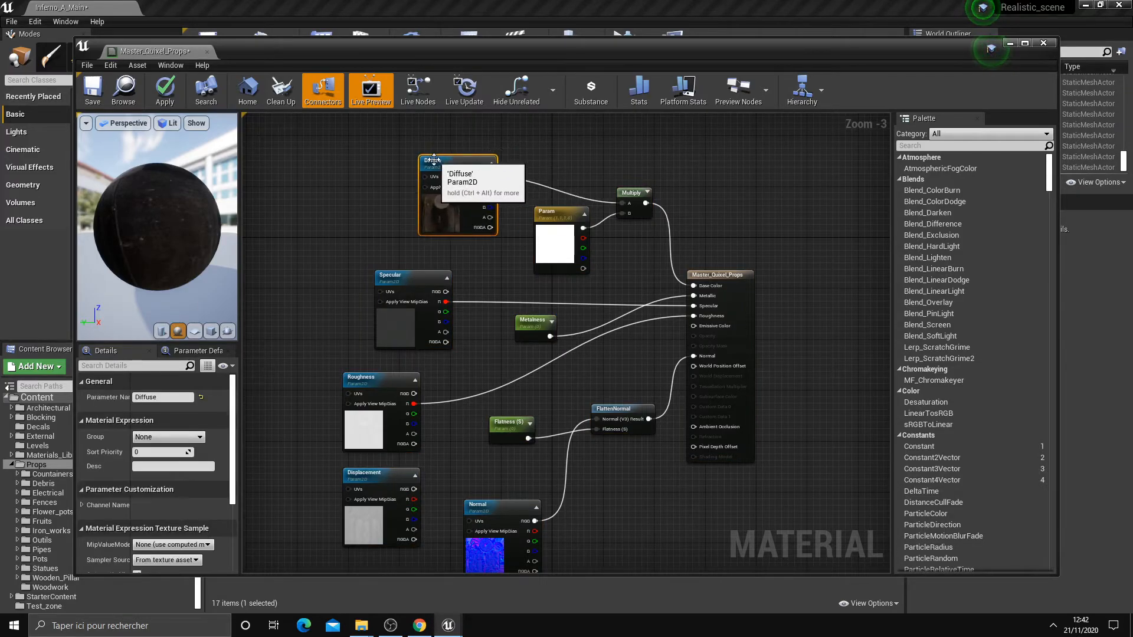
- Add a TextureSampleParameter2D node to the material graph and place it beside the Diffuse node
{"action": "right_click", "coordinate": [360, 218]}
{"action": "type", "text": "specu"}
{"action": "key", "text": "BackSpace"}
{"action": "key", "text": "BackSpace"}
{"action": "key", "text": "BackSpace"}
{"action": "key", "text": "BackSpace"}
{"action": "key", "text": "BackSpace"}
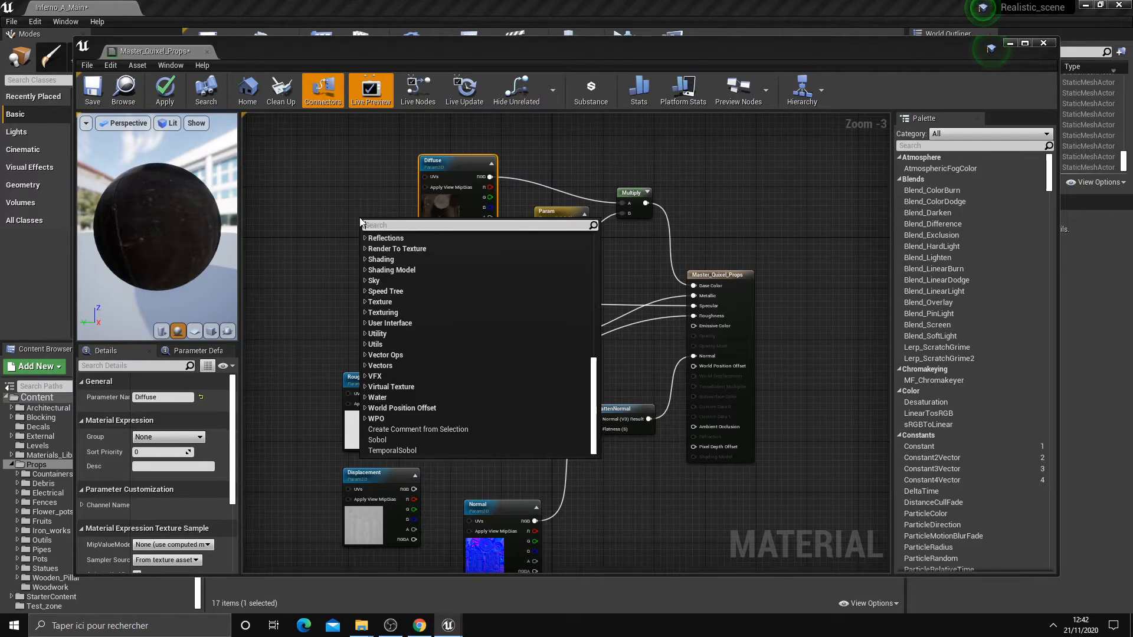
{"action": "type", "text": "texturesample"}
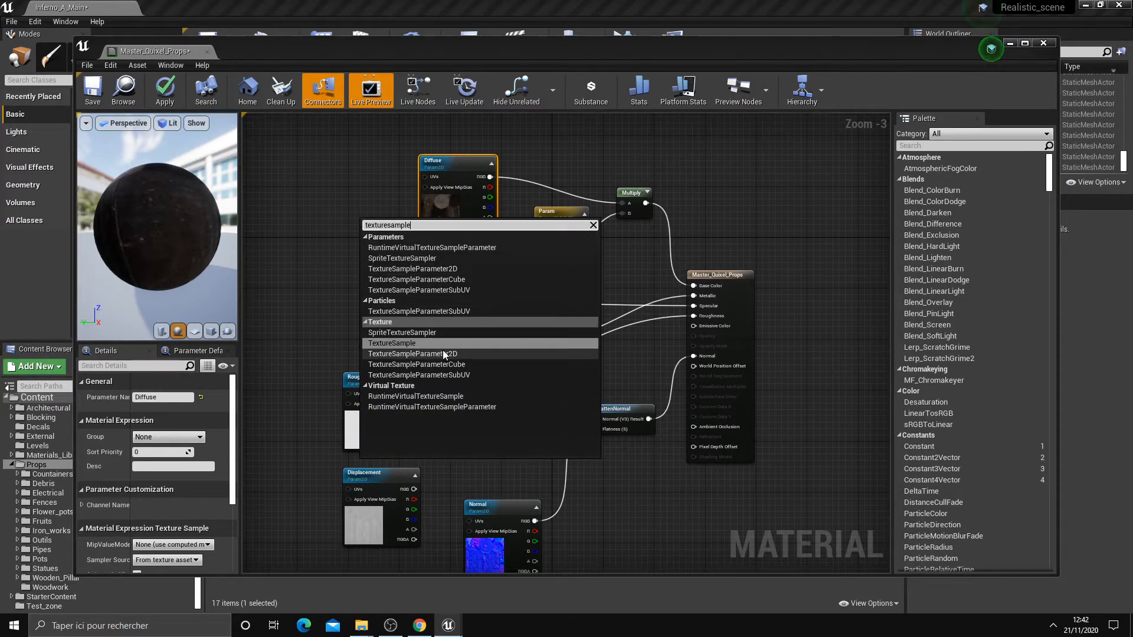
{"action": "left_click", "coordinate": [413, 354]}
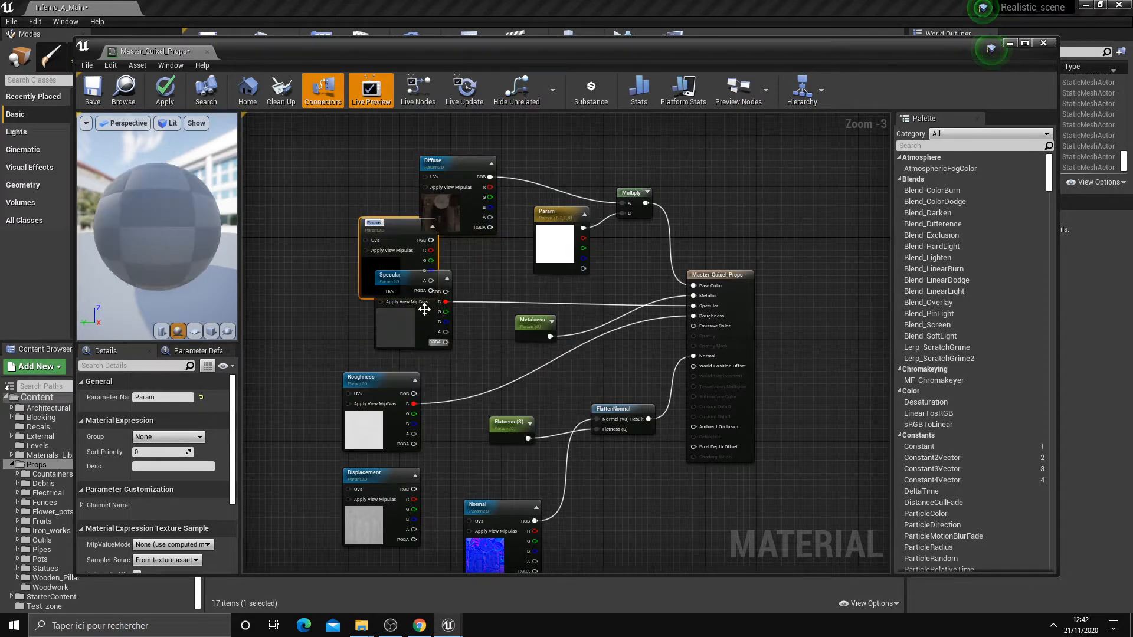
{"action": "left_click_drag", "start_coordinate": [391, 229], "coordinate": [321, 201]}
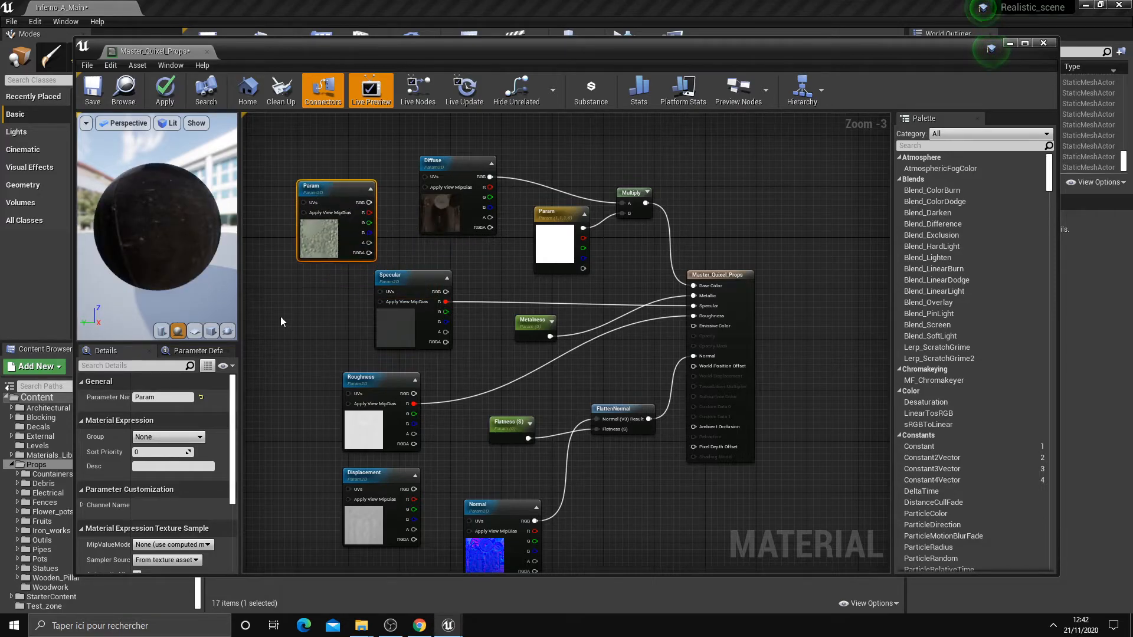
- Add a plain TextureSample node to the graph and place it beside the Specular node for comparison
{"action": "right_click", "coordinate": [281, 316]}
{"action": "type", "text": "textu"}
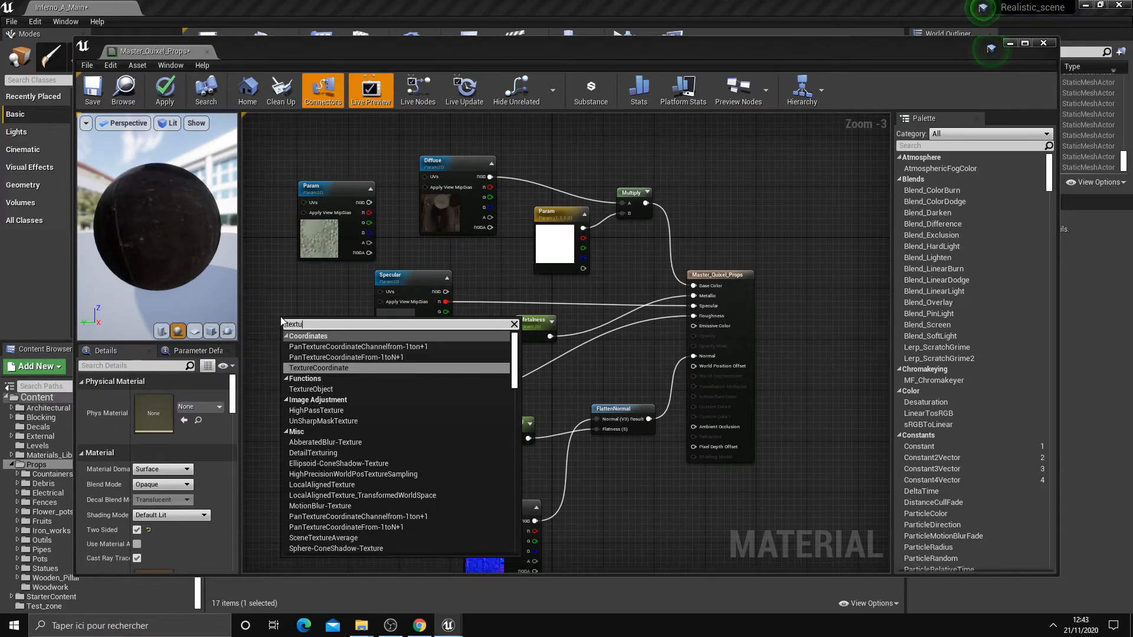
{"action": "type", "text": "resampl"}
{"action": "left_click", "coordinate": [340, 463]}
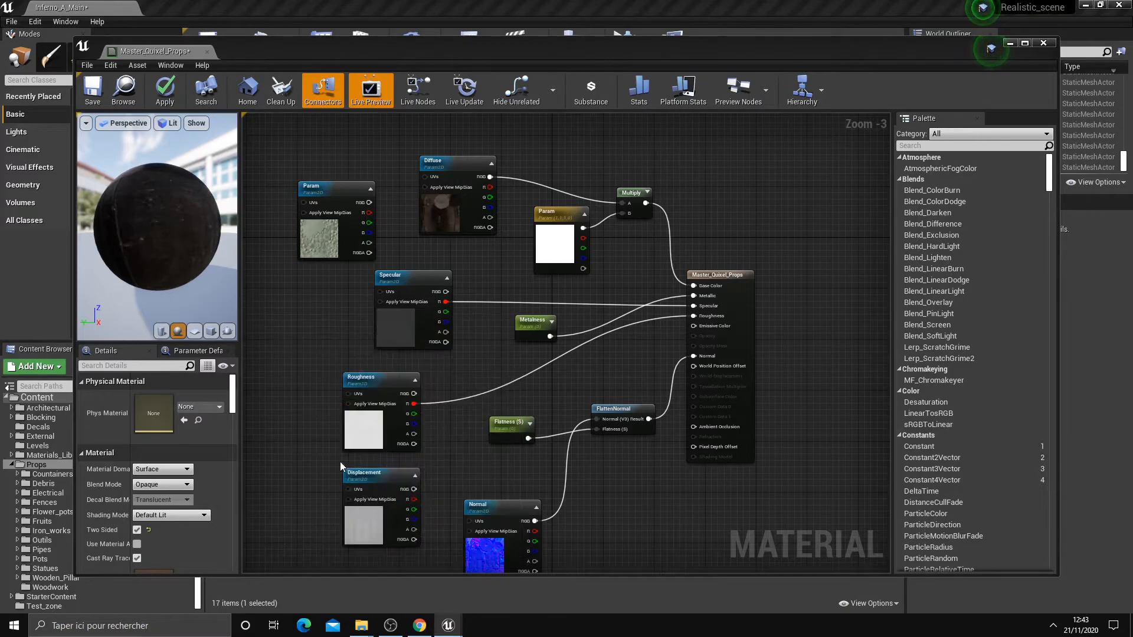
{"action": "left_click_drag", "start_coordinate": [313, 315], "coordinate": [301, 291]}
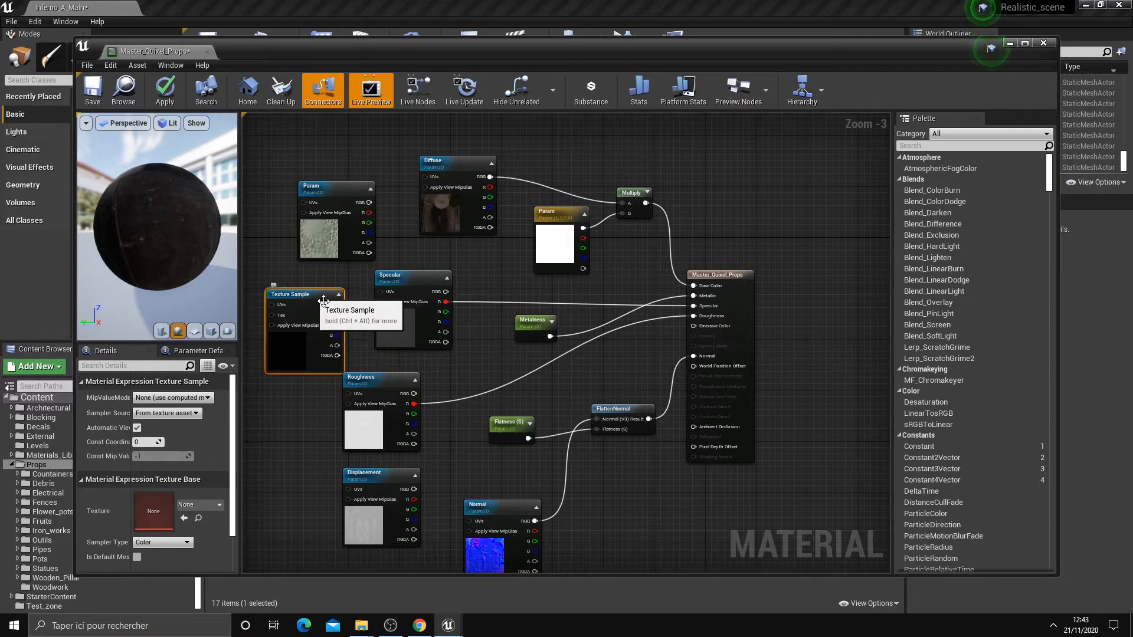
- Open Master_Quixel_Props_Inst from the Woodwork folder to view its exposed parameters, and close it
{"action": "left_click_drag", "start_coordinate": [383, 59], "coordinate": [670, 153]}
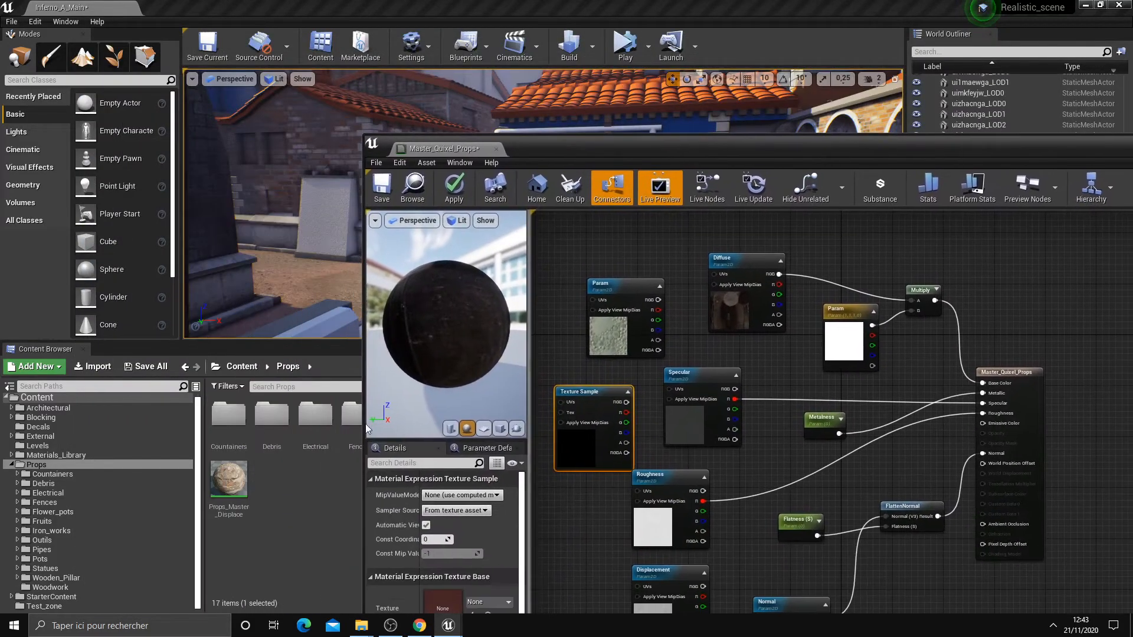
{"action": "left_click", "coordinate": [51, 587]}
{"action": "double_click", "coordinate": [228, 418]}
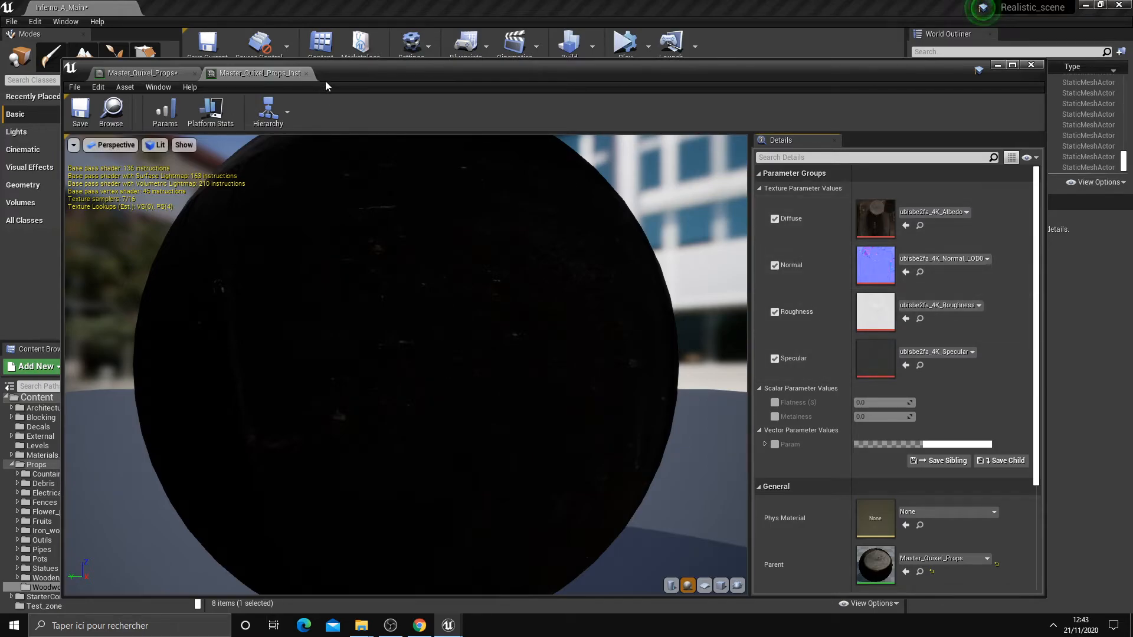
{"action": "left_click", "coordinate": [306, 73]}
- Delete the Texture Sample and texture Param test nodes and close the Master_Quixel_Props material without applying the changes
{"action": "left_click", "coordinate": [302, 239]}
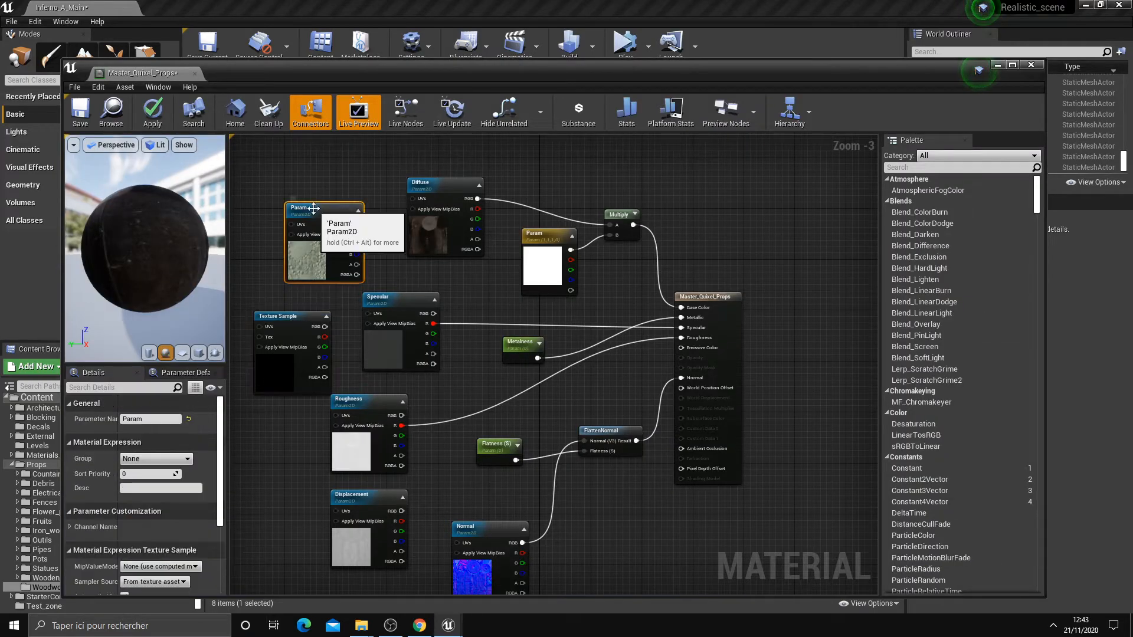
{"action": "left_click", "coordinate": [298, 333]}
{"action": "key", "text": "Delete"}
{"action": "left_click", "coordinate": [315, 207]}
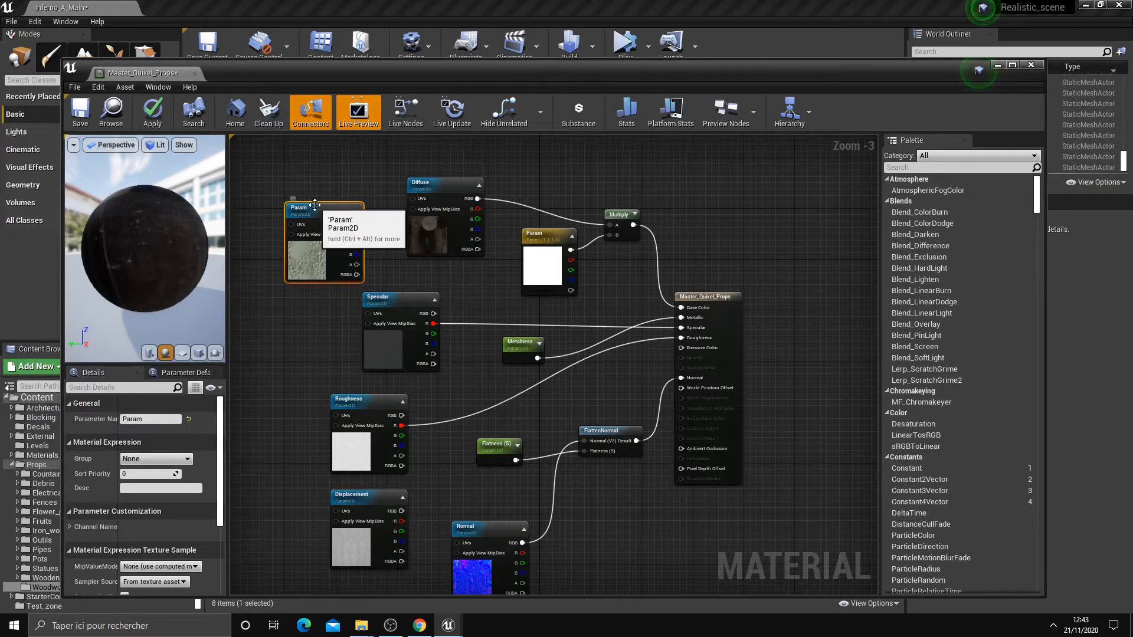
{"action": "key", "text": "Delete"}
{"action": "left_click", "coordinate": [194, 75]}
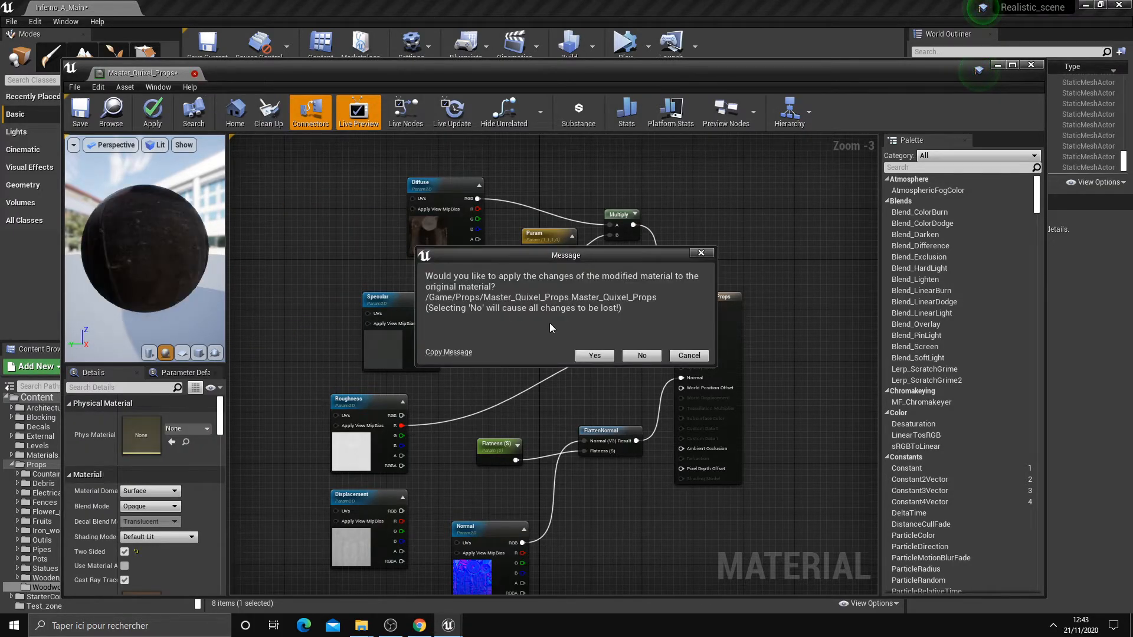
{"action": "left_click", "coordinate": [641, 357]}
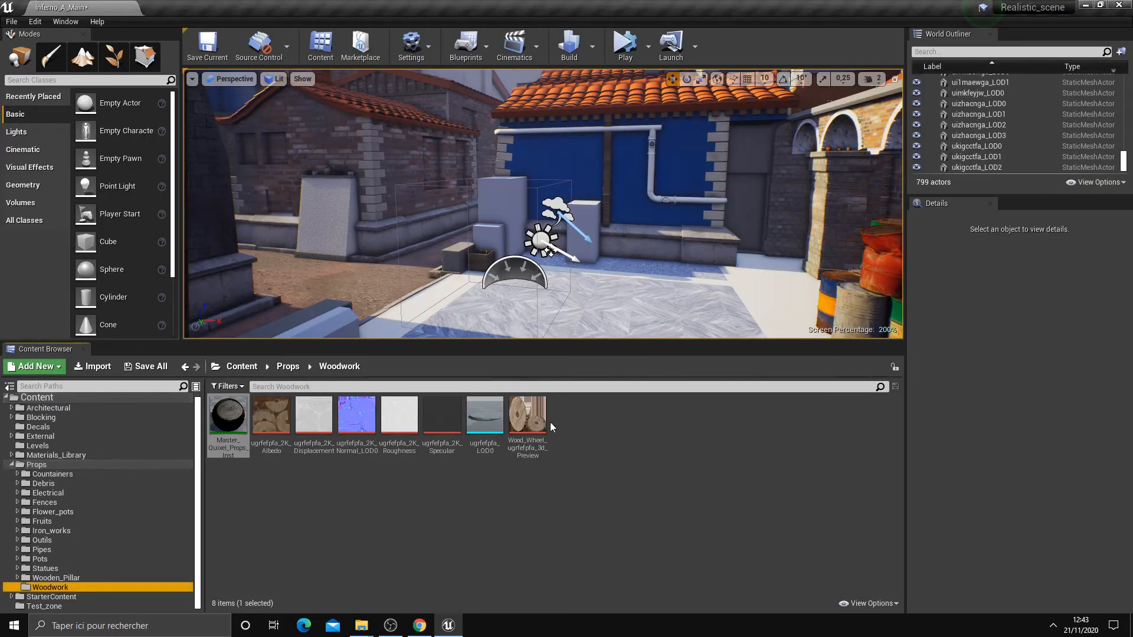
- Rename the Master_Quixel_Props_Inst material instance in the Woodwork folder as ugrfefpfa
{"action": "double_click", "coordinate": [231, 415]}
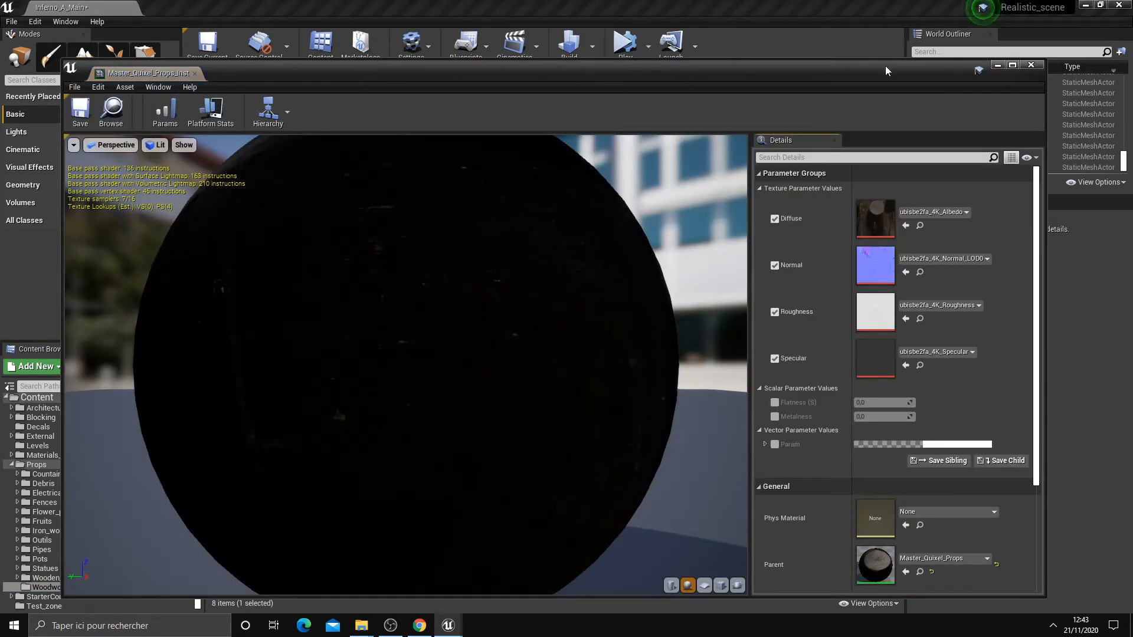
{"action": "left_click", "coordinate": [1031, 65]}
{"action": "right_click", "coordinate": [227, 426]}
{"action": "mouse_move", "coordinate": [273, 250]}
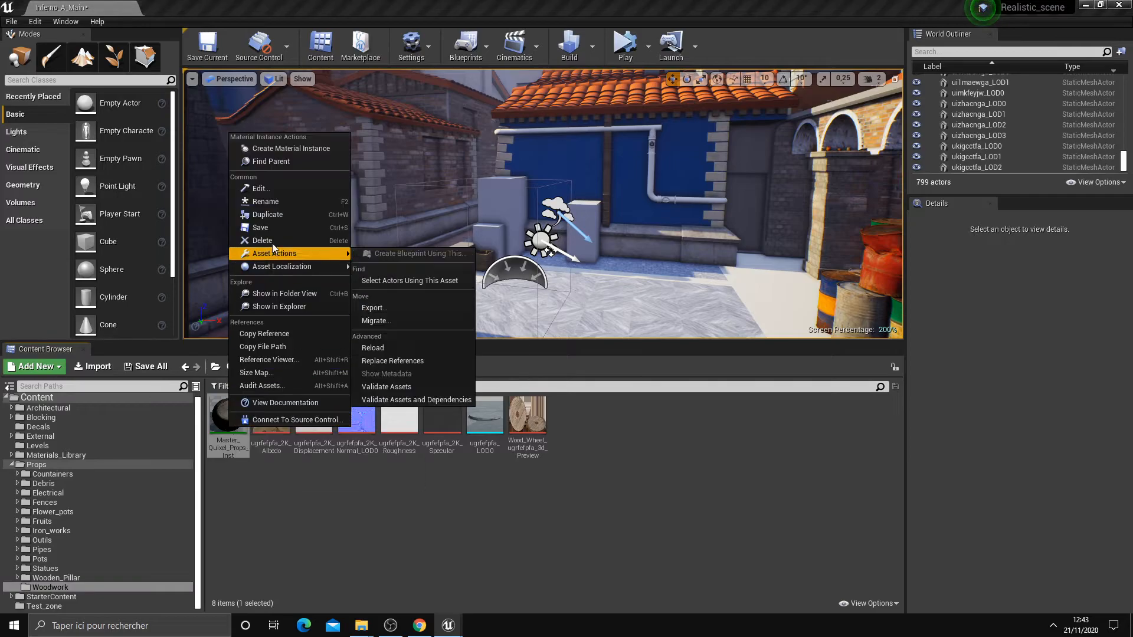
{"action": "left_click", "coordinate": [266, 202]}
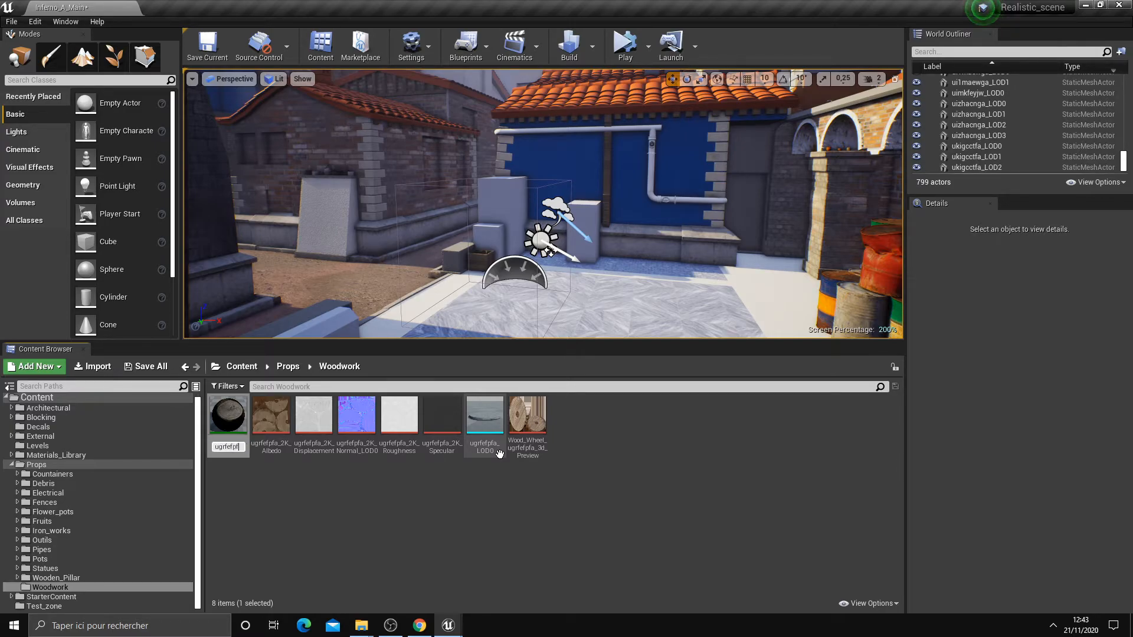
{"action": "key", "text": "Return"}
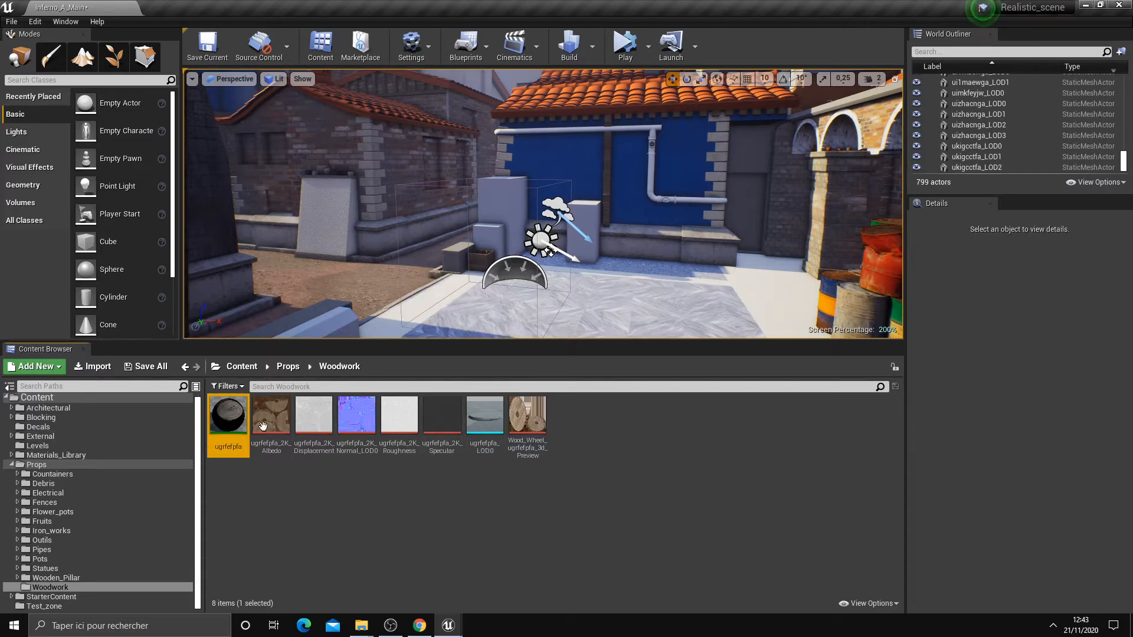
- Open the ugrfefpfa material instance beside the Woodwork assets and assign ugrfefpfa_2K_Albedo as its Diffuse texture
{"action": "double_click", "coordinate": [239, 420]}
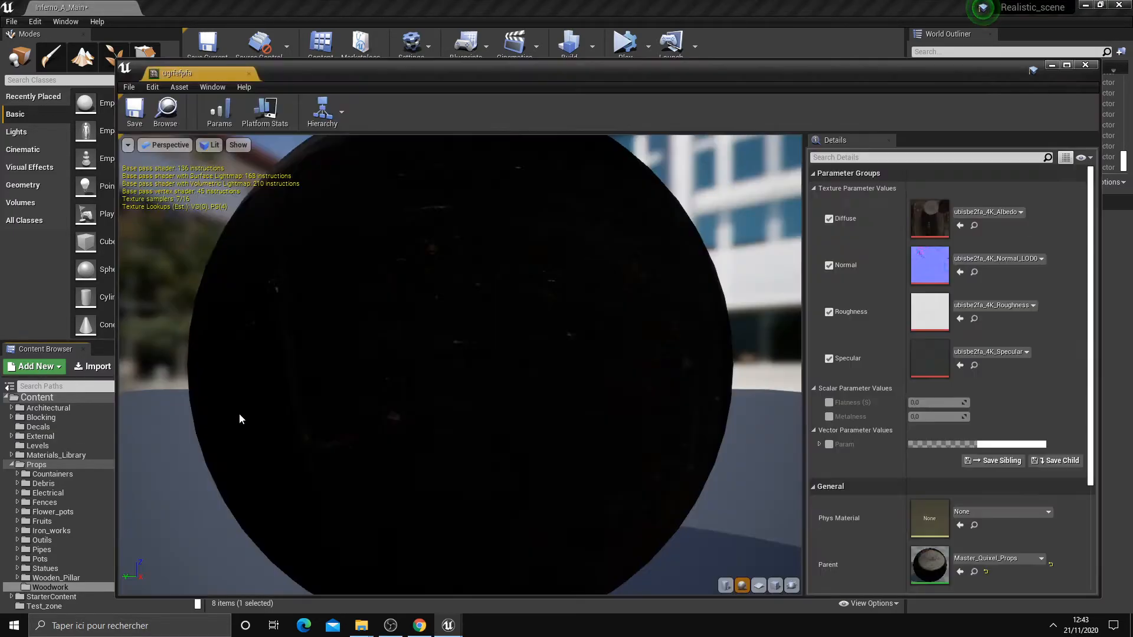
{"action": "left_click_drag", "start_coordinate": [568, 70], "coordinate": [537, 106]}
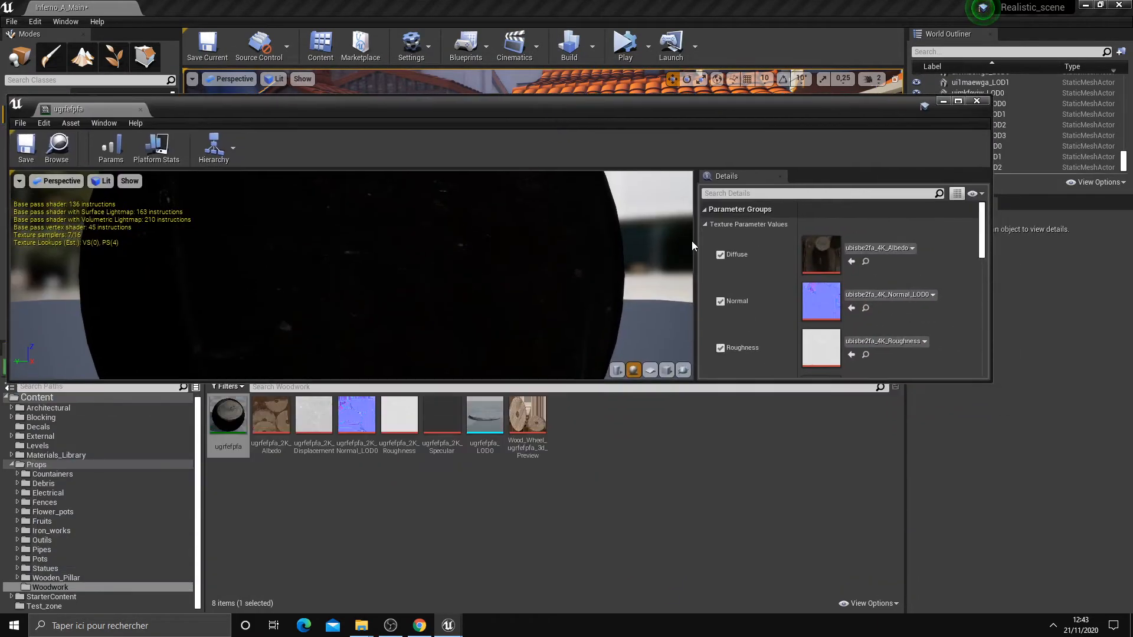
{"action": "left_click_drag", "start_coordinate": [629, 108], "coordinate": [613, 72]}
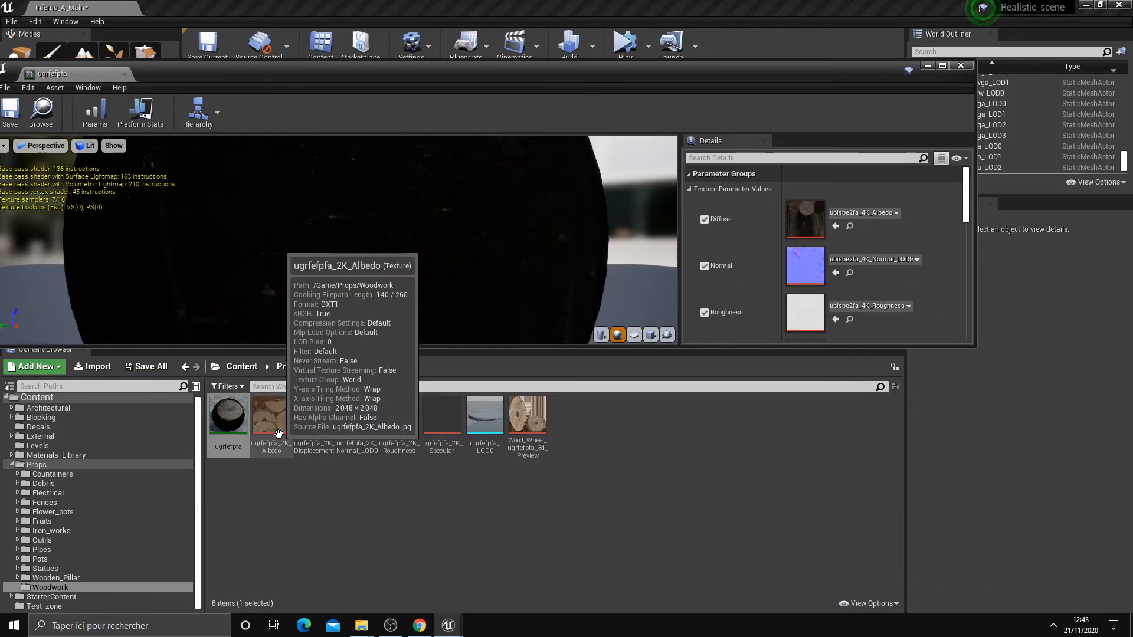
{"action": "left_click_drag", "start_coordinate": [283, 429], "coordinate": [805, 219]}
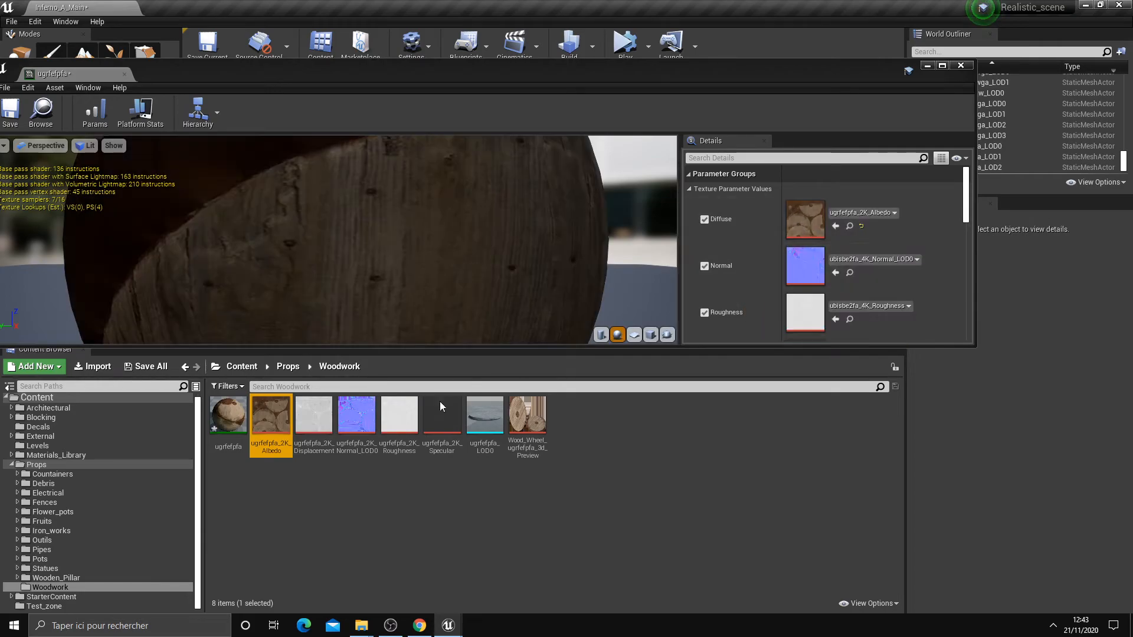
- Assign ugrfefpfa_2K_Normal_LOD0, ugrfefpfa_2K_Roughness and ugrfefpfa_2K_Specular to the matching texture parameters, and save and close the material instance
{"action": "left_click_drag", "start_coordinate": [350, 432], "coordinate": [802, 265]}
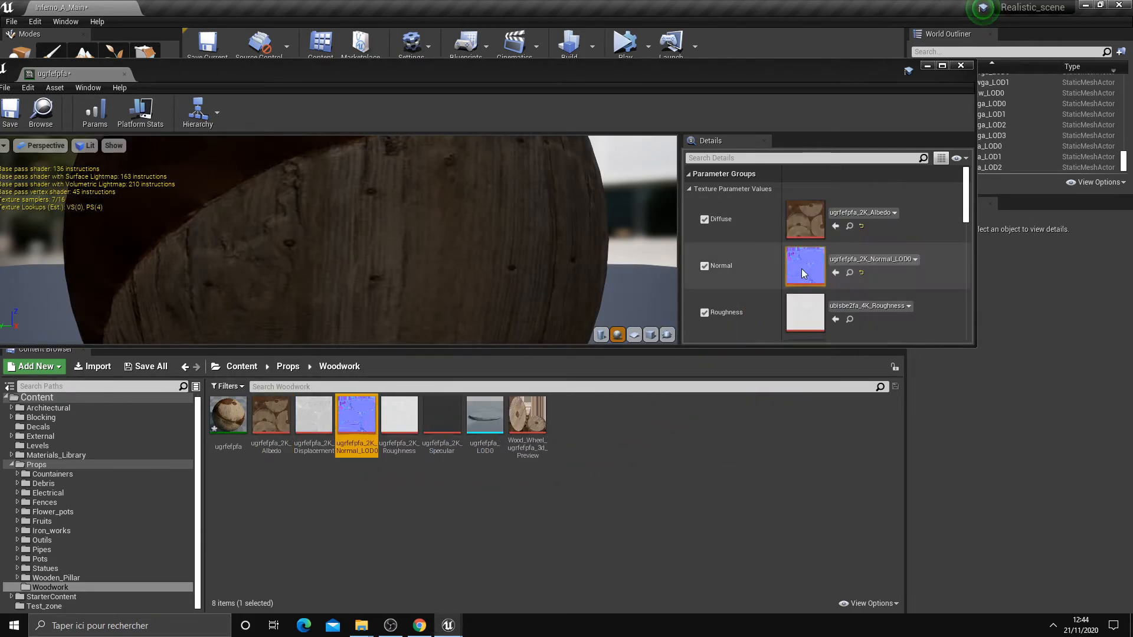
{"action": "scroll", "coordinate": [797, 278], "scroll_direction": "down", "scroll_amount": 2}
{"action": "left_click_drag", "start_coordinate": [399, 416], "coordinate": [803, 272]}
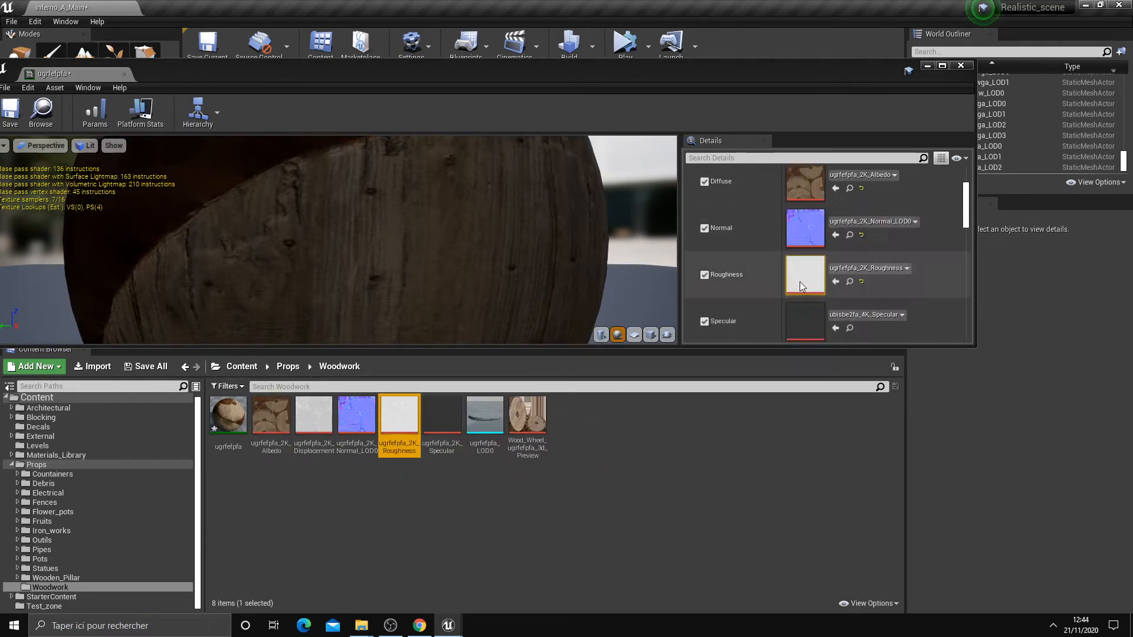
{"action": "scroll", "coordinate": [707, 320], "scroll_direction": "down", "scroll_amount": 1}
{"action": "left_click_drag", "start_coordinate": [441, 416], "coordinate": [803, 304]}
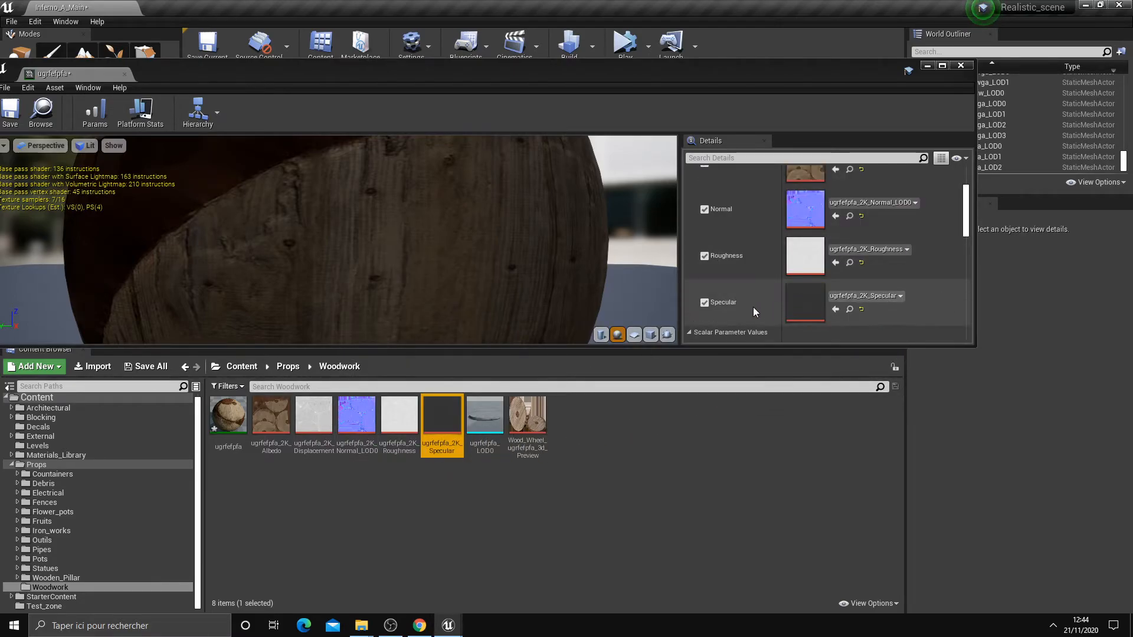
{"action": "scroll", "coordinate": [764, 316], "scroll_direction": "down", "scroll_amount": 1}
{"action": "scroll", "coordinate": [763, 315], "scroll_direction": "down", "scroll_amount": 2}
{"action": "left_click", "coordinate": [17, 110]}
{"action": "left_click", "coordinate": [125, 74]}
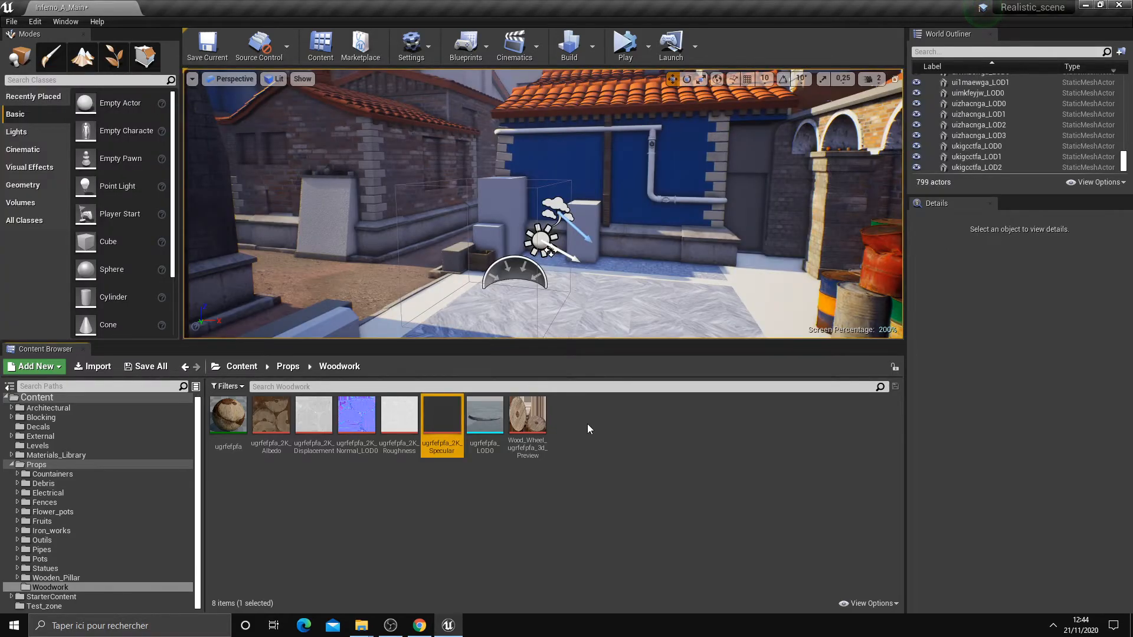
- Open the ugrfefpfa_LOD0 static mesh, assign the ugrfefpfa material instance to Element 0, and save and close the mesh
{"action": "double_click", "coordinate": [489, 415]}
{"action": "left_click_drag", "start_coordinate": [496, 186], "coordinate": [506, 57]}
{"action": "left_click_drag", "start_coordinate": [228, 416], "coordinate": [921, 215]}
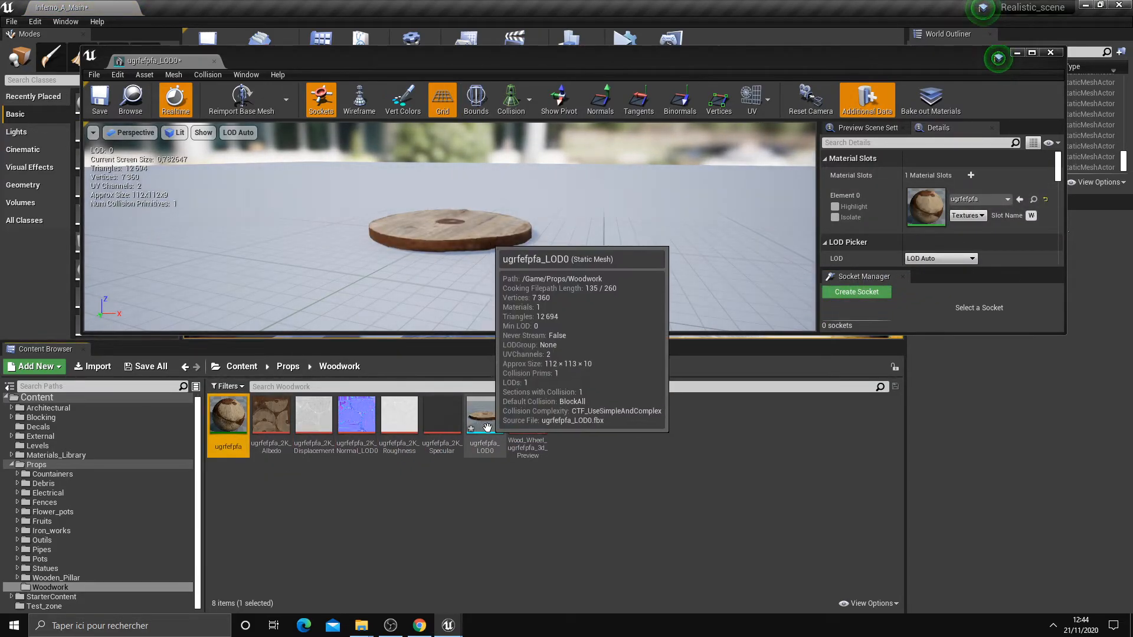
{"action": "left_click", "coordinate": [100, 102]}
{"action": "left_click", "coordinate": [213, 60]}
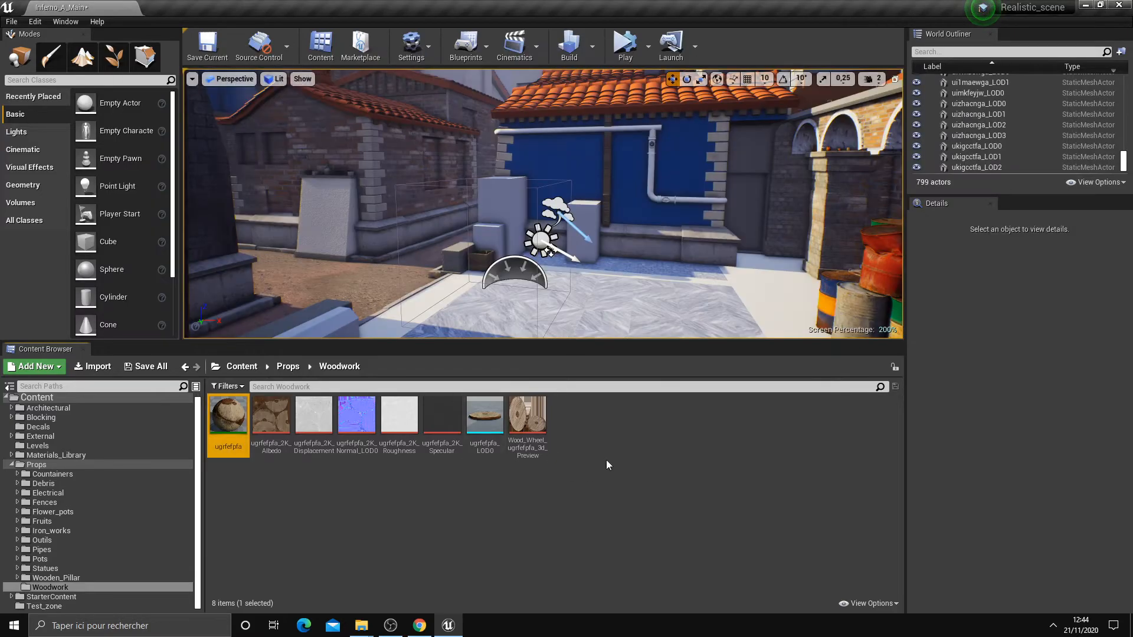
- Place the ugrfefpfa_LOD0 wooden wheel on the marble floor of the level and show the viewport in full size
{"action": "left_click_drag", "start_coordinate": [552, 328], "coordinate": [602, 263]}
{"action": "right_click_drag", "start_coordinate": [601, 263], "coordinate": [643, 264]}
{"action": "scroll", "coordinate": [614, 266], "scroll_direction": "up", "scroll_amount": 3}
{"action": "scroll", "coordinate": [607, 265], "scroll_direction": "down", "scroll_amount": 2}
{"action": "key", "text": "F11"}
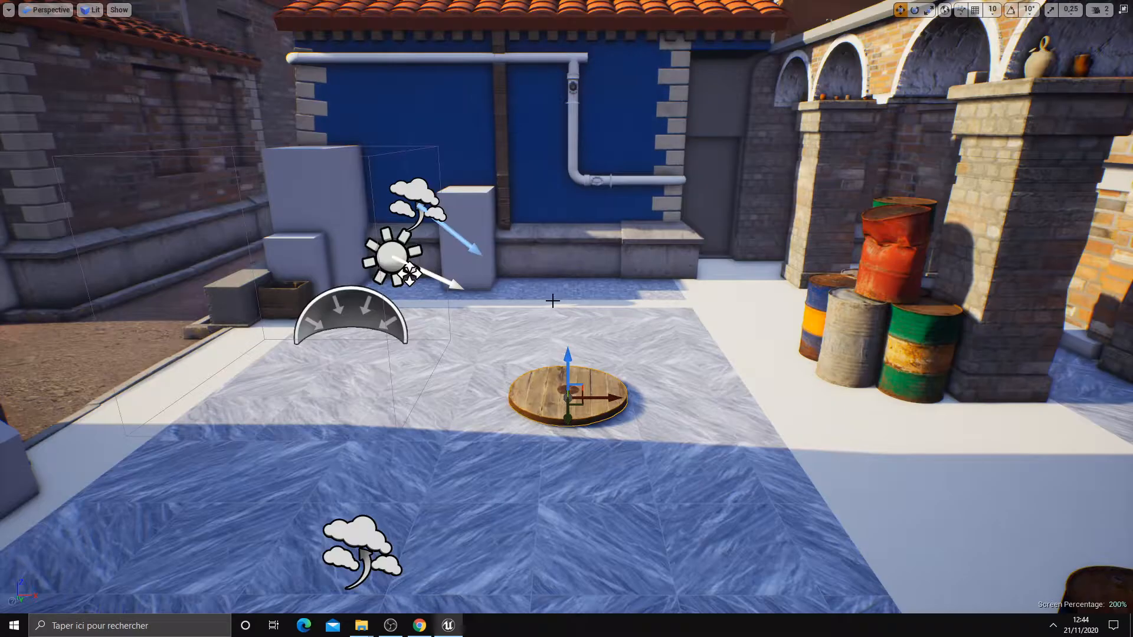
- Raise the wooden wheel above the floor and rotate it so its face tilts toward the viewer
{"action": "mouse_move", "coordinate": [596, 373]}
{"action": "right_mouse_down"}
{"action": "mouse_move", "coordinate": [625, 381]}
{"action": "mouse_move", "coordinate": [596, 373]}
{"action": "right_mouse_up"}
{"action": "left_click_drag", "start_coordinate": [568, 388], "coordinate": [624, 164]}
{"action": "key", "text": "e"}
{"action": "left_click_drag", "start_coordinate": [576, 236], "coordinate": [620, 121]}
{"action": "left_click_drag", "start_coordinate": [577, 184], "coordinate": [606, 184]}
- Examine the wooden wheel and the barrel stacks around the courtyard in the full-size view, and restore the editor layout
{"action": "right_click_drag", "start_coordinate": [605, 184], "coordinate": [655, 64]}
{"action": "right_click_drag", "start_coordinate": [637, 192], "coordinate": [637, 181]}
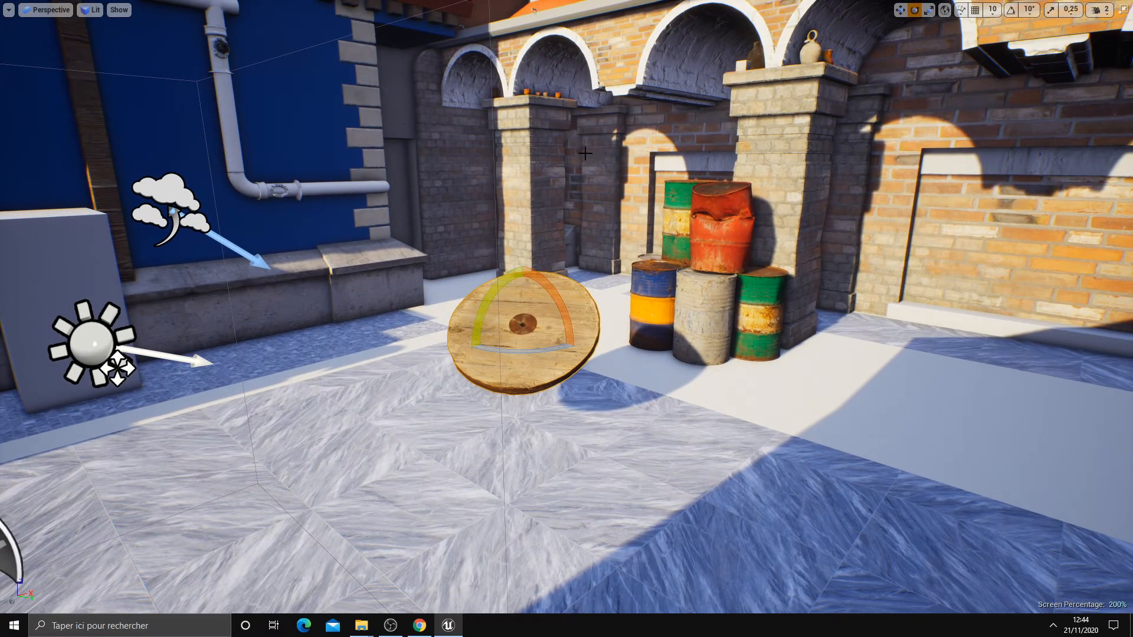
{"action": "mouse_move", "coordinate": [636, 252]}
{"action": "right_mouse_down"}
{"action": "mouse_move", "coordinate": [673, 248]}
{"action": "mouse_move", "coordinate": [636, 251]}
{"action": "right_mouse_up"}
{"action": "key", "text": "d"}
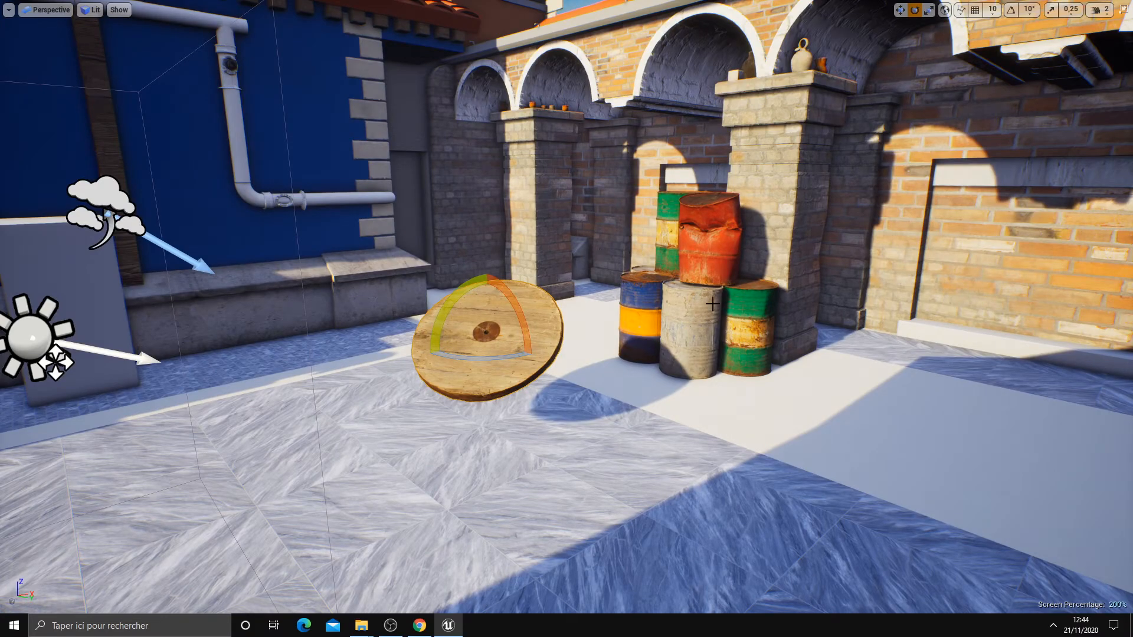
{"action": "right_click_drag", "start_coordinate": [736, 313], "coordinate": [850, 320]}
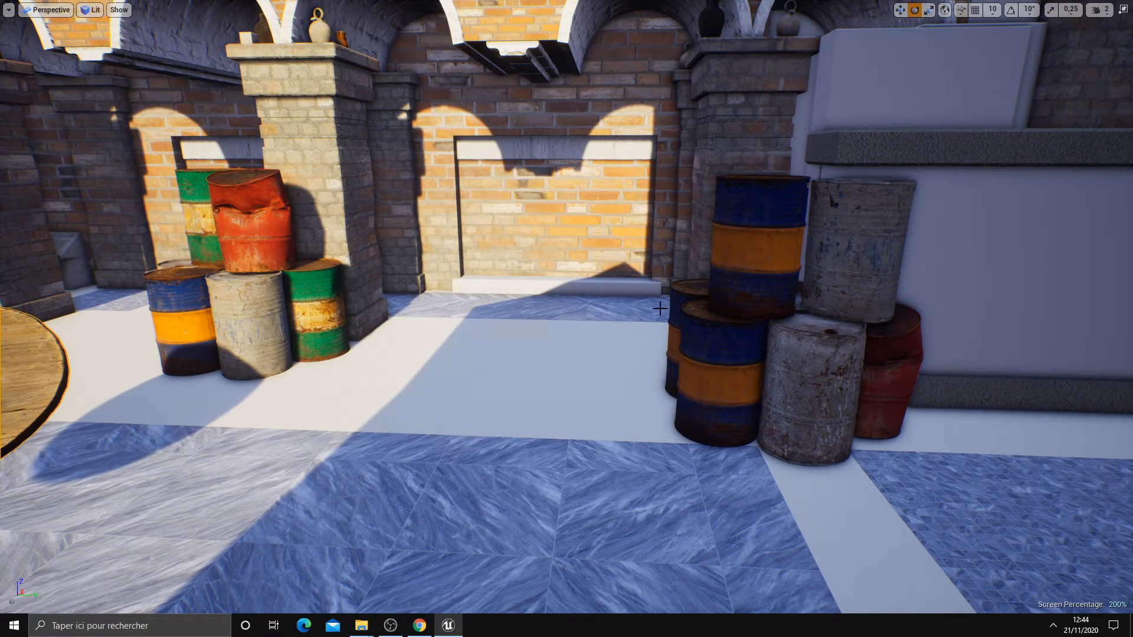
{"action": "right_click_drag", "start_coordinate": [549, 310], "coordinate": [408, 311]}
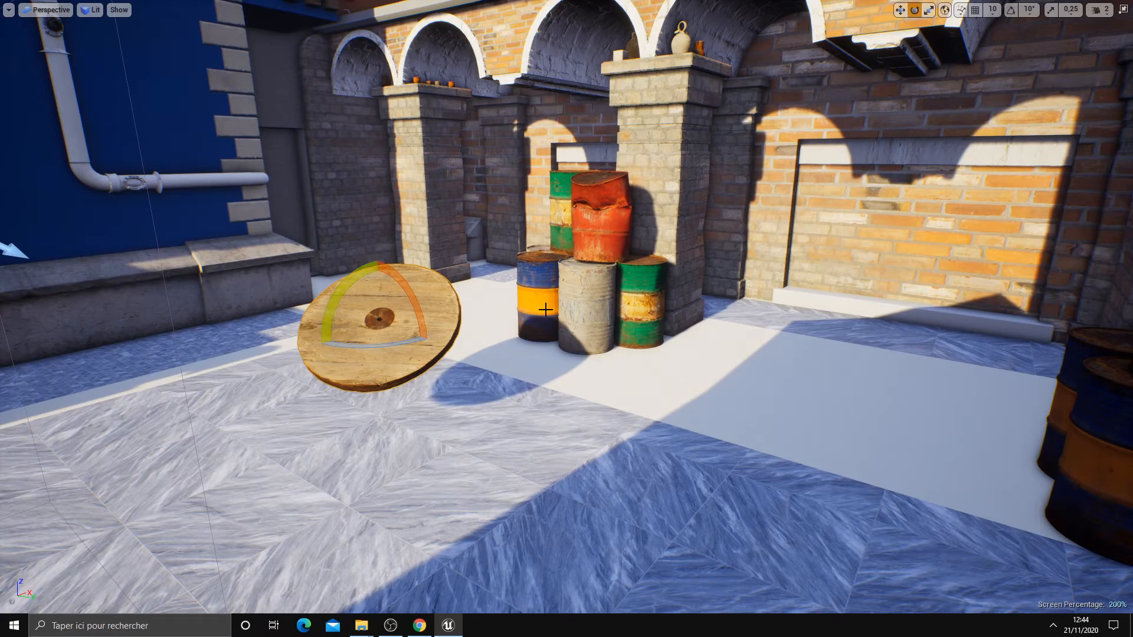
{"action": "mouse_move", "coordinate": [539, 329]}
{"action": "right_mouse_down"}
{"action": "mouse_move", "coordinate": [259, 328]}
{"action": "mouse_move", "coordinate": [555, 329]}
{"action": "right_mouse_up"}
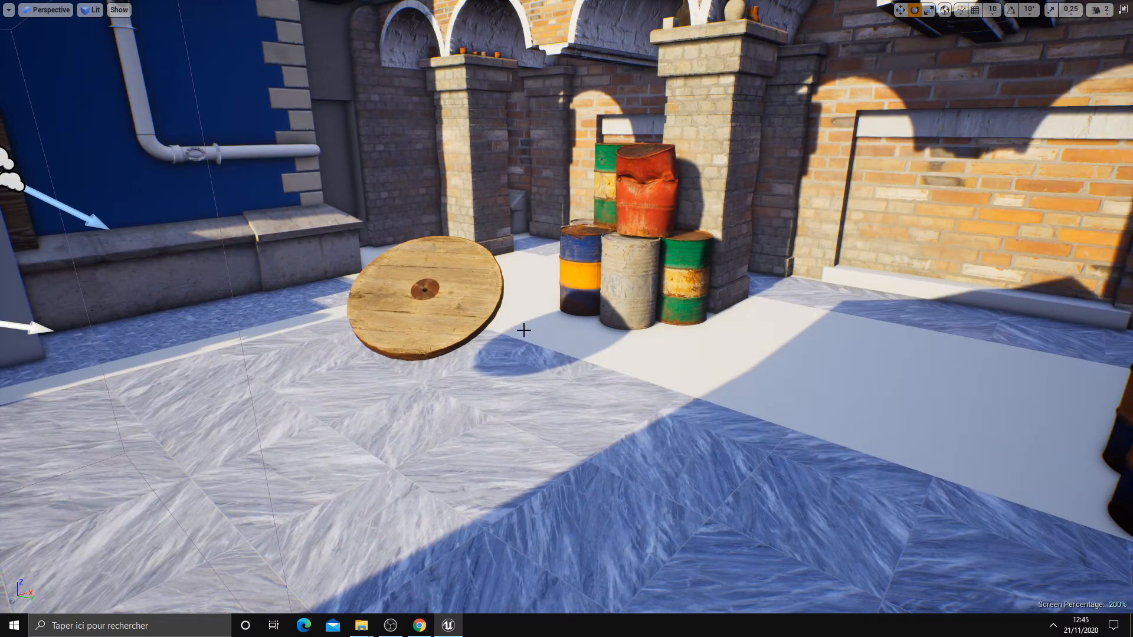
{"action": "right_click_drag", "start_coordinate": [530, 318], "coordinate": [478, 317]}
{"action": "key", "text": "F11"}
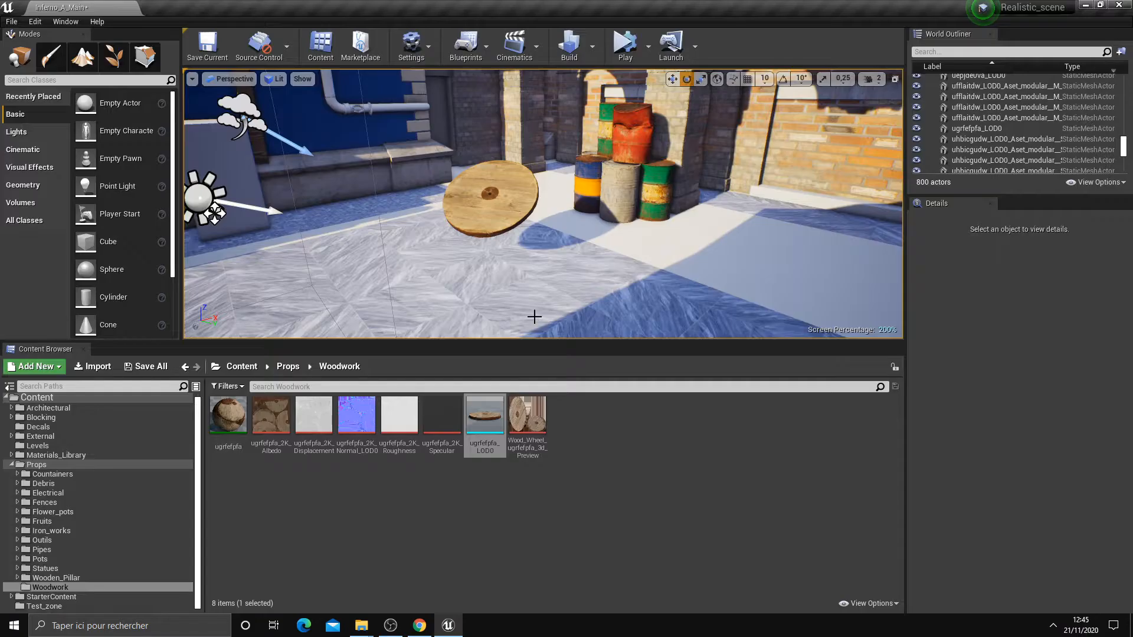
- Place the terracotta torso and the white head from the Props Statues folder on the floor near the wheel
{"action": "left_click", "coordinate": [57, 547]}
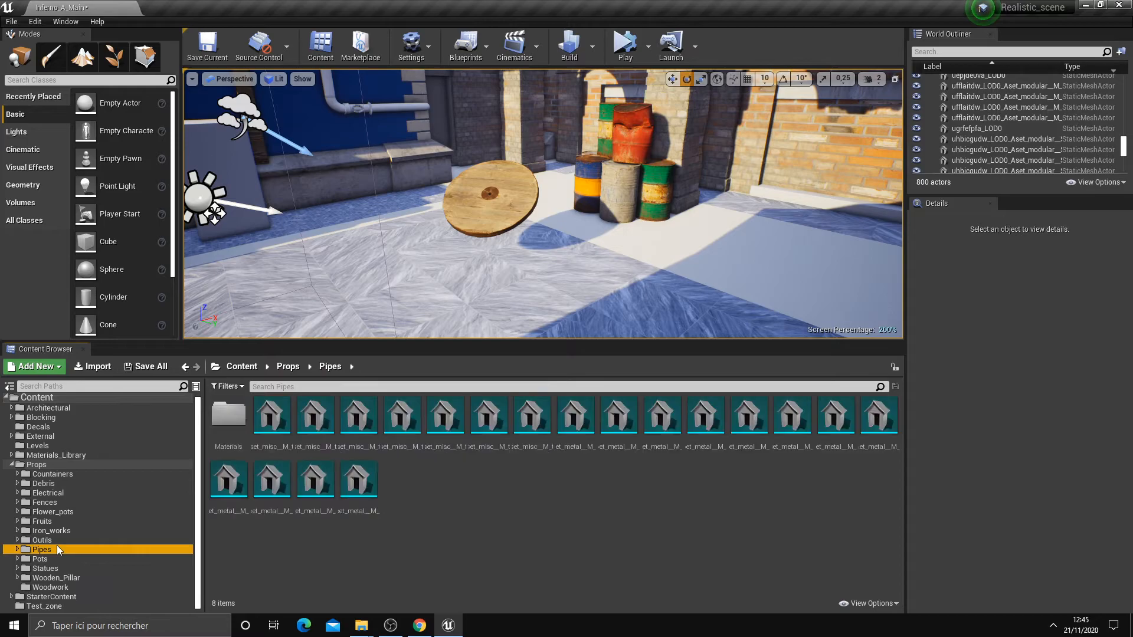
{"action": "left_click", "coordinate": [56, 568]}
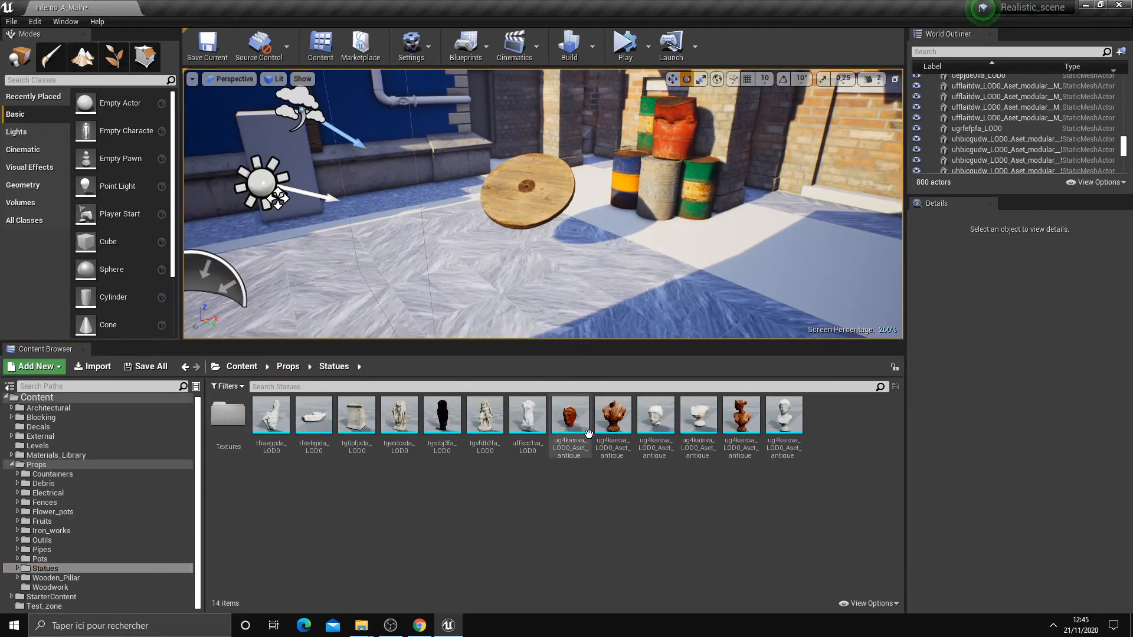
{"action": "left_click_drag", "start_coordinate": [612, 416], "coordinate": [559, 272]}
{"action": "left_click_drag", "start_coordinate": [657, 419], "coordinate": [536, 275]}
{"action": "mouse_move", "coordinate": [534, 295]}
{"action": "right_mouse_down"}
{"action": "mouse_move", "coordinate": [527, 318]}
{"action": "mouse_move", "coordinate": [538, 283]}
{"action": "right_mouse_up"}
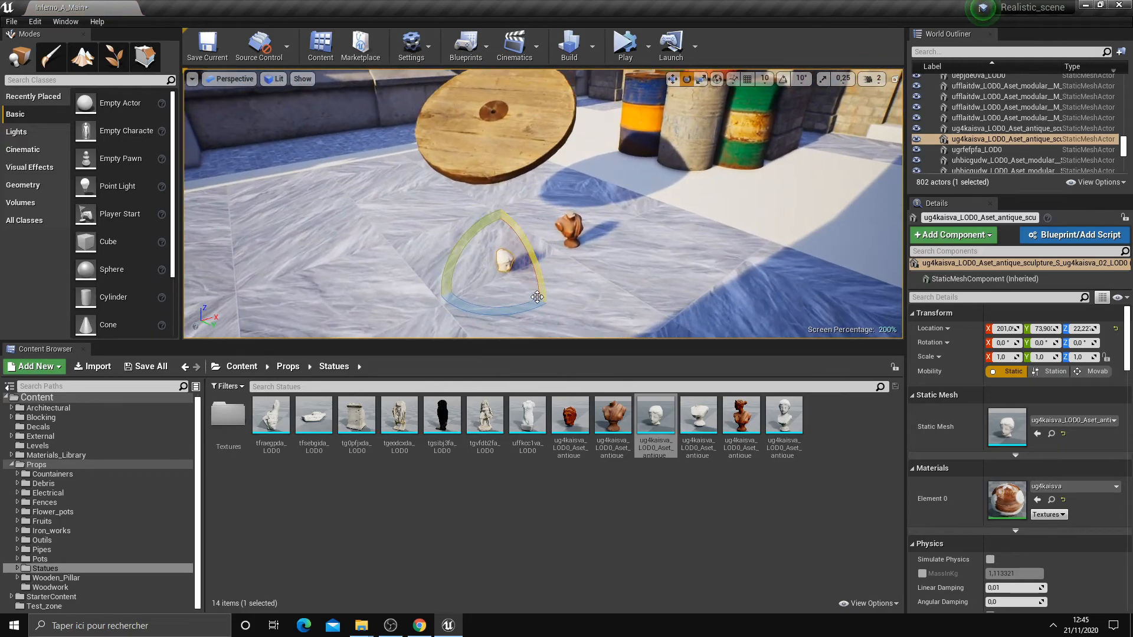
- Place the tgvfdb2fa_LOD0 and tgeodcxda_LOD0 statues on the floor, one on each side of the wooden wheel
{"action": "left_click_drag", "start_coordinate": [484, 418], "coordinate": [353, 256]}
{"action": "mouse_move", "coordinate": [365, 257]}
{"action": "right_mouse_down"}
{"action": "mouse_move", "coordinate": [354, 245]}
{"action": "mouse_move", "coordinate": [360, 225]}
{"action": "mouse_move", "coordinate": [348, 253]}
{"action": "right_mouse_up"}
{"action": "left_click_drag", "start_coordinate": [400, 416], "coordinate": [688, 247]}
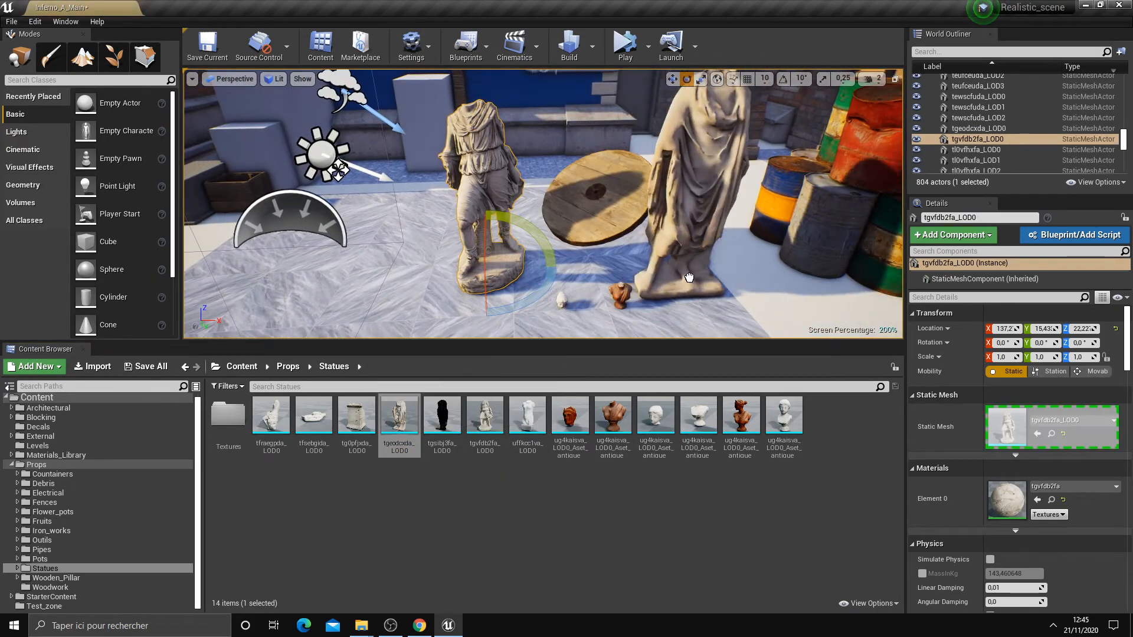
{"action": "right_click_drag", "start_coordinate": [649, 266], "coordinate": [667, 242]}
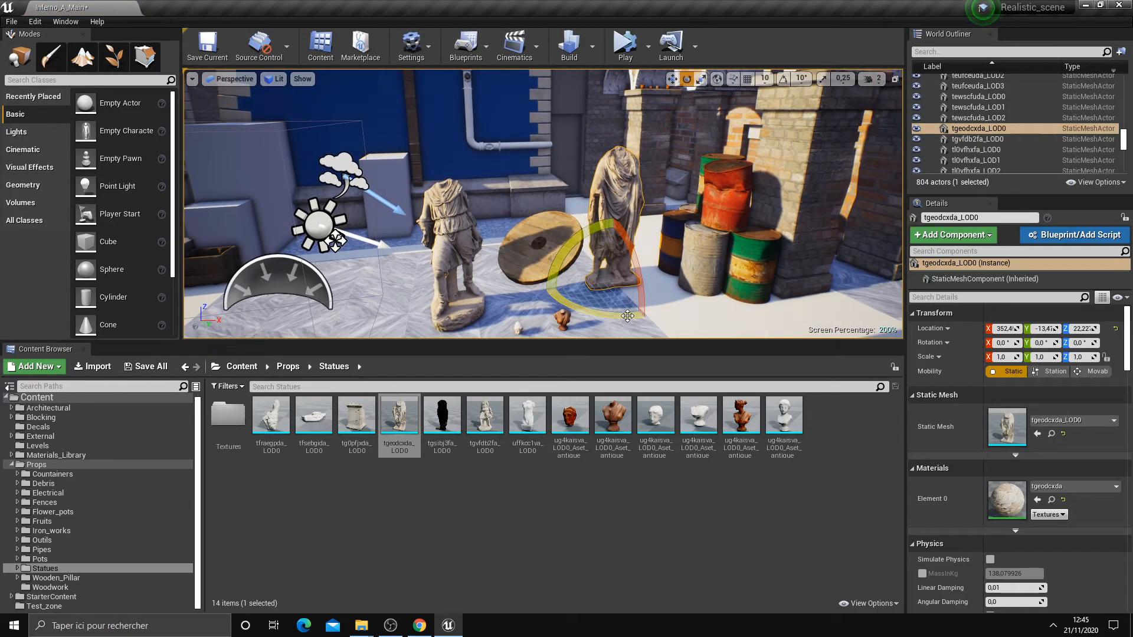
- Examine the placed statues beside the wheel in the full-size view with nothing selected, and restore the editor layout
{"action": "key", "text": "Escape"}
{"action": "key", "text": "F11"}
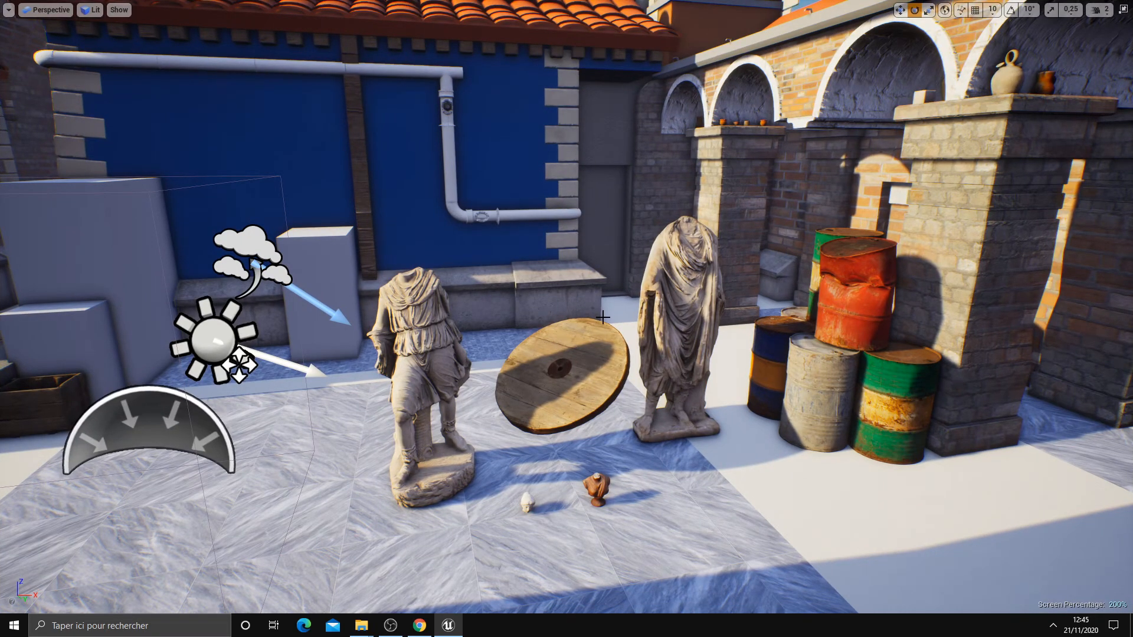
{"action": "right_click_drag", "start_coordinate": [378, 366], "coordinate": [397, 362]}
{"action": "key", "text": "w"}
{"action": "key", "text": "s"}
{"action": "key", "text": "a"}
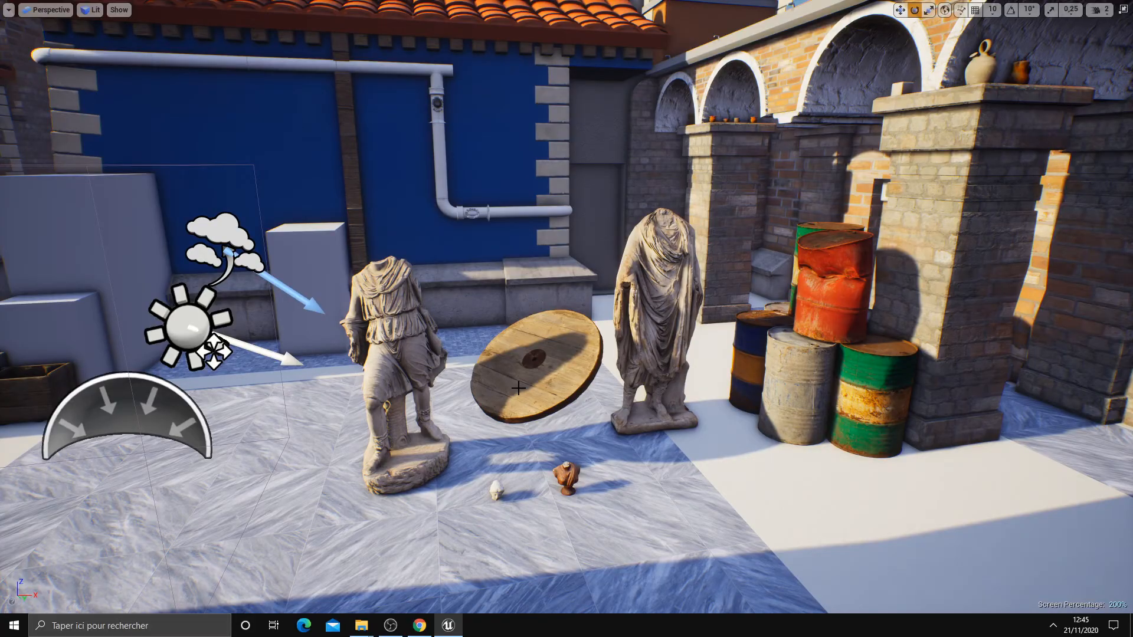
{"action": "key", "text": "F11"}
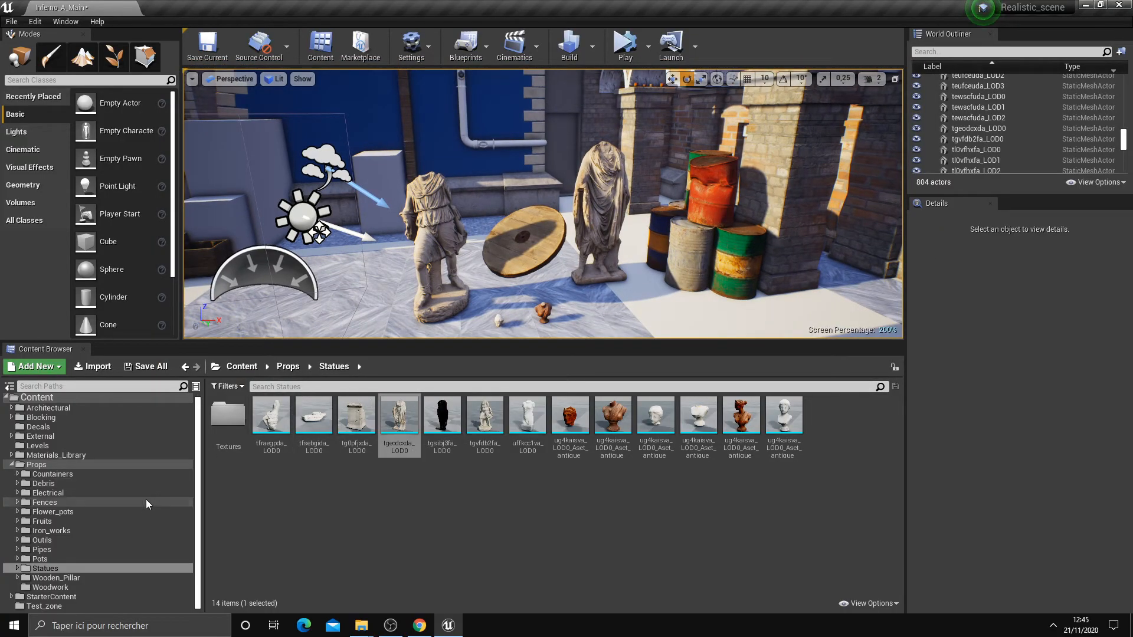
- Look through the Materials_Library ground folder and open the Concrete folder to show its materials
{"action": "left_click", "coordinate": [56, 455]}
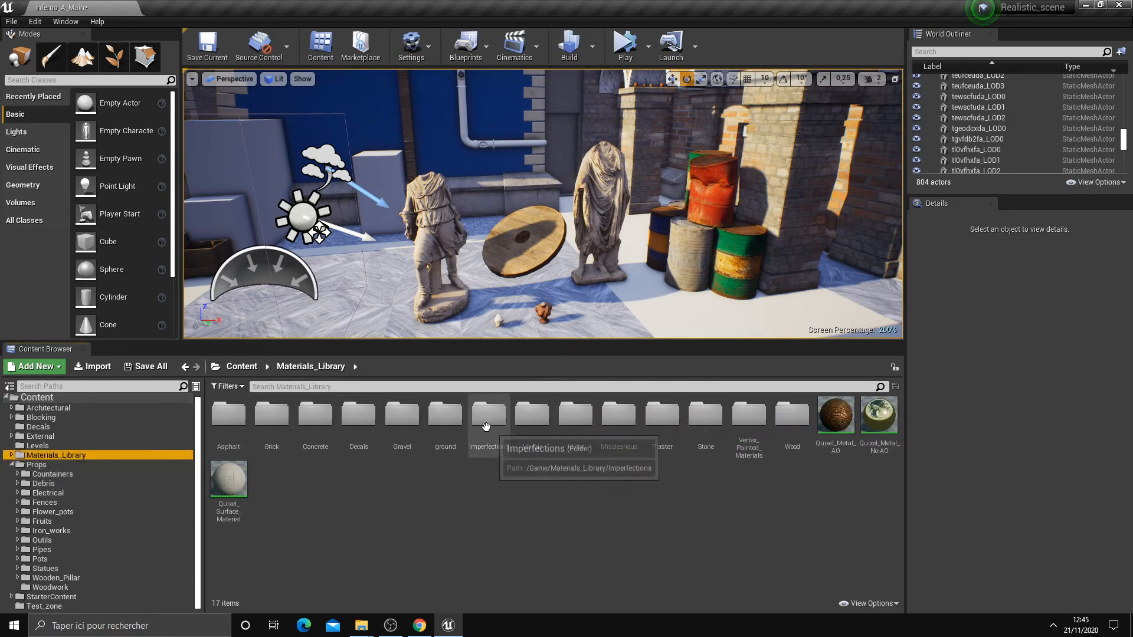
{"action": "double_click", "coordinate": [446, 416]}
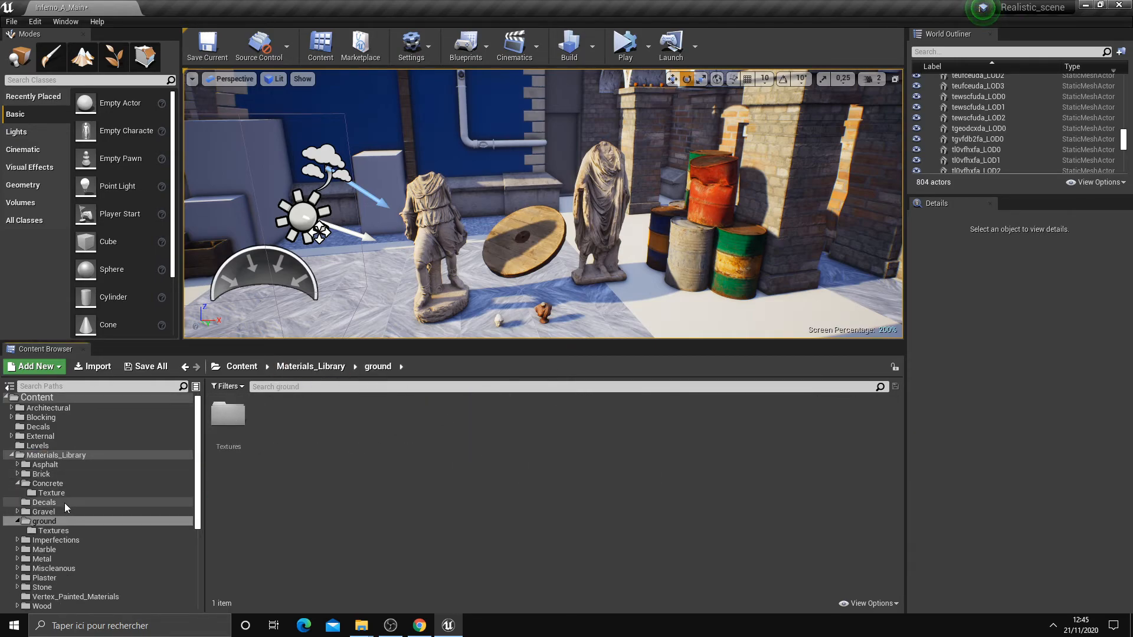
{"action": "left_click", "coordinate": [59, 456]}
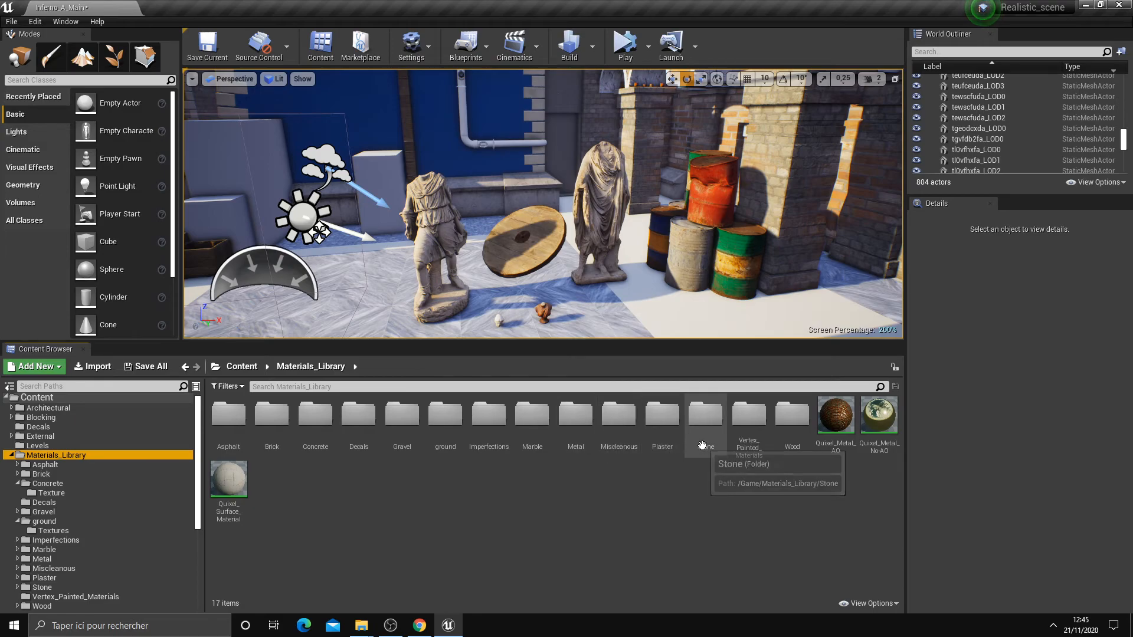
{"action": "double_click", "coordinate": [328, 421]}
{"action": "right_click_drag", "start_coordinate": [437, 260], "coordinate": [400, 292]}
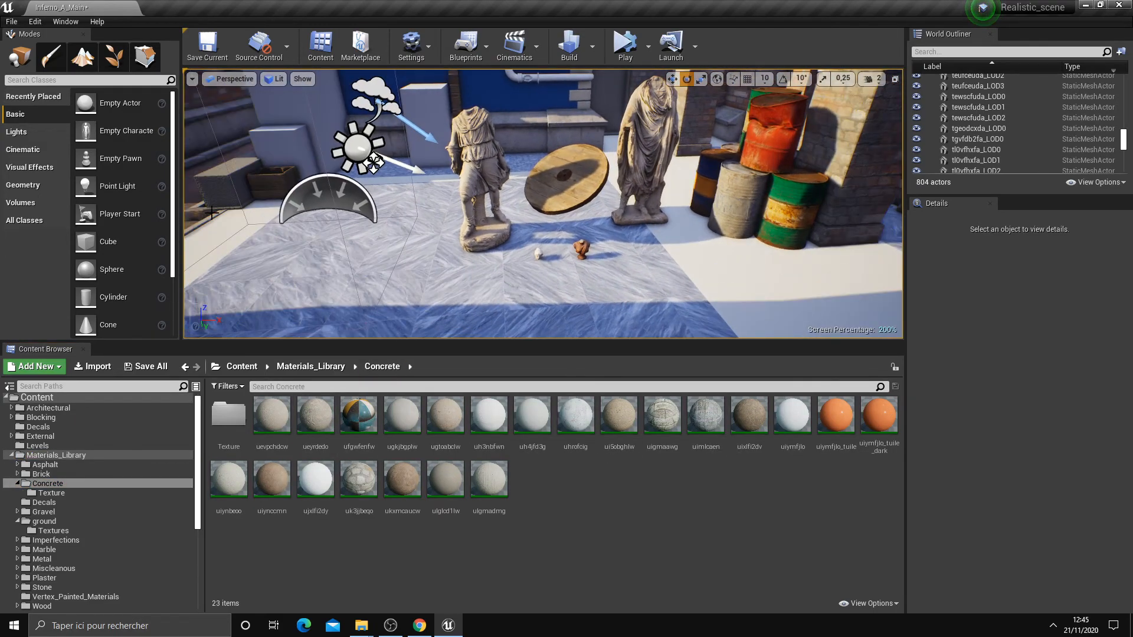
- Place a cube on the floor in front of the statues and apply the uigmaawg concrete material to it
{"action": "left_click_drag", "start_coordinate": [136, 246], "coordinate": [667, 224]}
{"action": "right_click_drag", "start_coordinate": [677, 248], "coordinate": [732, 248]}
{"action": "left_click_drag", "start_coordinate": [669, 409], "coordinate": [541, 286]}
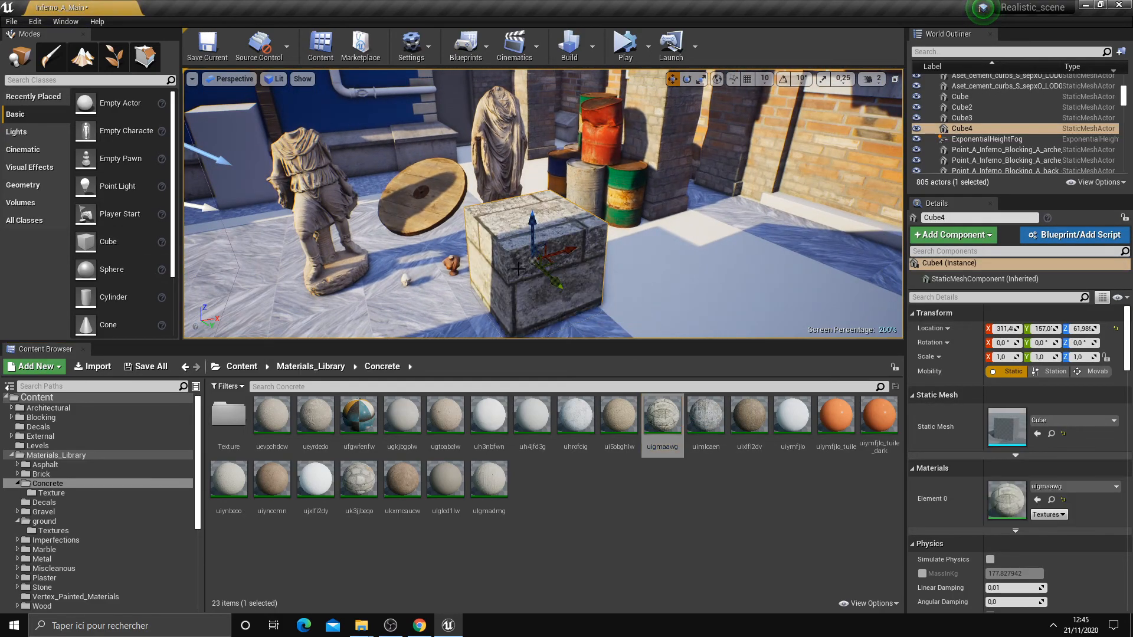
{"action": "right_click_drag", "start_coordinate": [541, 285], "coordinate": [584, 283]}
- Scale the cube up to about 2.48 in X, 2.03 in Y and 3.77 in Z
{"action": "key", "text": "r"}
{"action": "left_click_drag", "start_coordinate": [549, 282], "coordinate": [590, 275]}
{"action": "left_click_drag", "start_coordinate": [517, 257], "coordinate": [526, 227]}
{"action": "scroll", "coordinate": [516, 249], "scroll_direction": "down", "scroll_amount": 5}
{"action": "left_click_drag", "start_coordinate": [547, 279], "coordinate": [573, 297]}
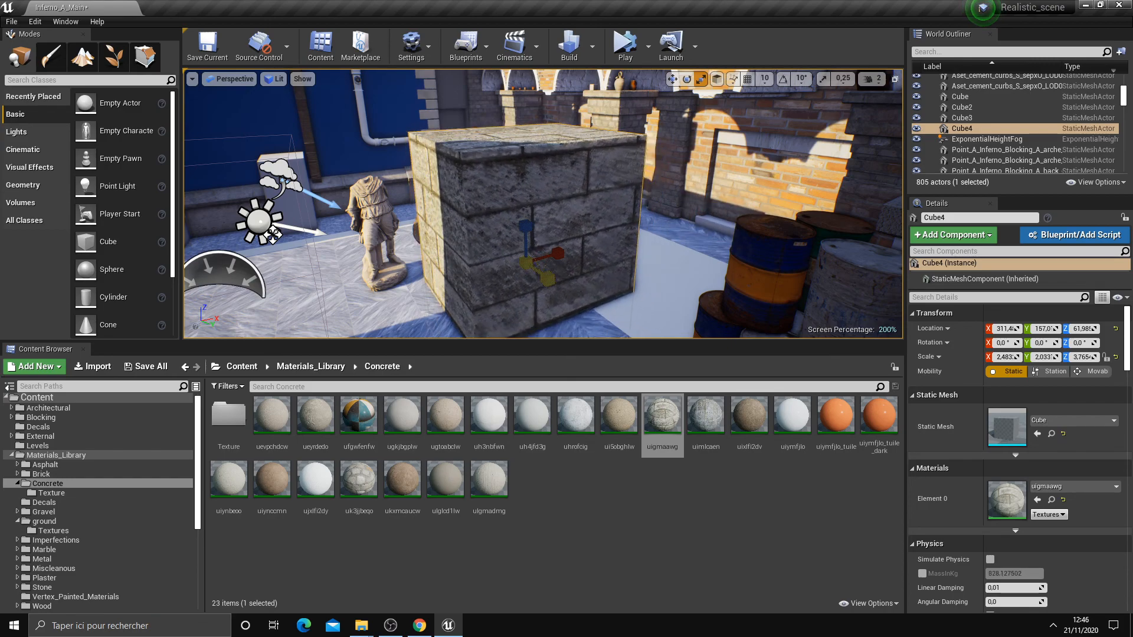
- View the concrete-textured cube from farther back and delete it from the level
{"action": "left_click_drag", "start_coordinate": [272, 234], "coordinate": [348, 242]}
{"action": "right_click_drag", "start_coordinate": [348, 242], "coordinate": [407, 236]}
{"action": "mouse_move", "coordinate": [539, 263]}
{"action": "right_mouse_down"}
{"action": "mouse_move", "coordinate": [500, 260]}
{"action": "mouse_move", "coordinate": [549, 258]}
{"action": "mouse_move", "coordinate": [519, 254]}
{"action": "right_mouse_up"}
{"action": "key", "text": "s"}
{"action": "key", "text": "Delete"}
{"action": "right_click_drag", "start_coordinate": [688, 288], "coordinate": [619, 280]}
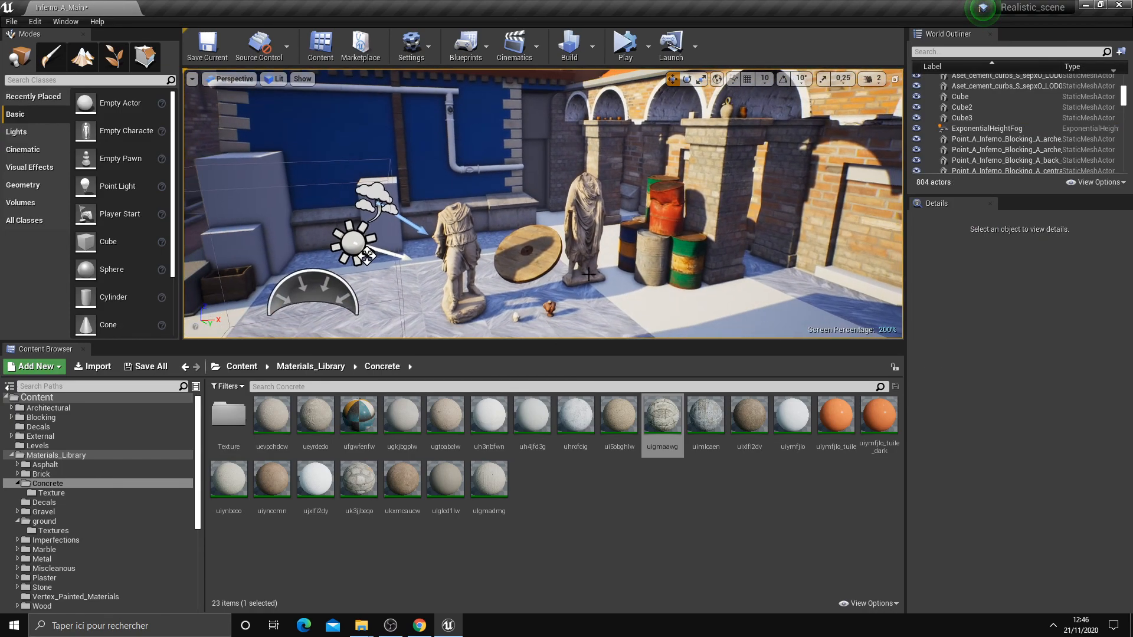